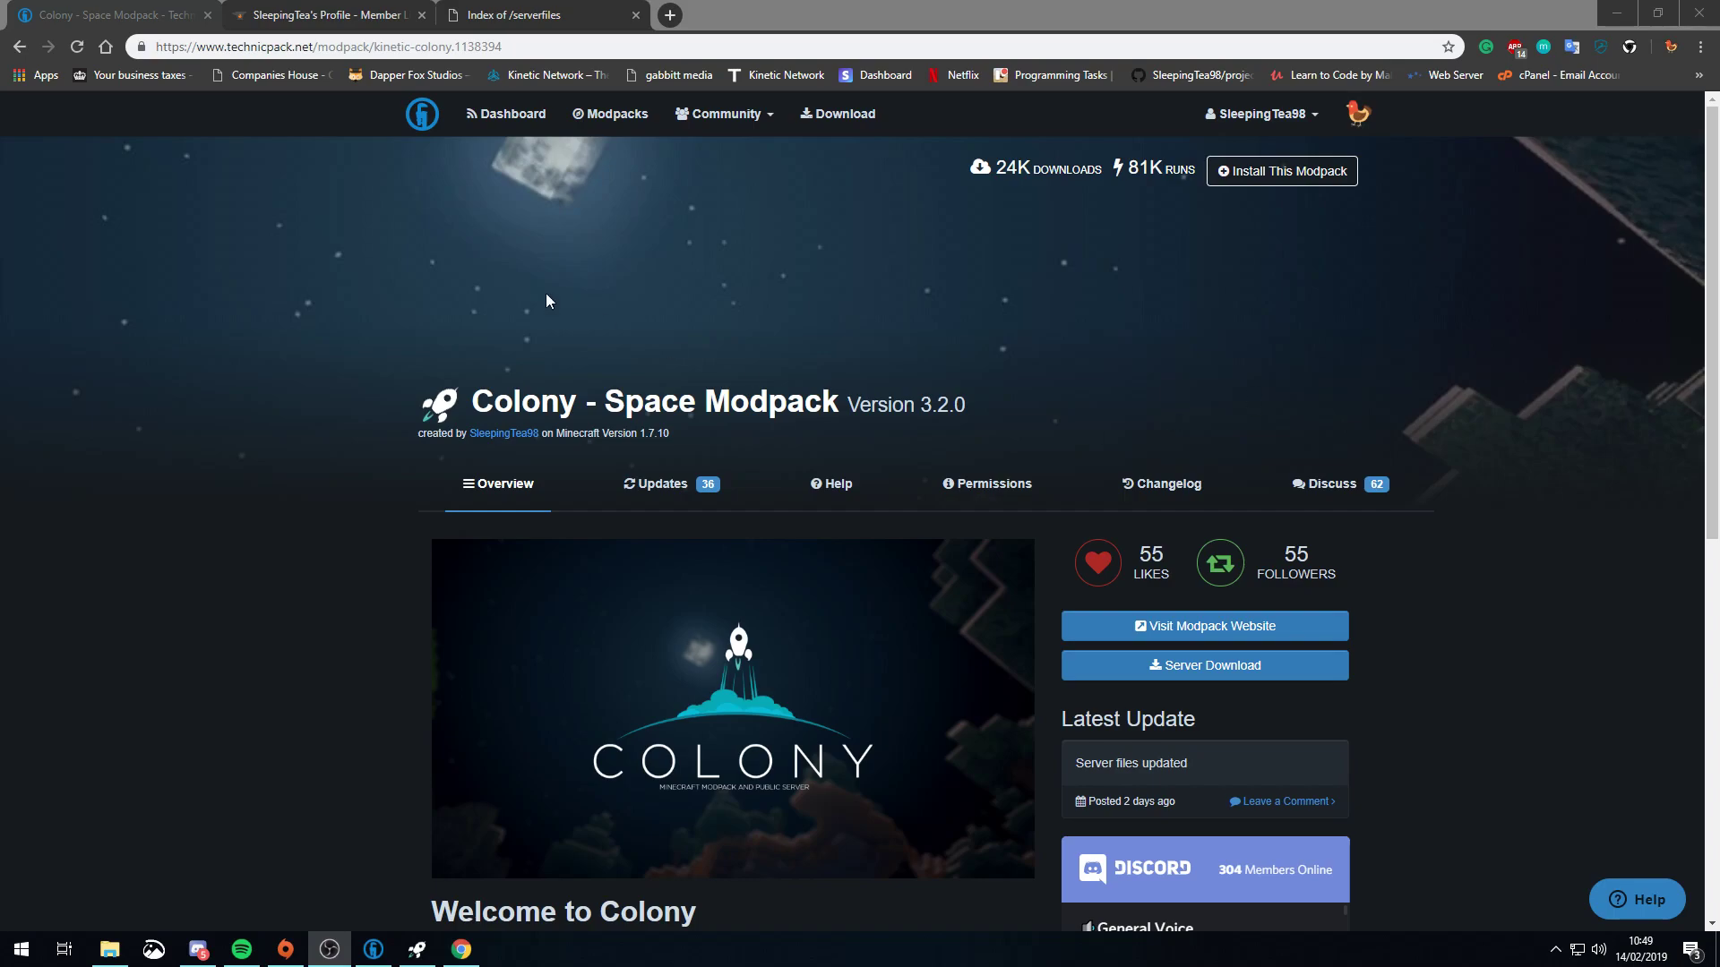
Scroll through the Colony modpack page on Technic Platform.
scroll(730, 269, down, 3)
scroll(653, 376, up, 3)
scroll(1016, 417, down, 3)
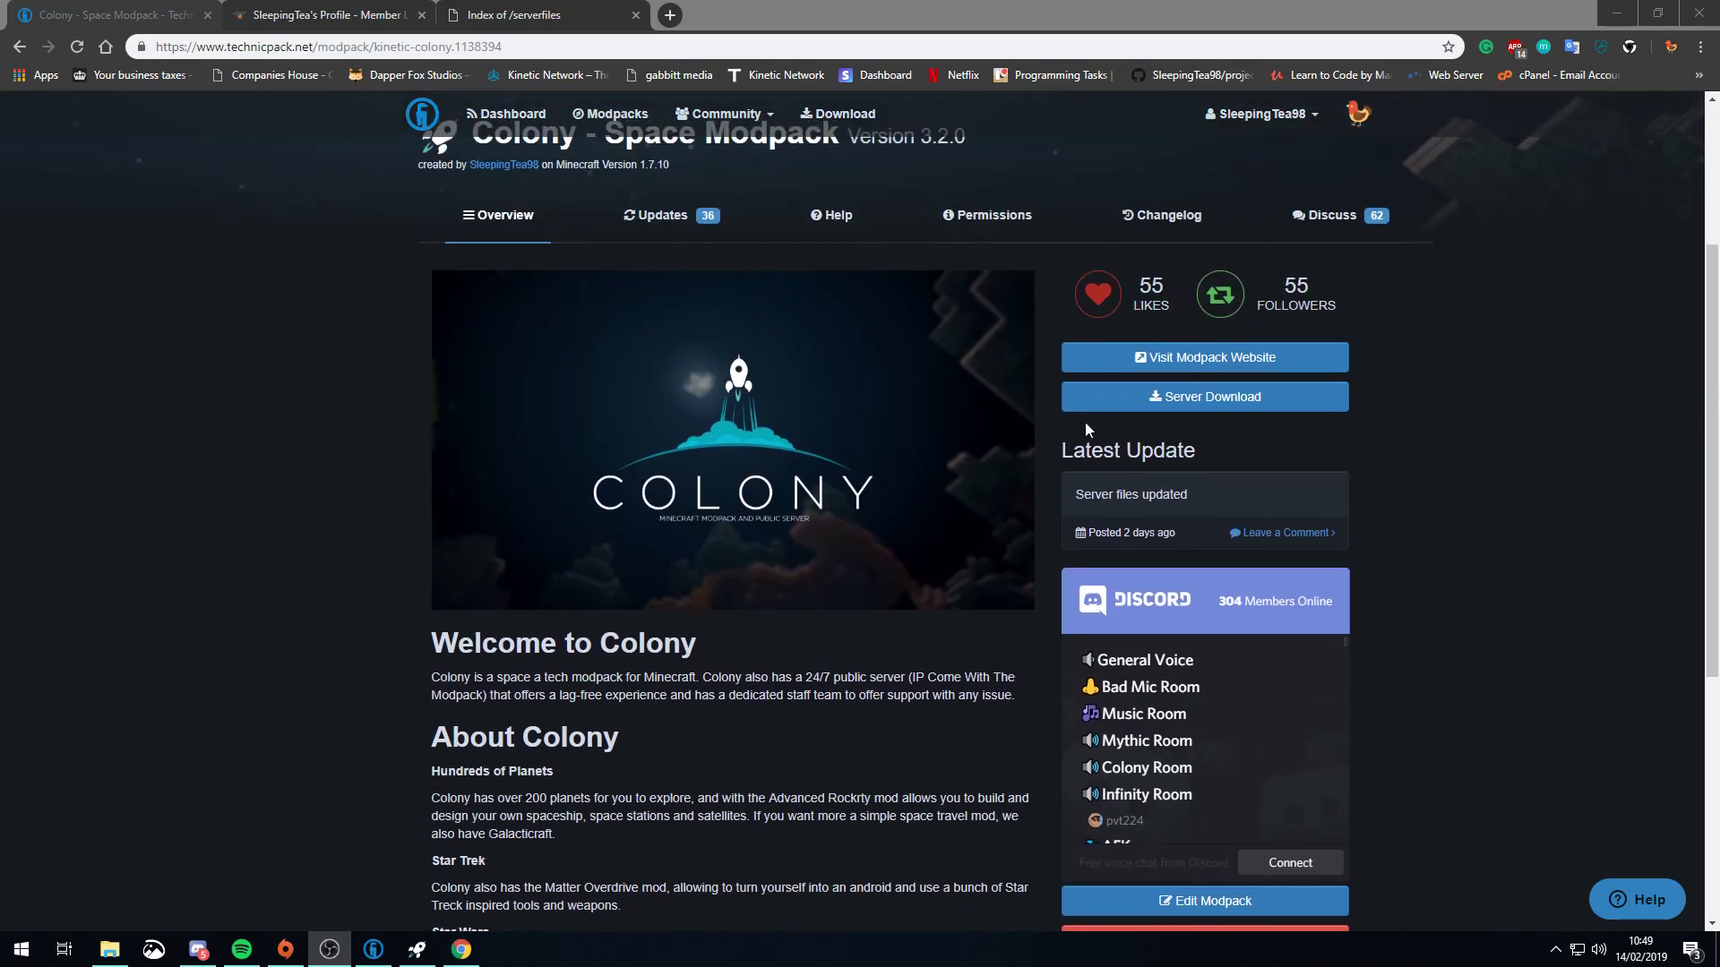
scroll(1151, 394, up, 3)
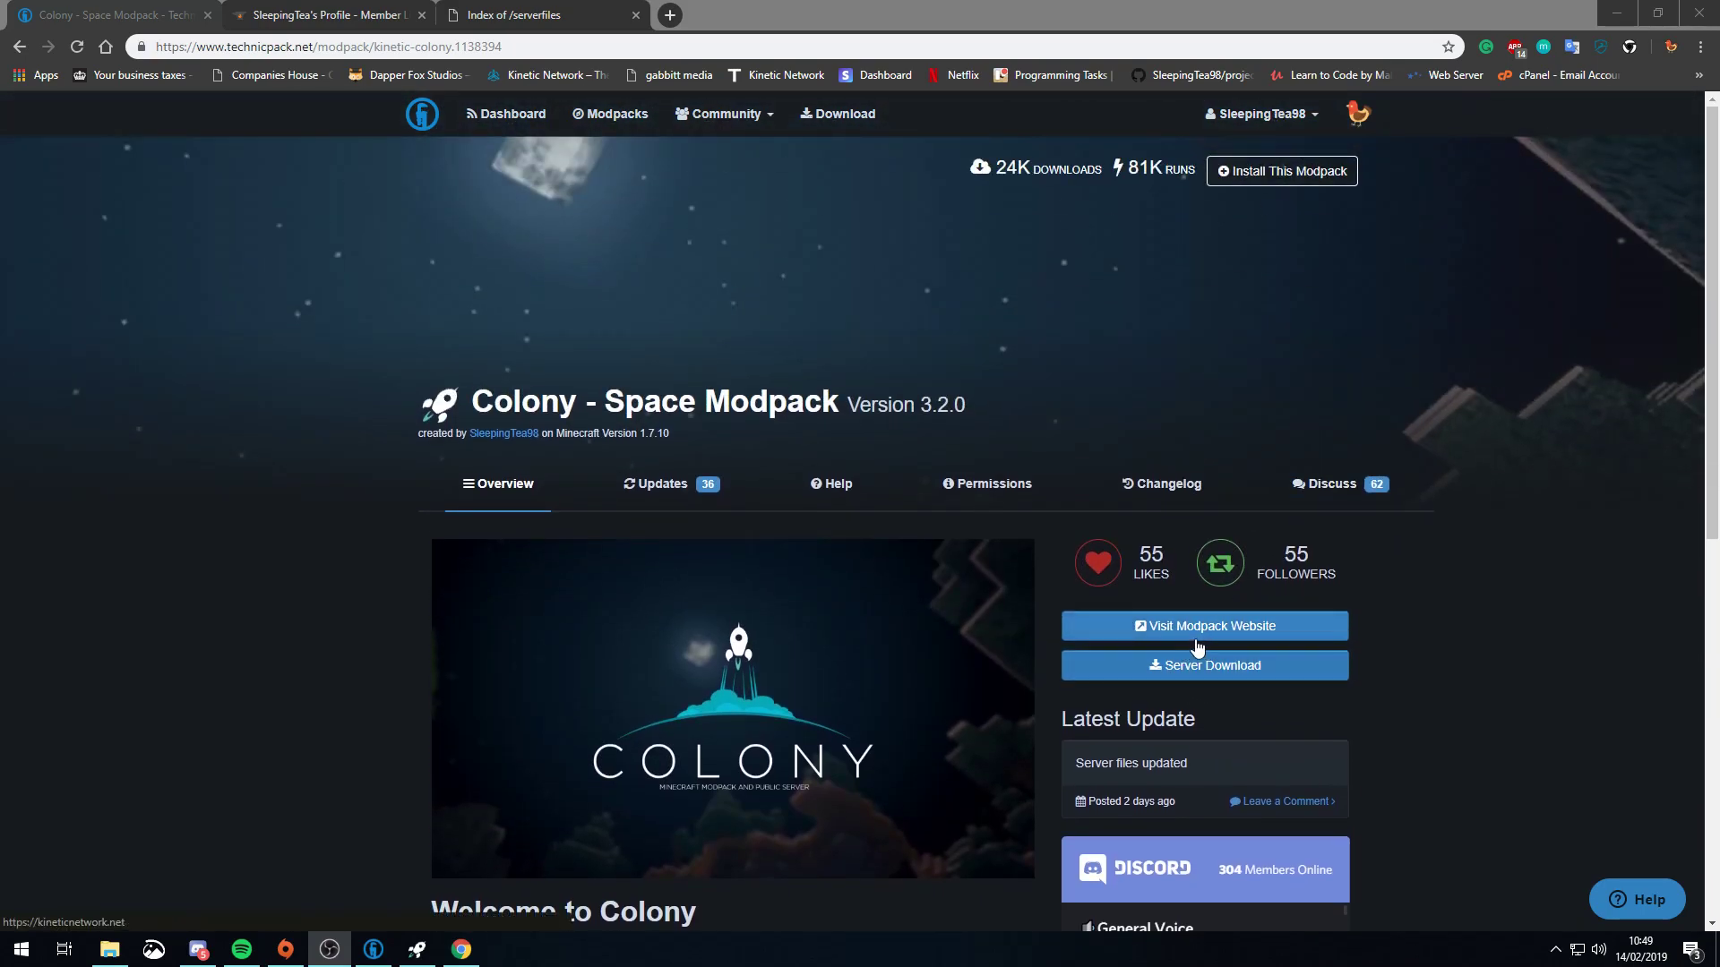
Go to My Modpacks, browse the Mythic modpack, then switch to the CurseForge projects list.
click(1254, 114)
click(1270, 179)
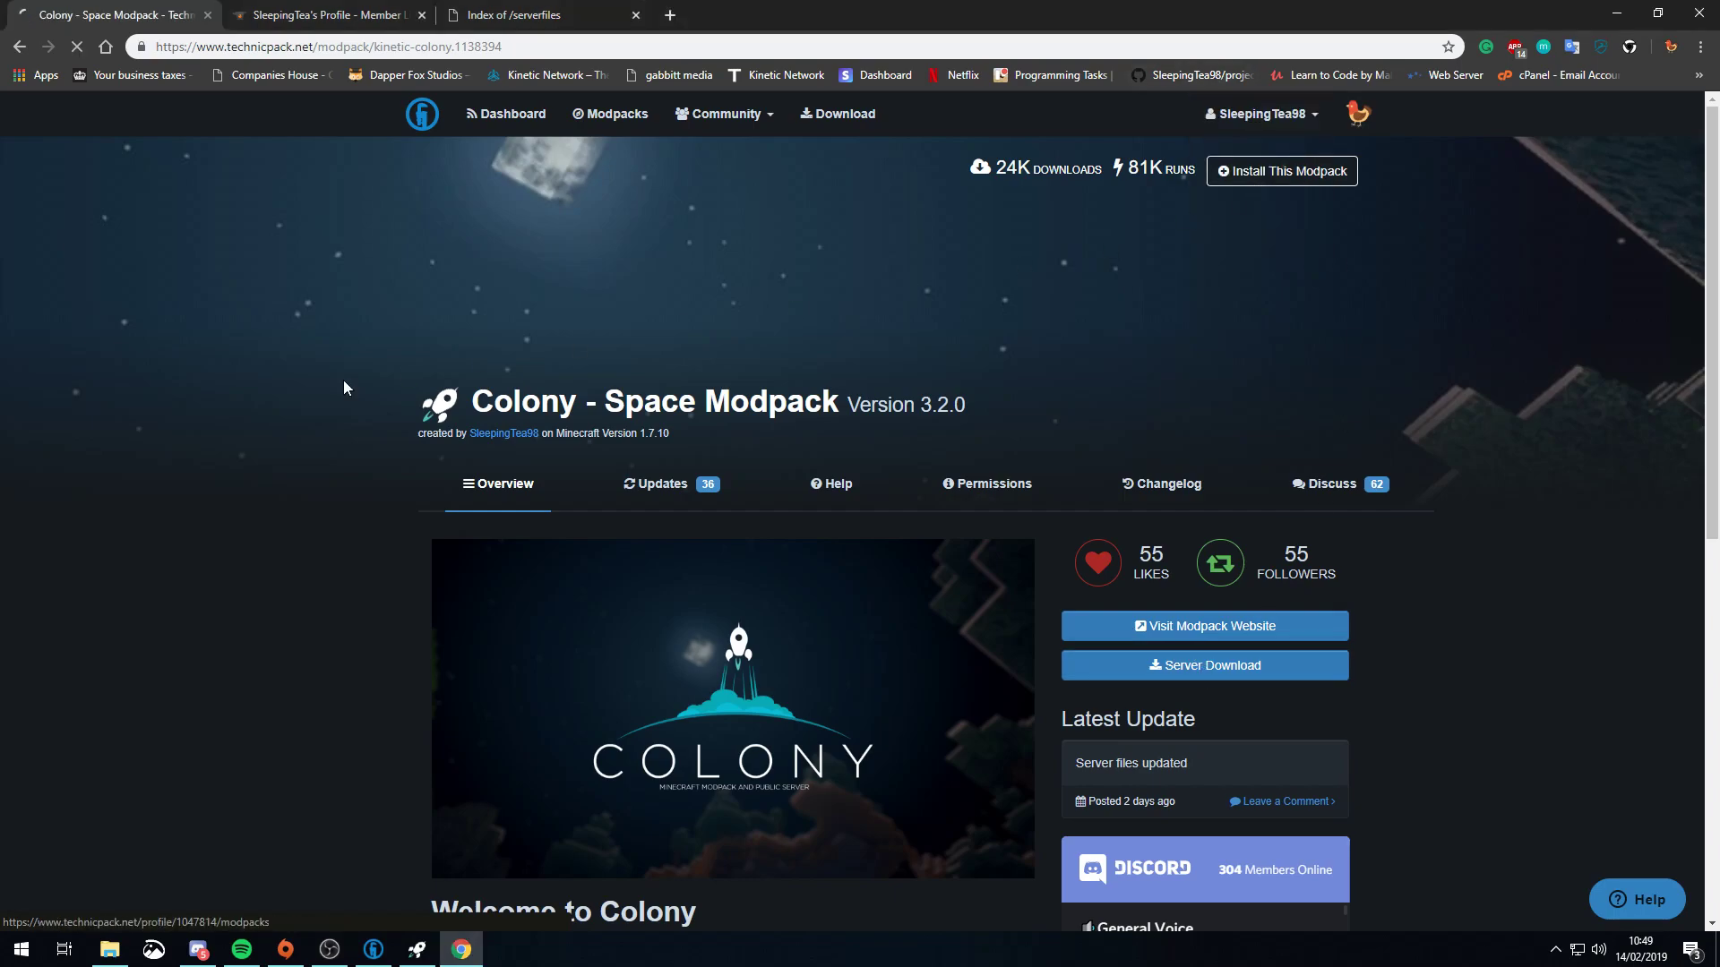
scroll(690, 591, down, 2)
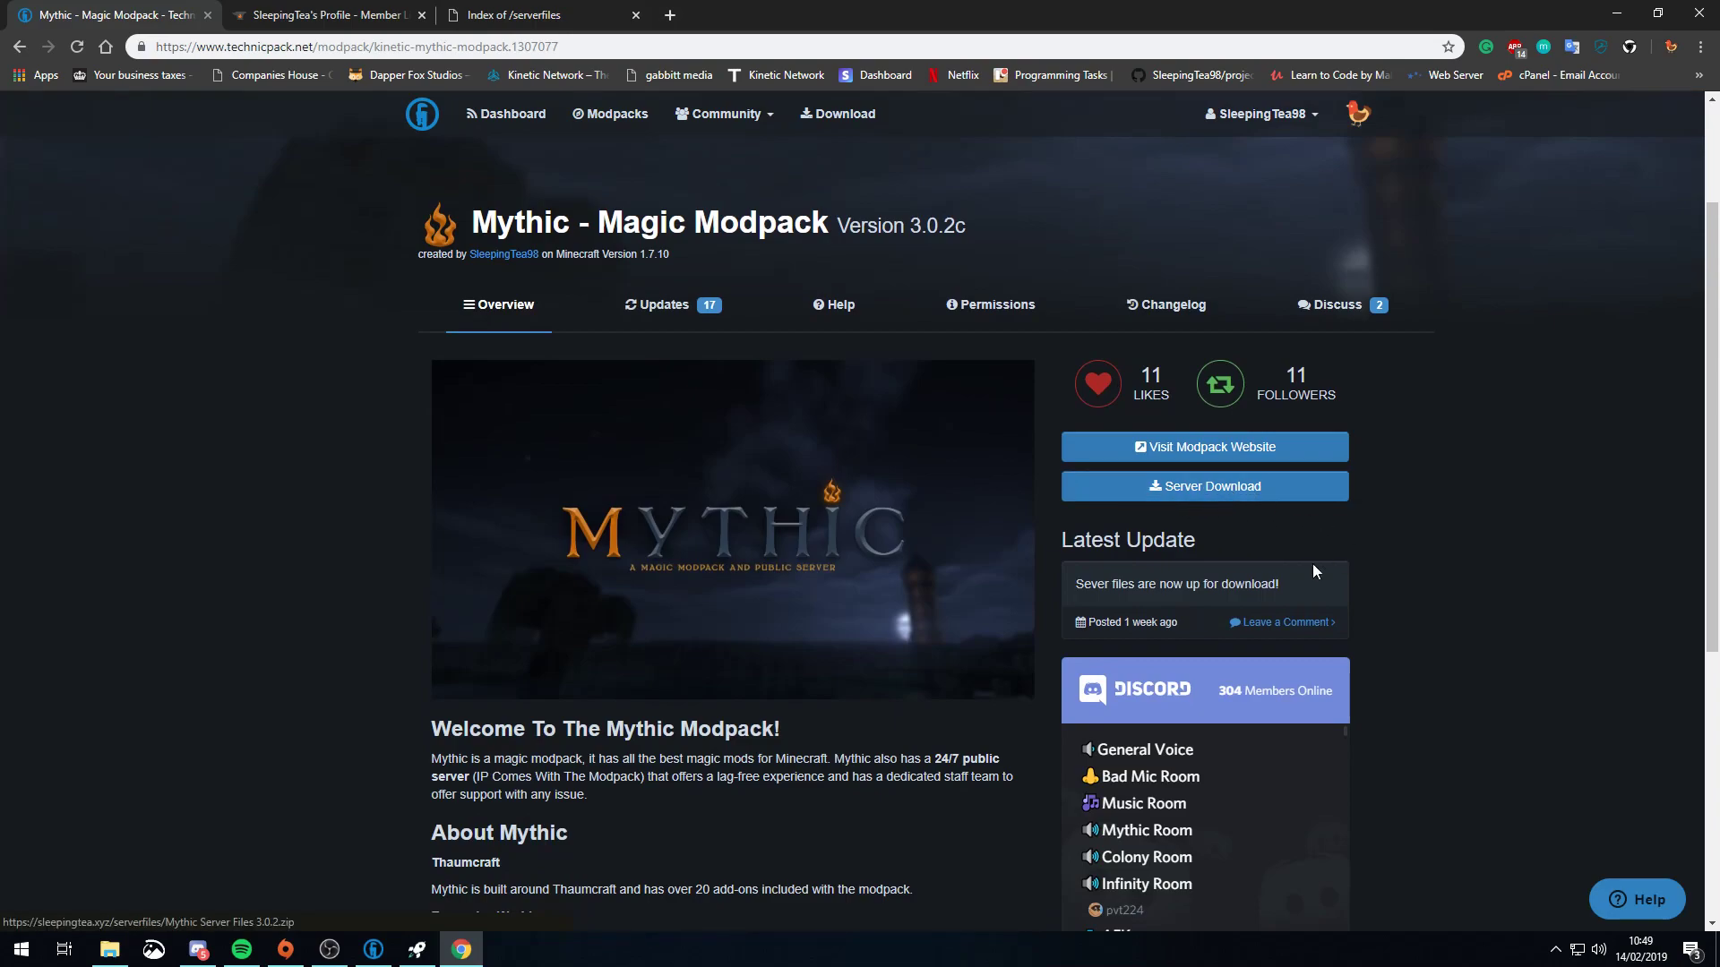
scroll(1339, 559, up, 2)
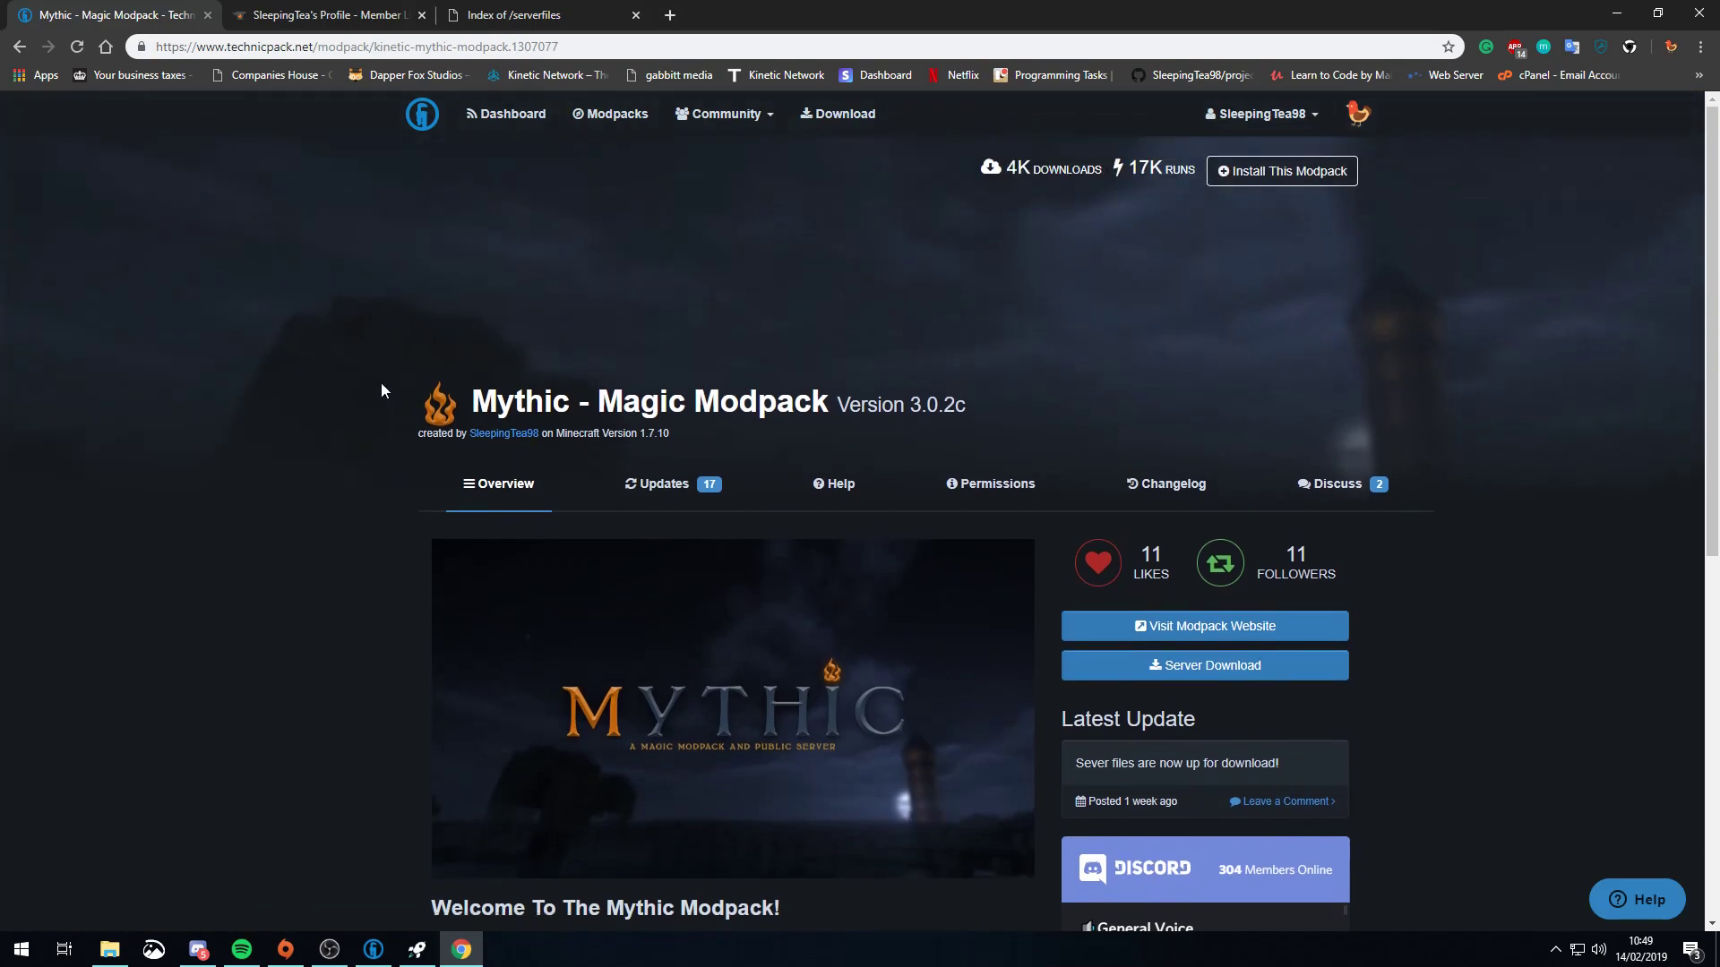
key(ctrl+Tab)
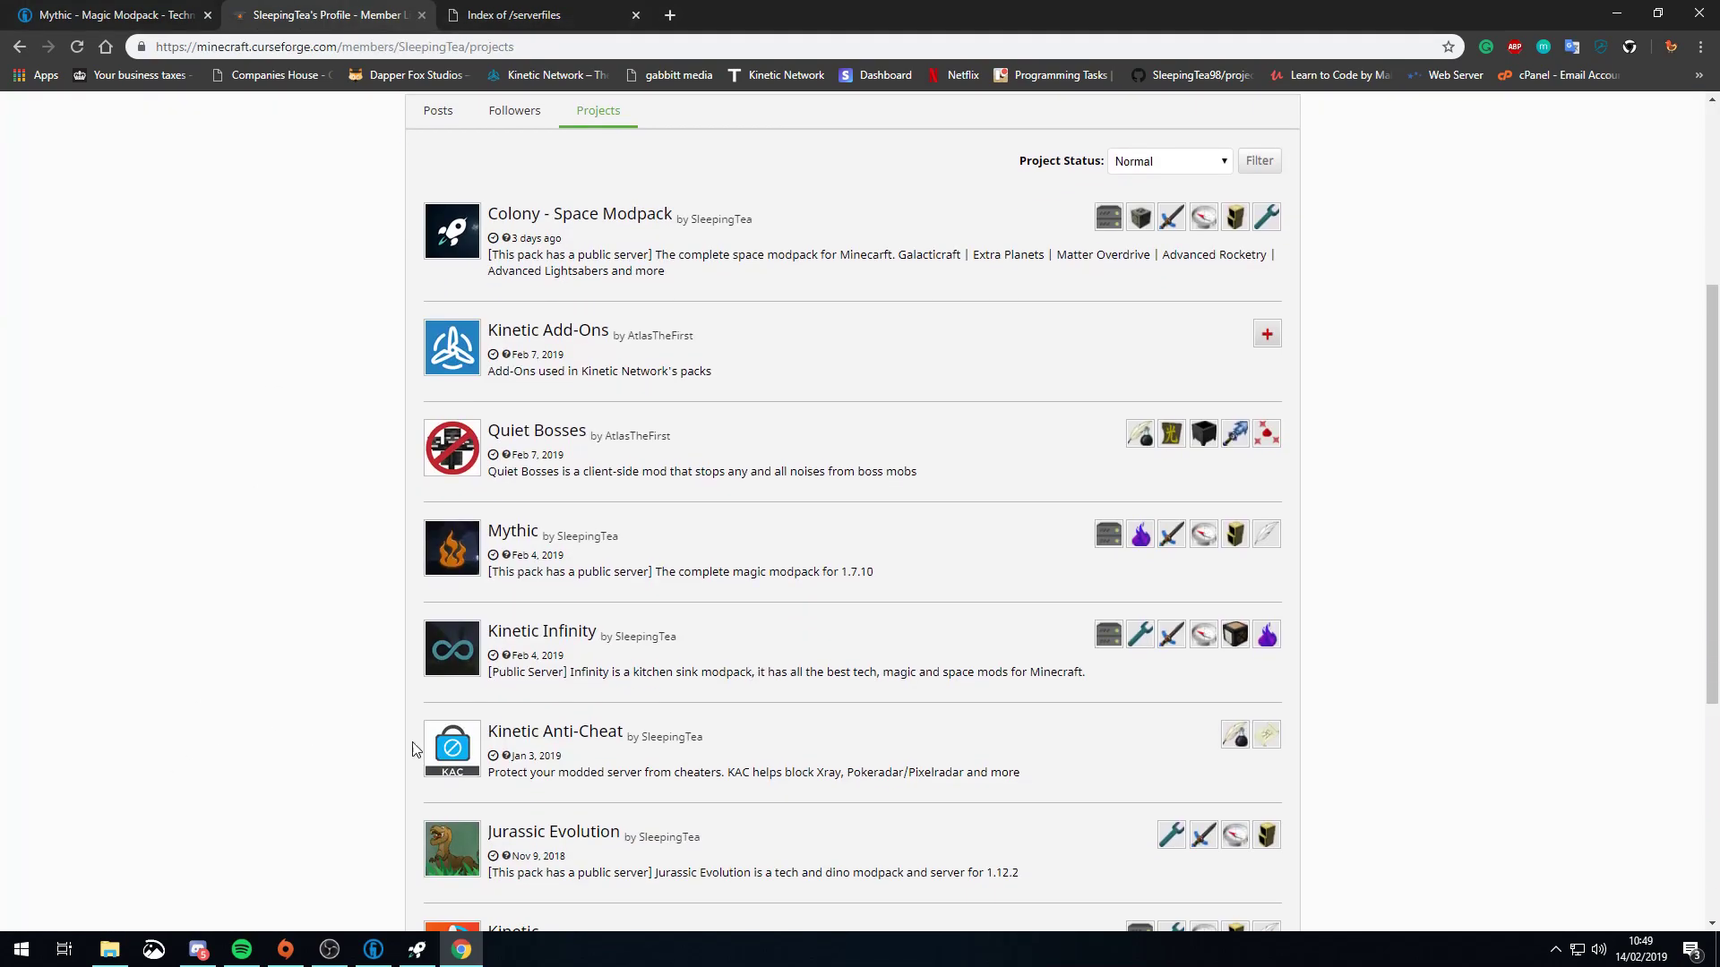
Find the 183 MB Colony 3.2.0 Server Files on CurseForge and compare with the /serverfiles index.
click(599, 218)
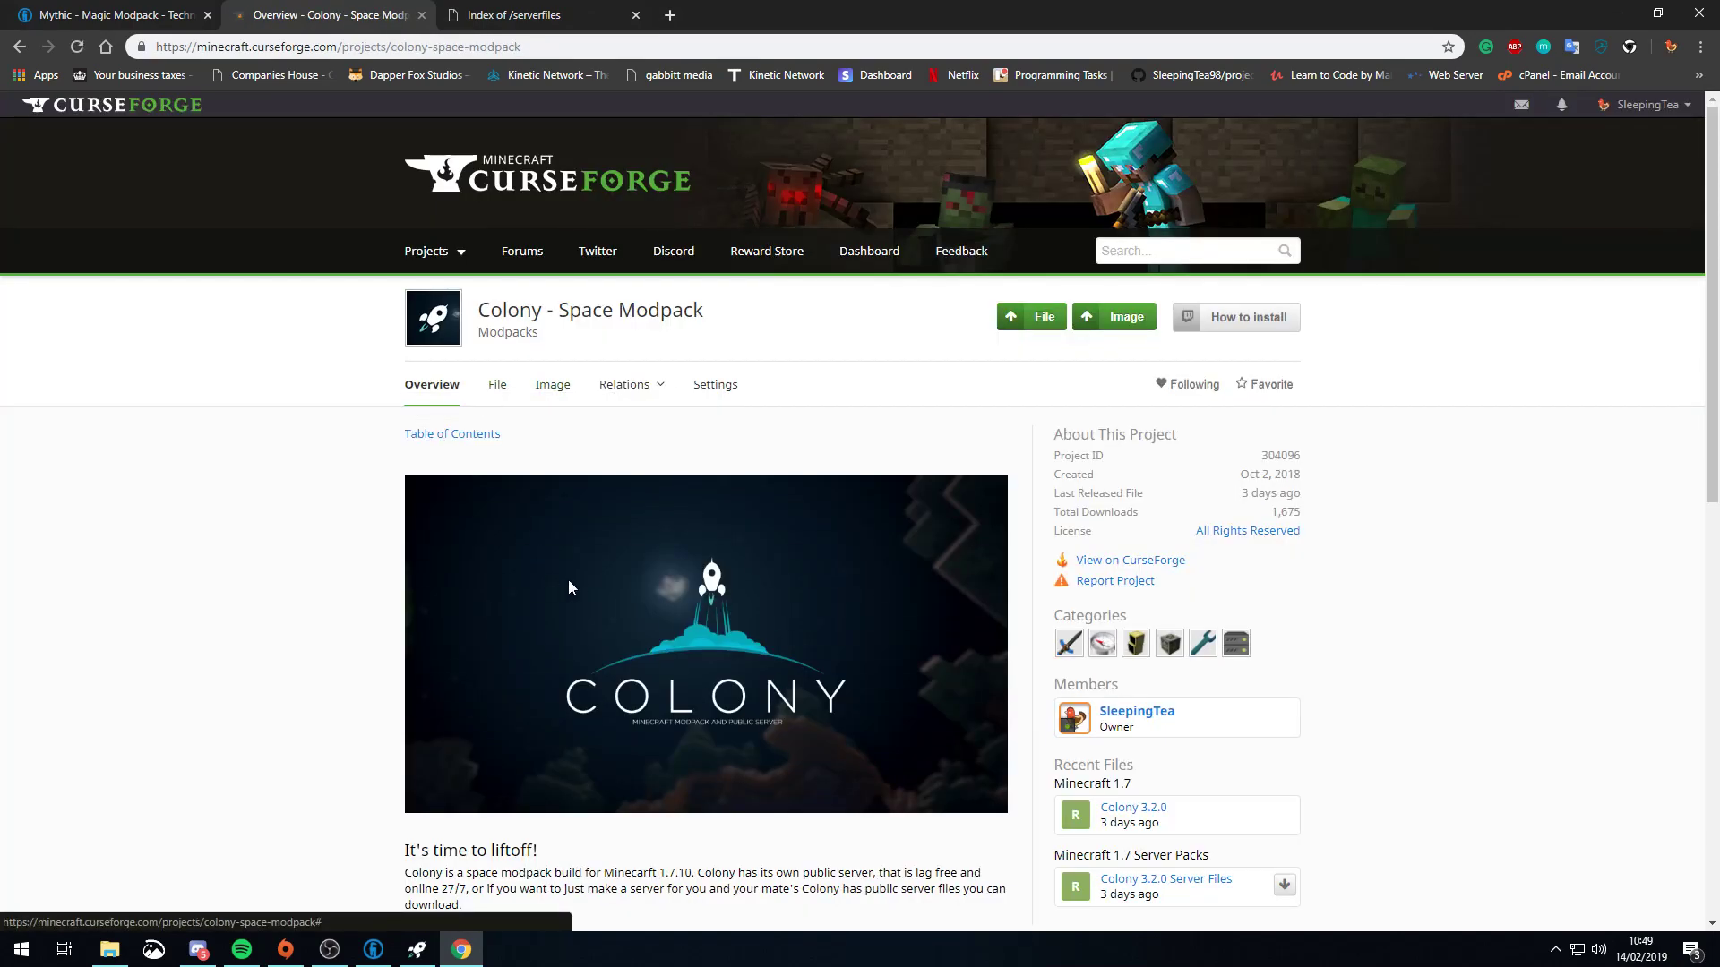
click(498, 387)
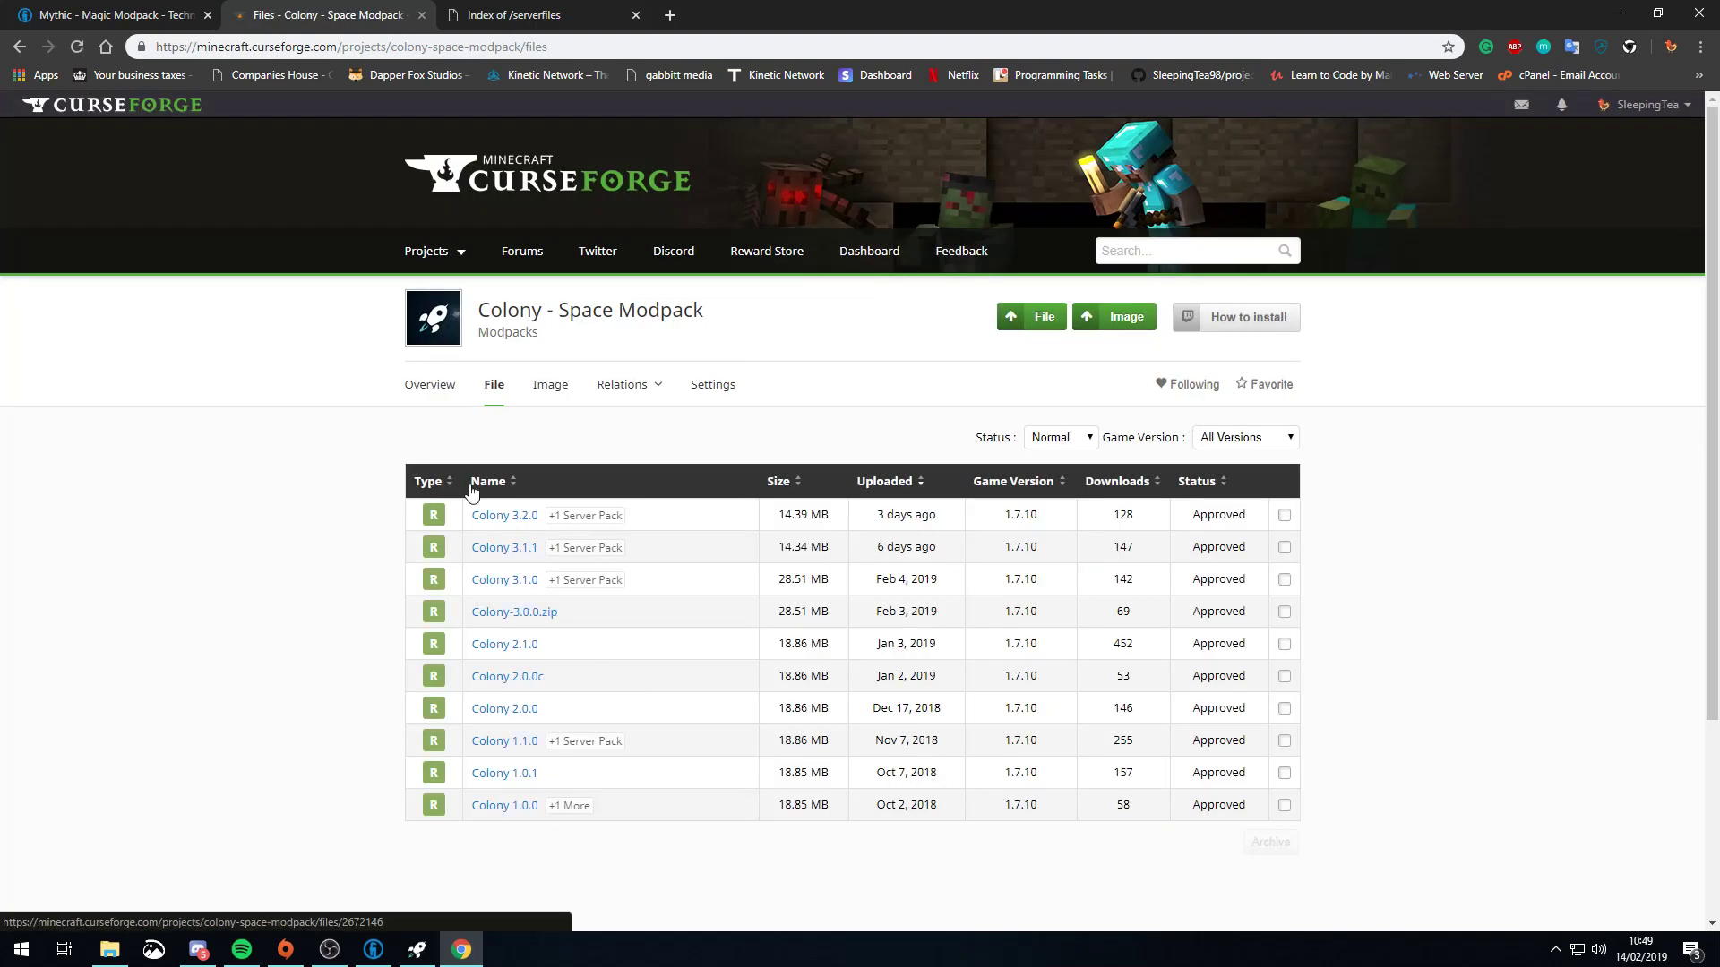
click(586, 516)
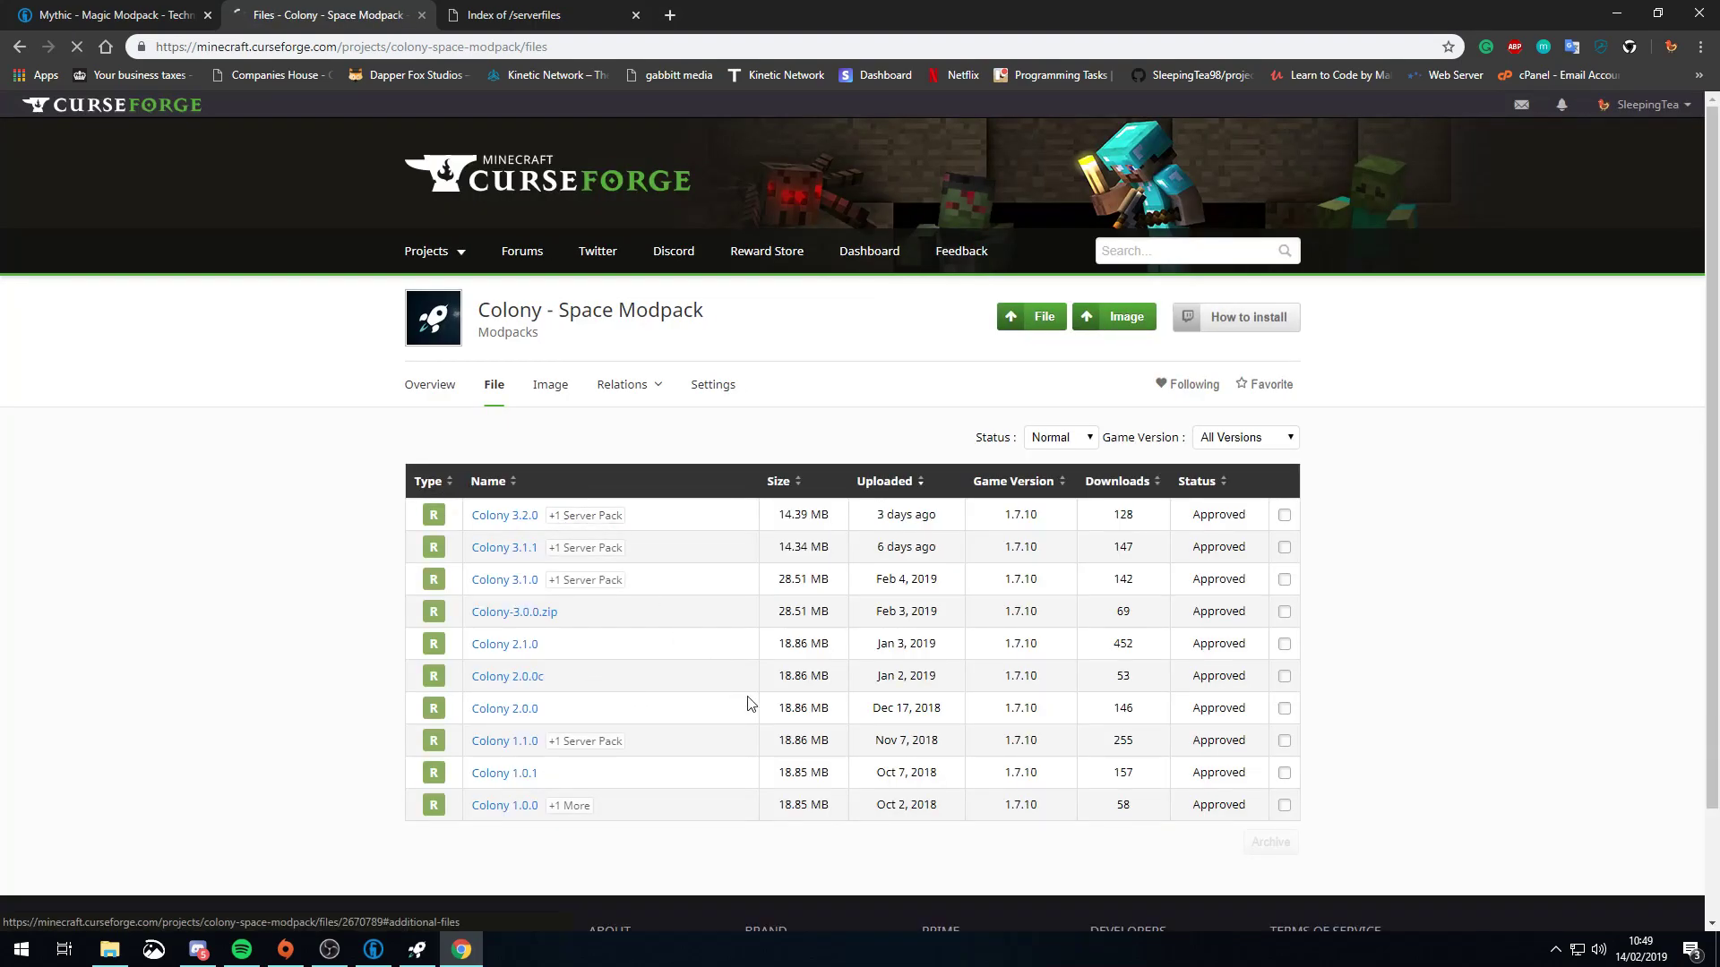
scroll(719, 692, down, 3)
scroll(719, 692, up, 3)
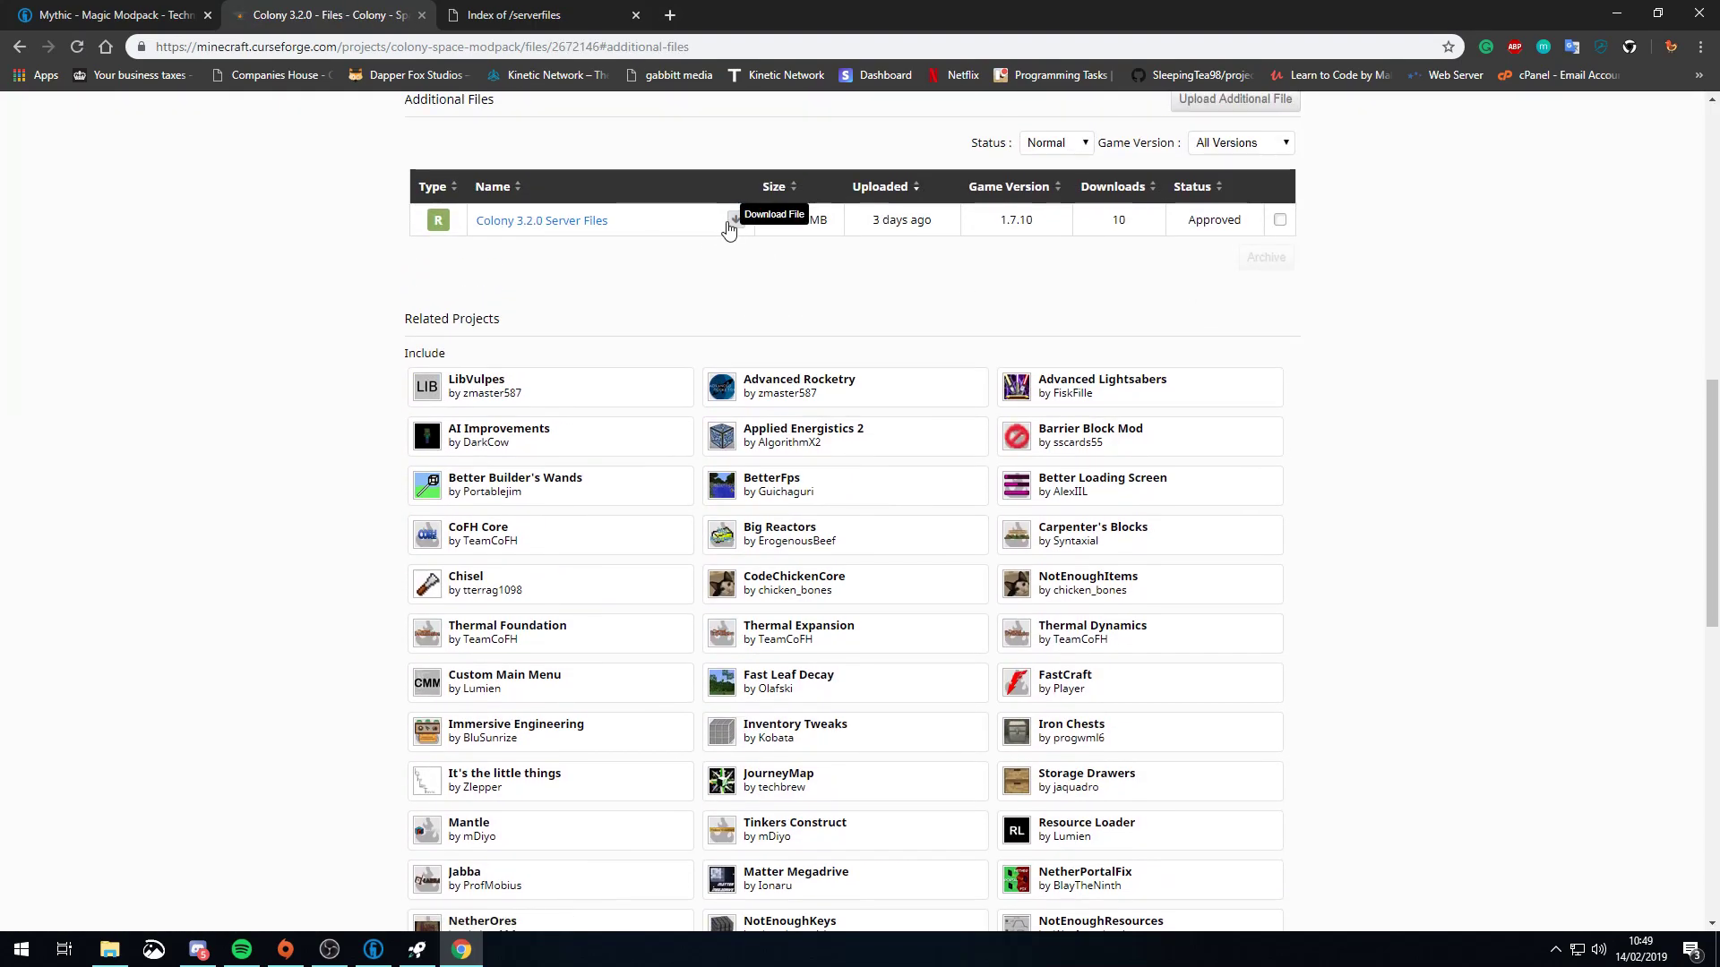
scroll(751, 524, up, 4)
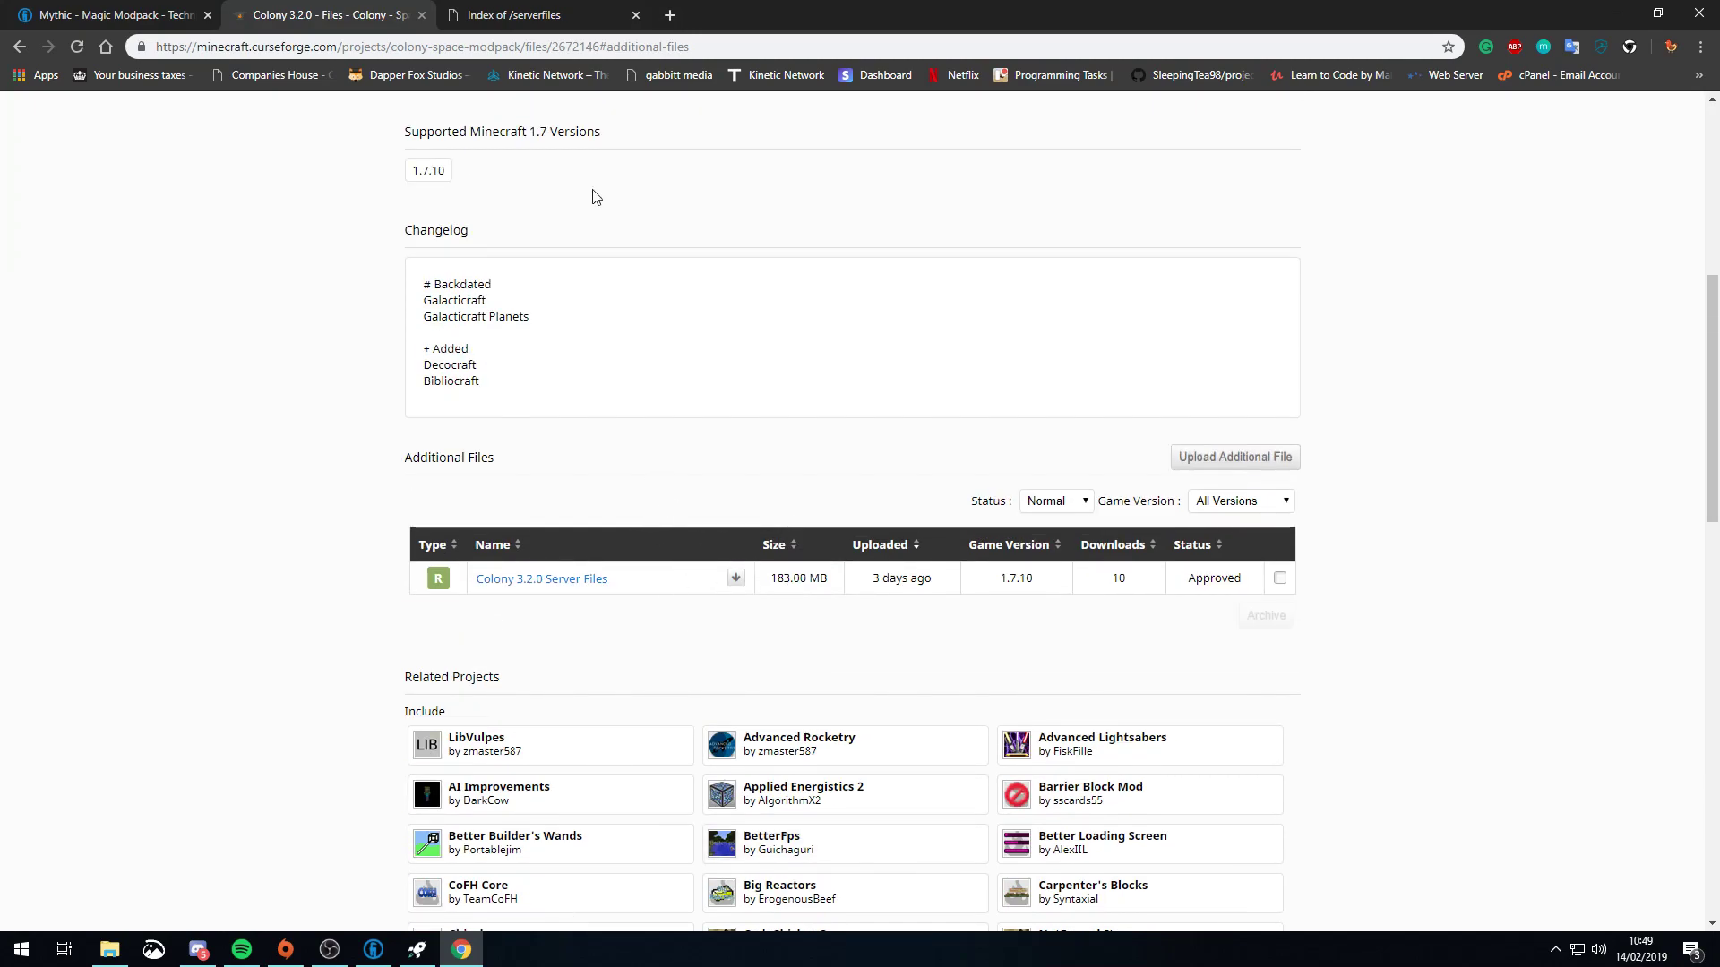
click(544, 20)
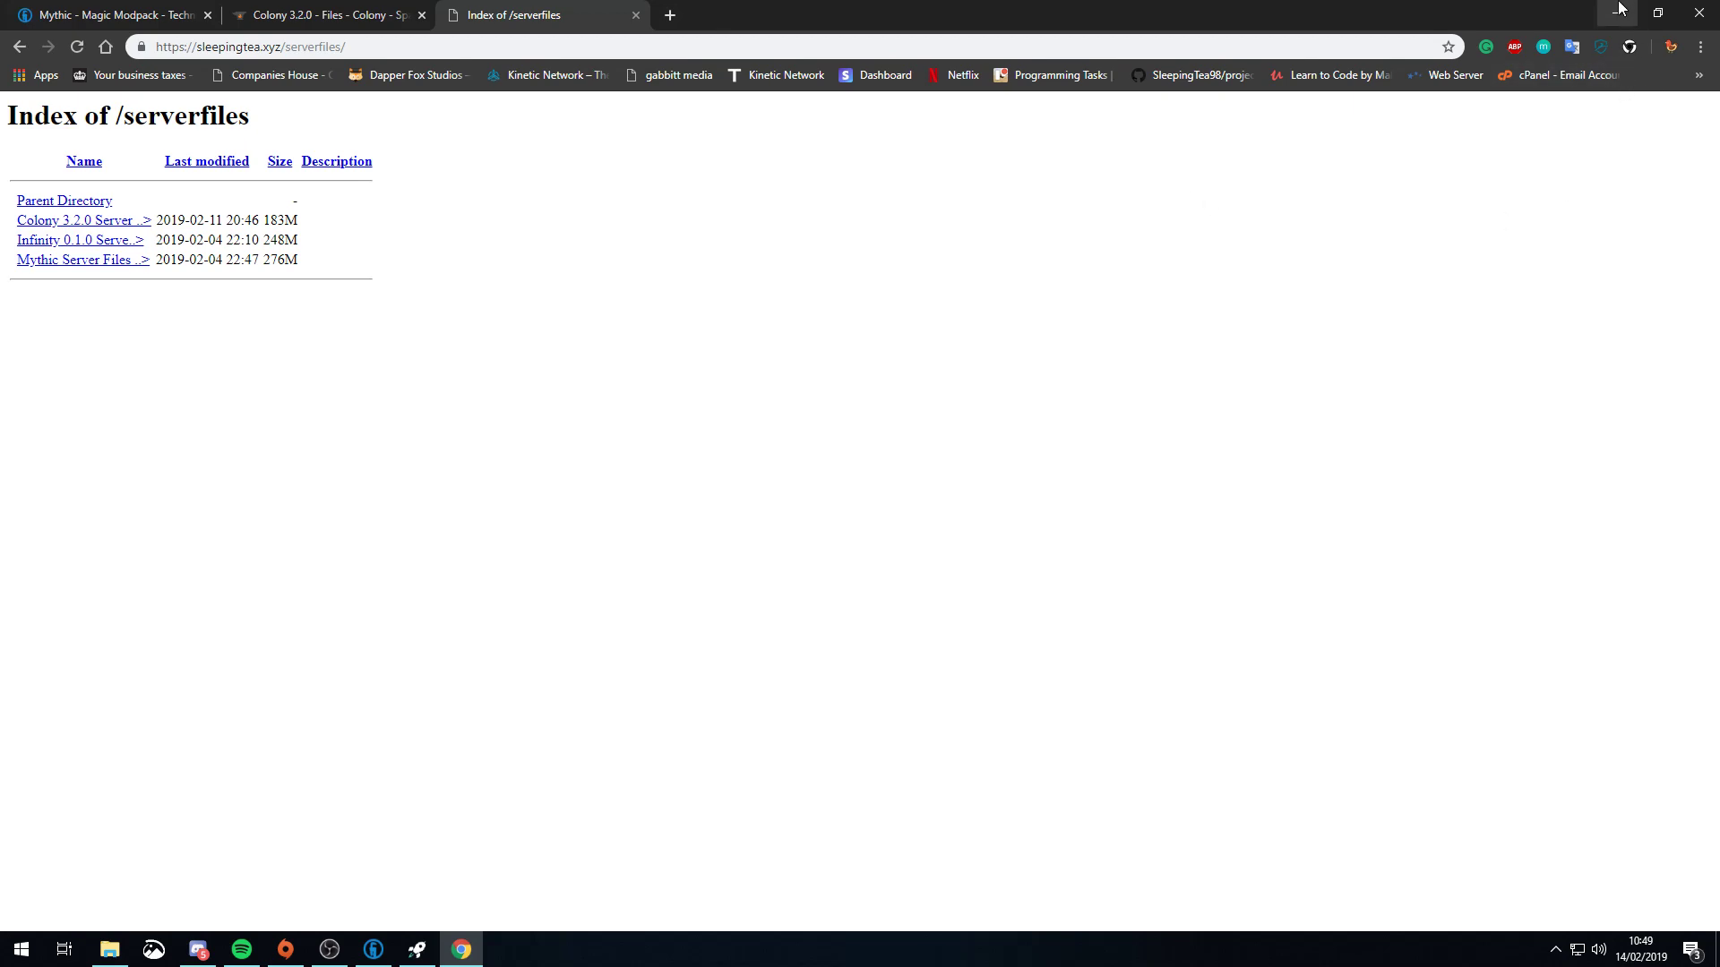
click(1619, 9)
Open the Colony Server folder holding Colony 3.2.0 Server Files.zip, then return to the Mythic page.
double_click(916, 183)
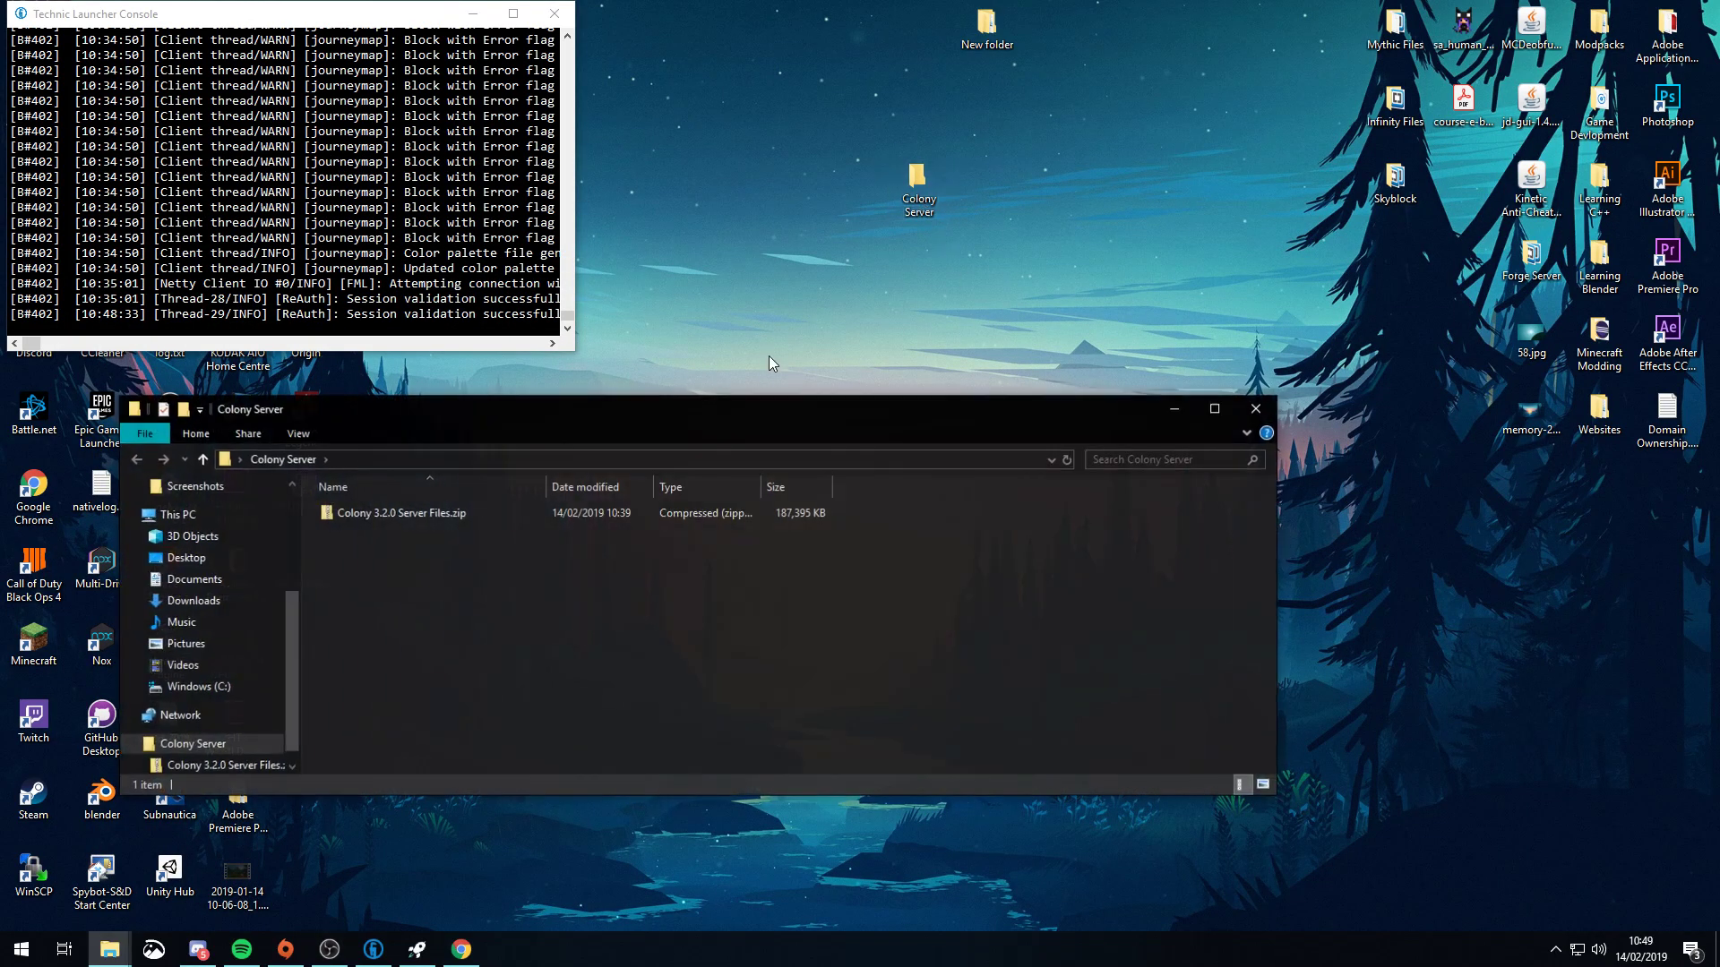
drag(648, 411, 857, 271)
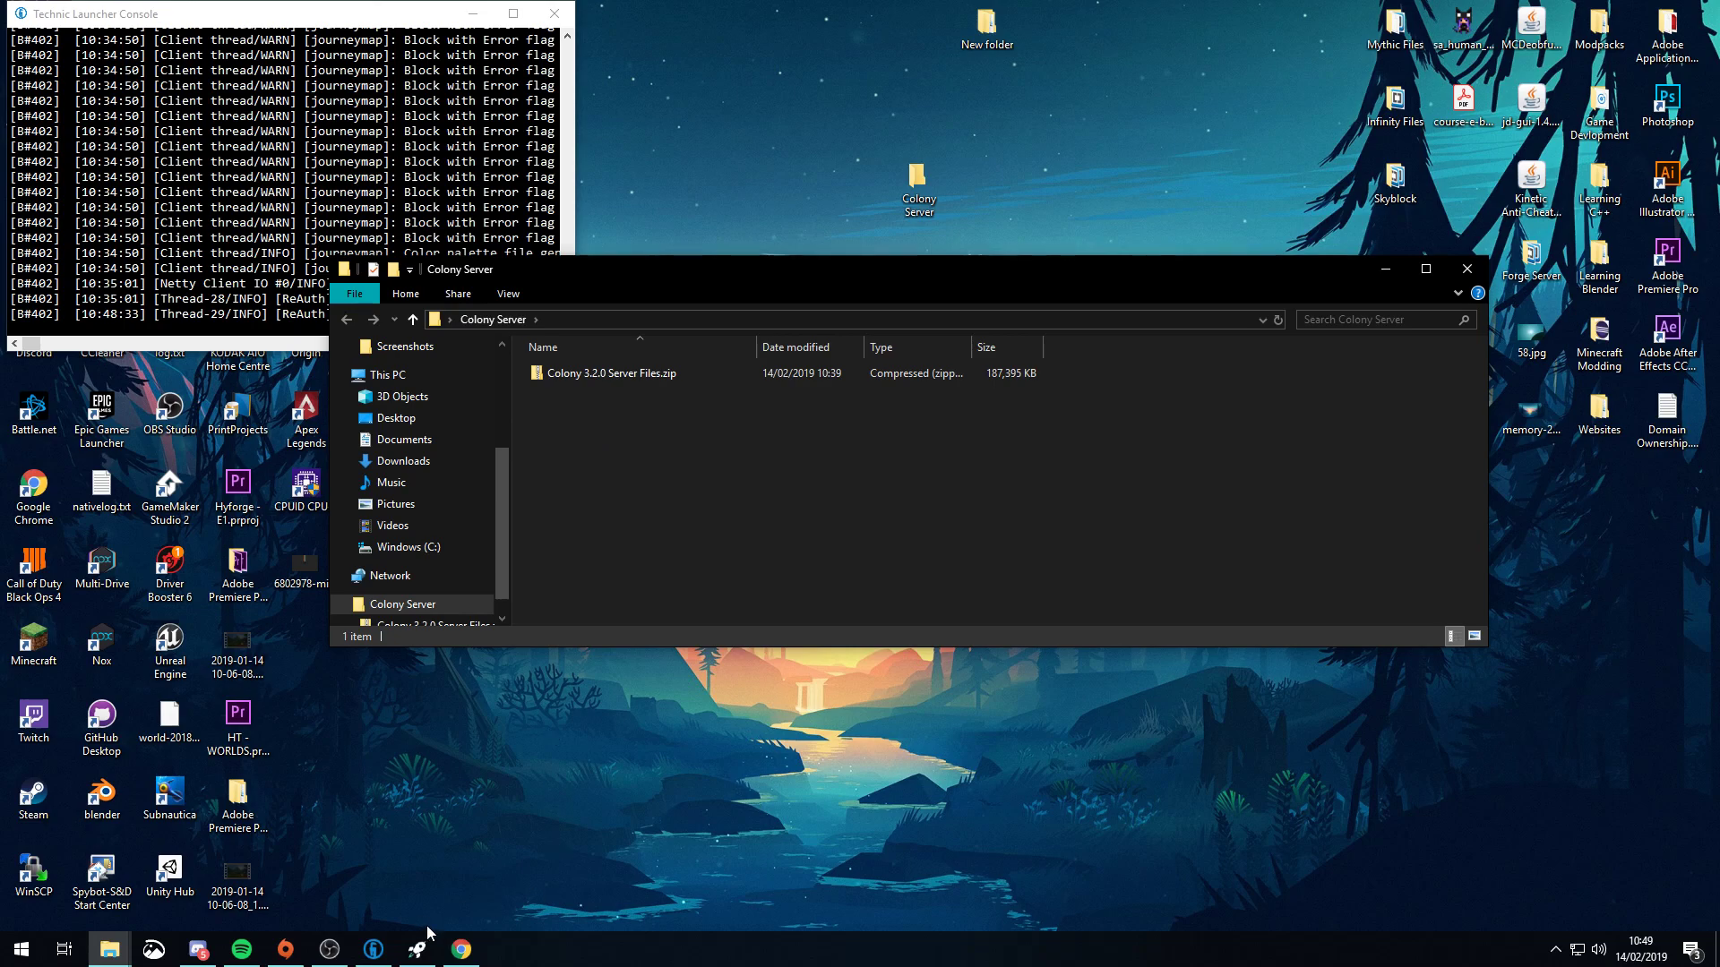
click(376, 951)
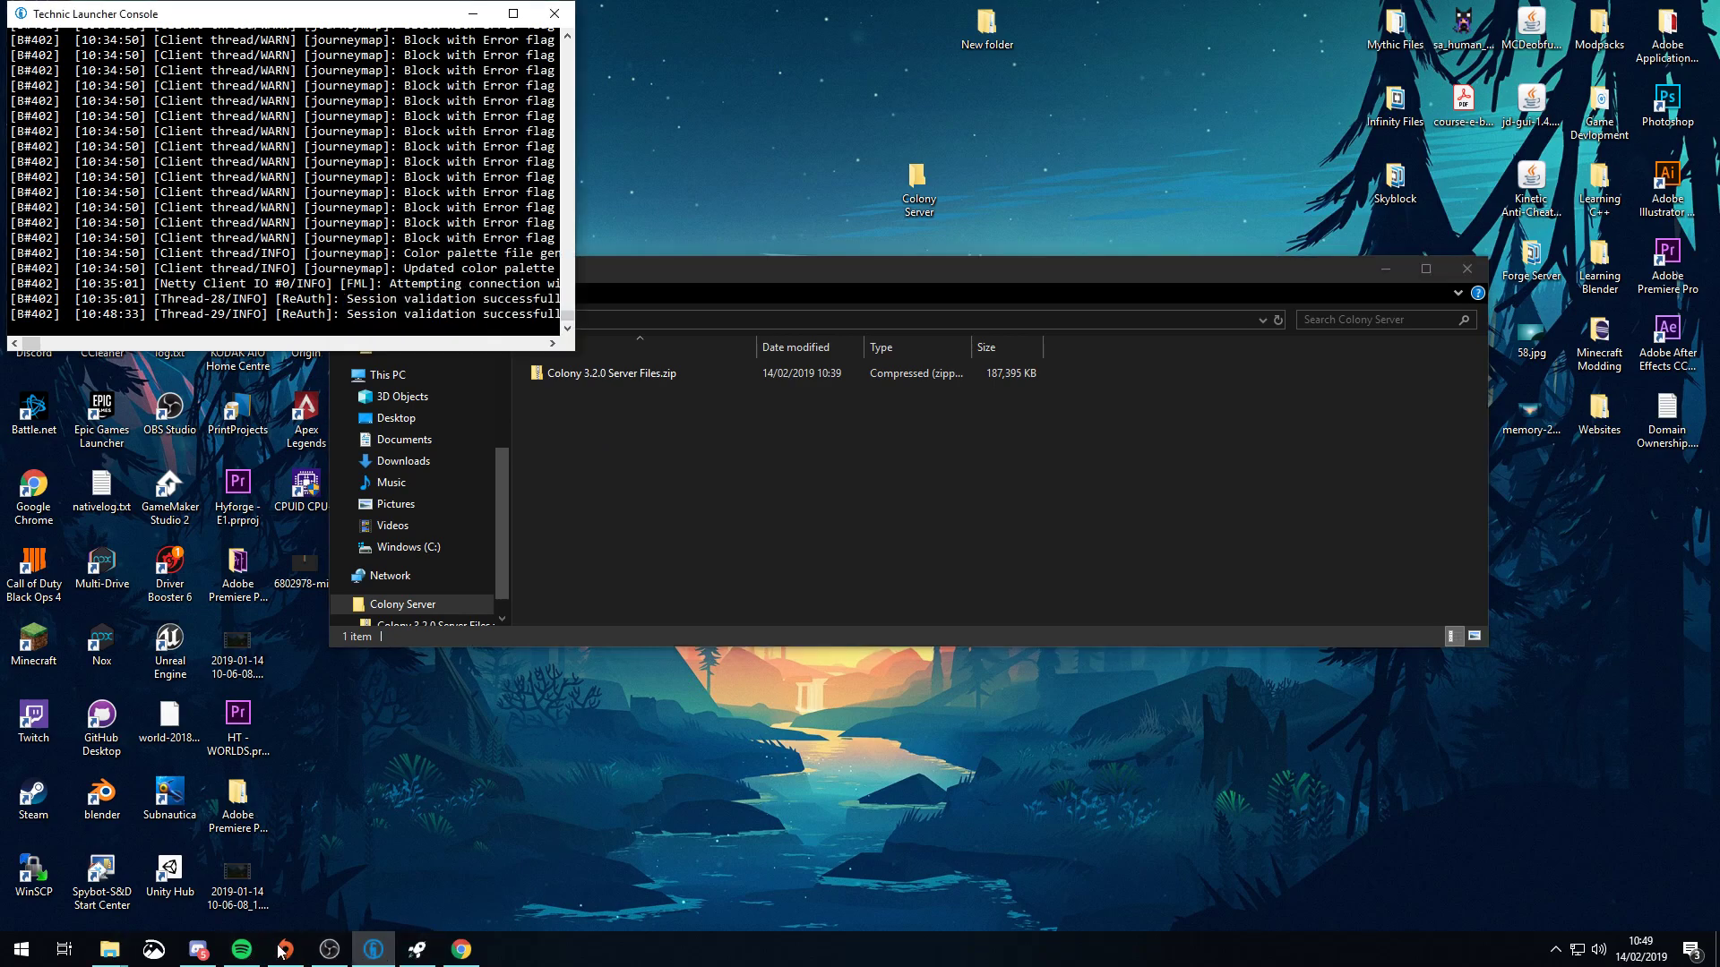
click(468, 957)
click(113, 12)
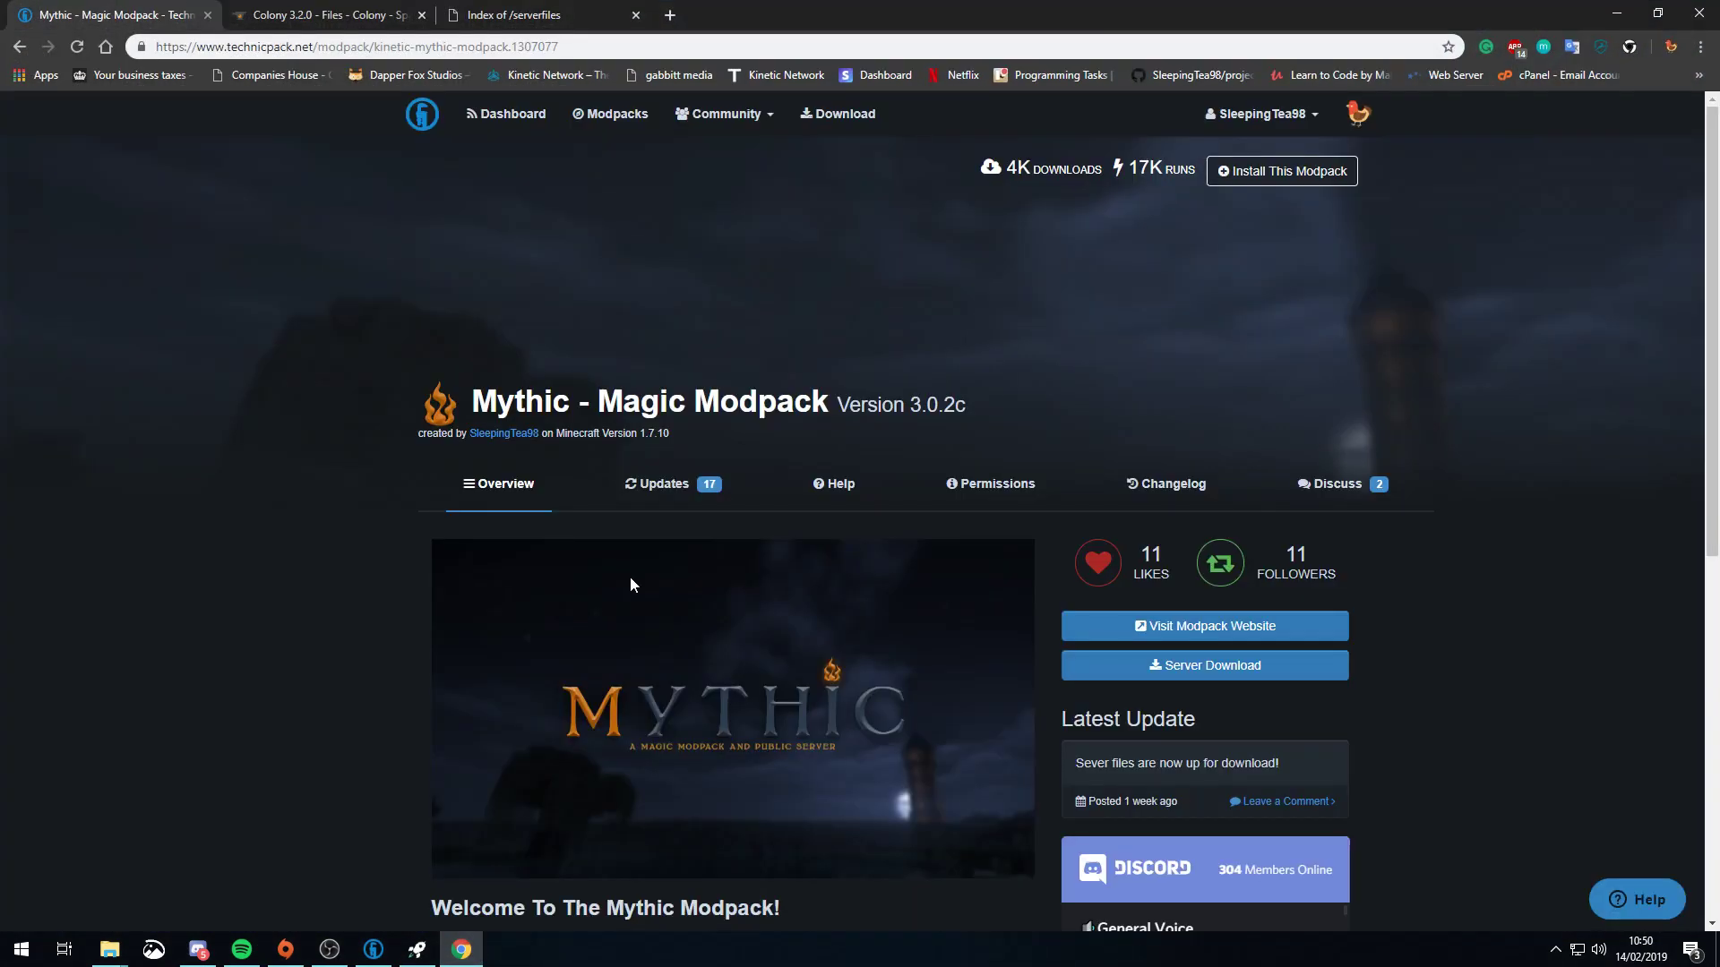
Go back to the modpack list, open Colony - Space Modpack, and highlight its 3.2.0 version.
click(21, 50)
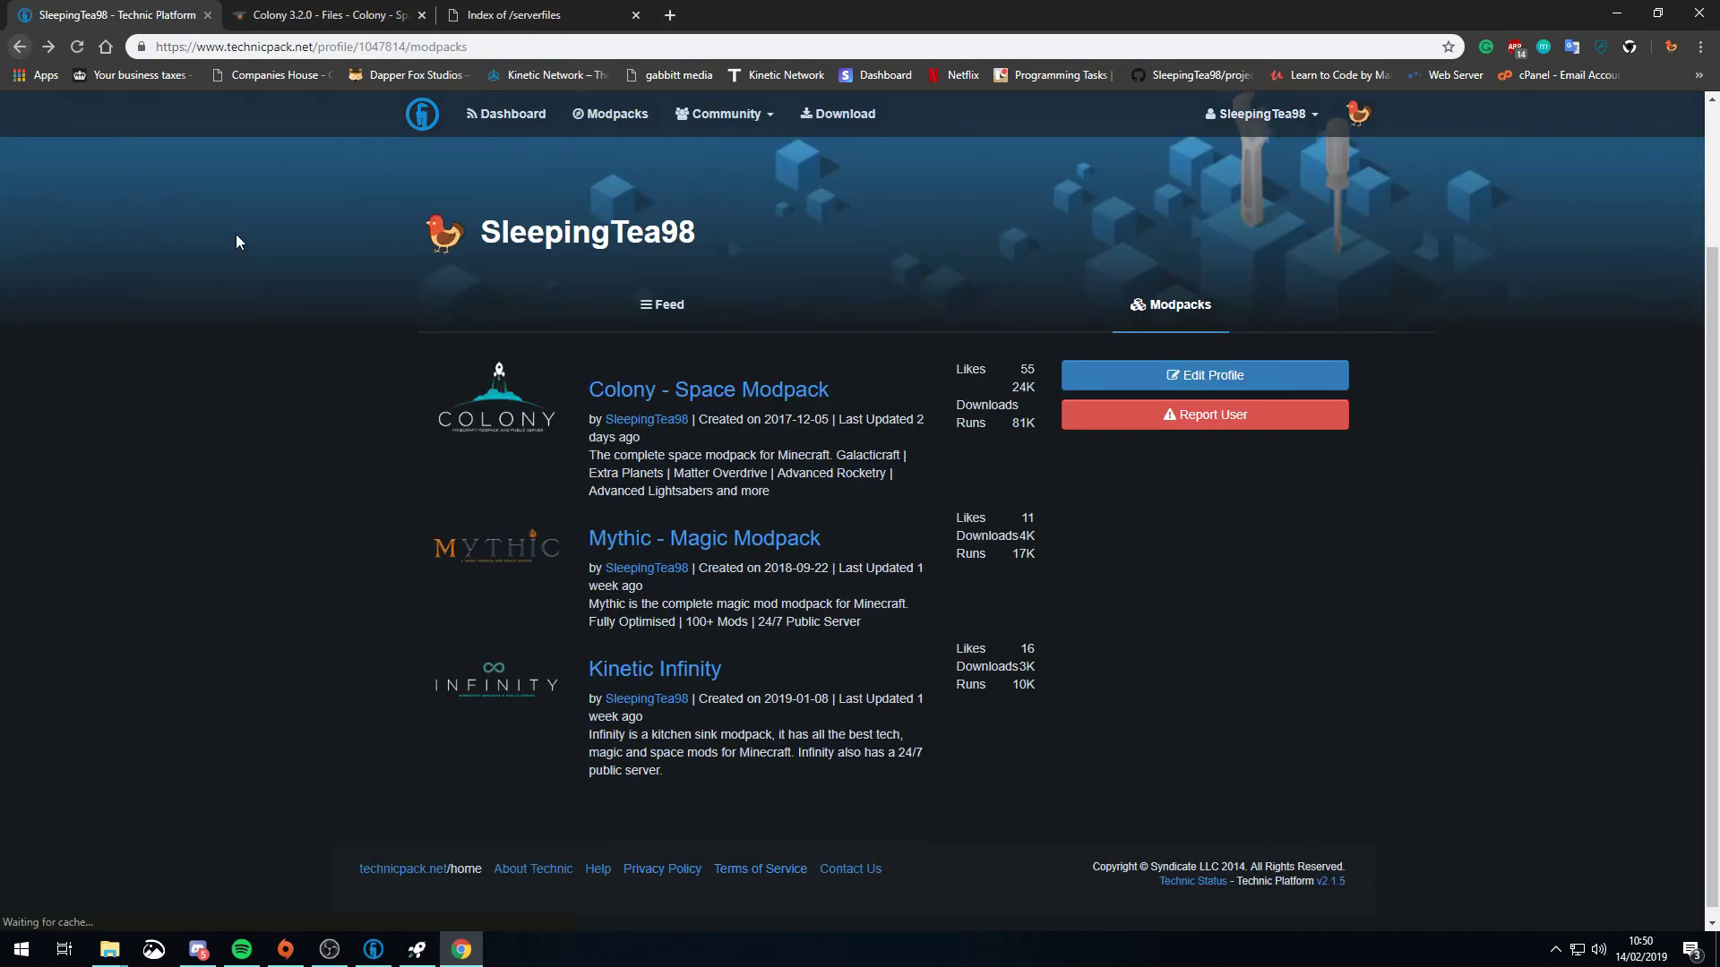
click(751, 386)
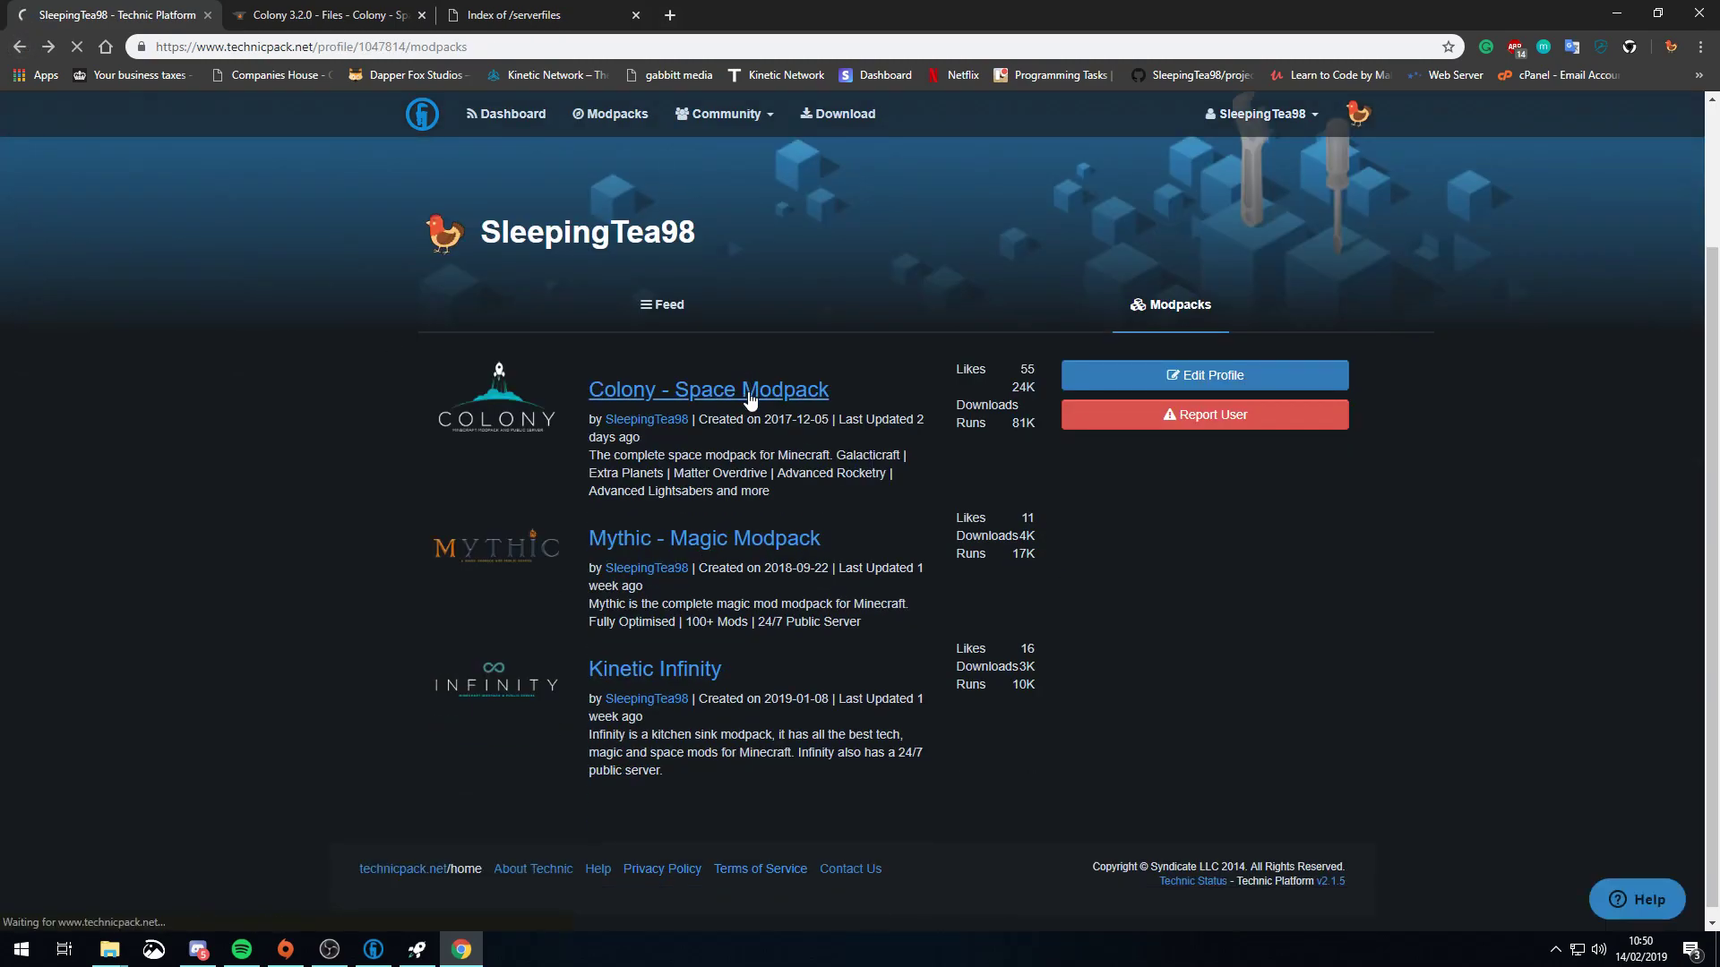
drag(922, 406, 990, 405)
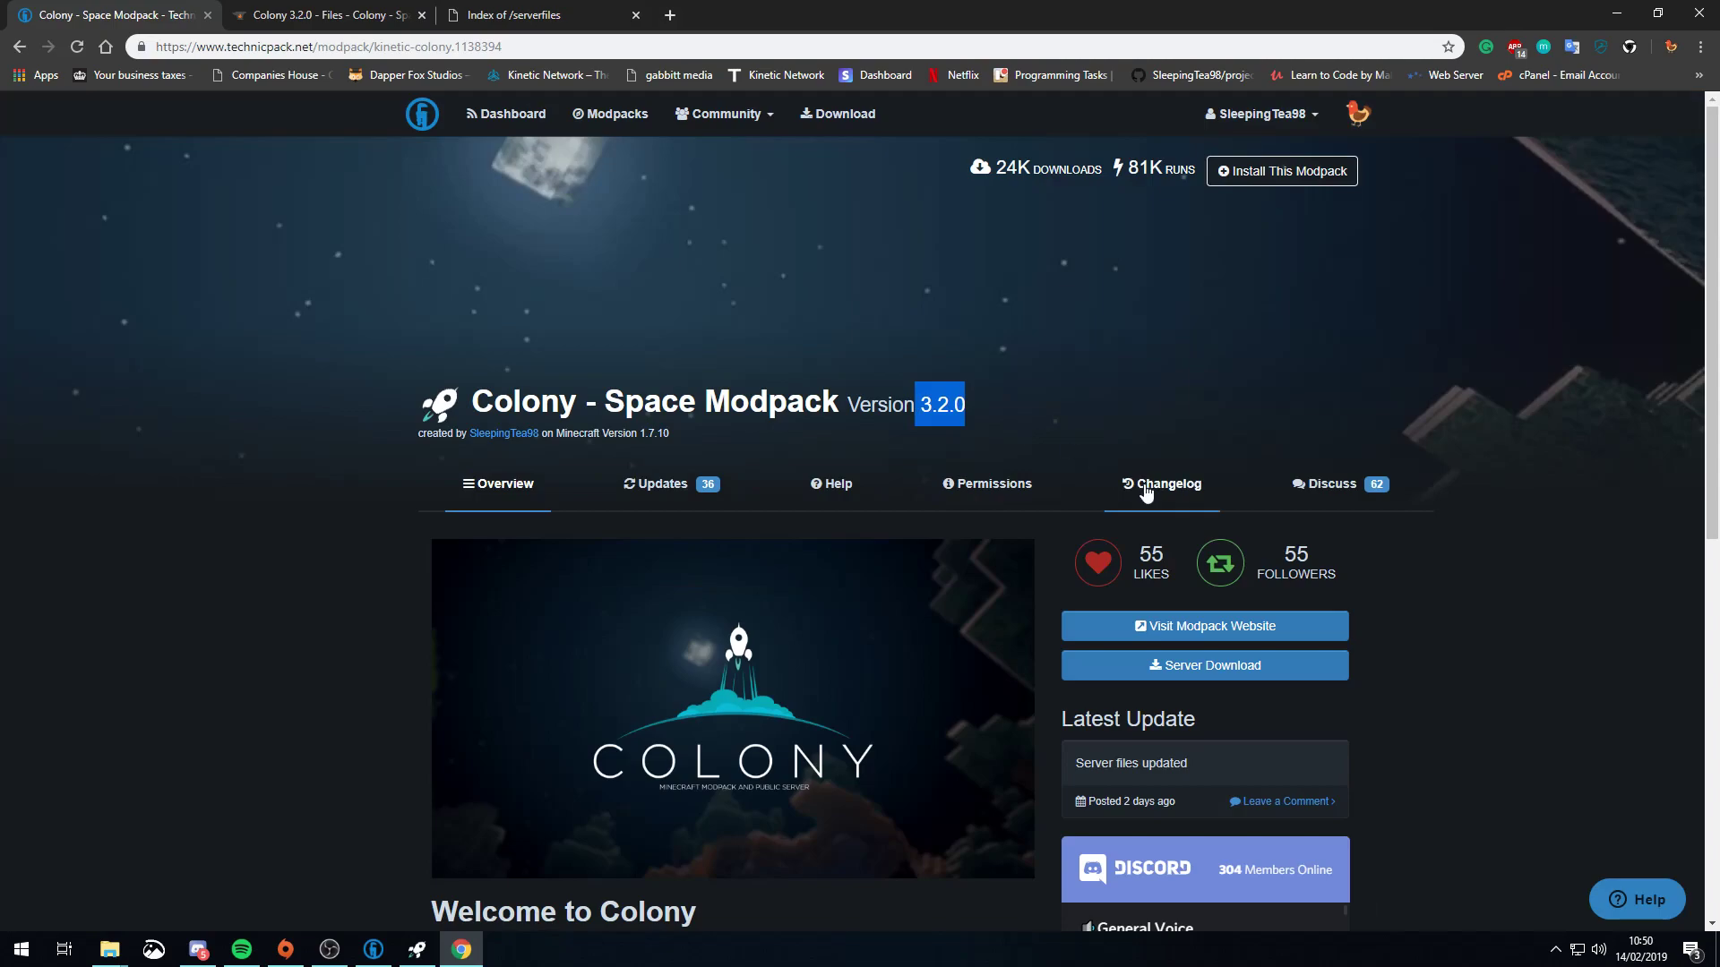
click(1062, 416)
drag(965, 405, 955, 405)
click(960, 404)
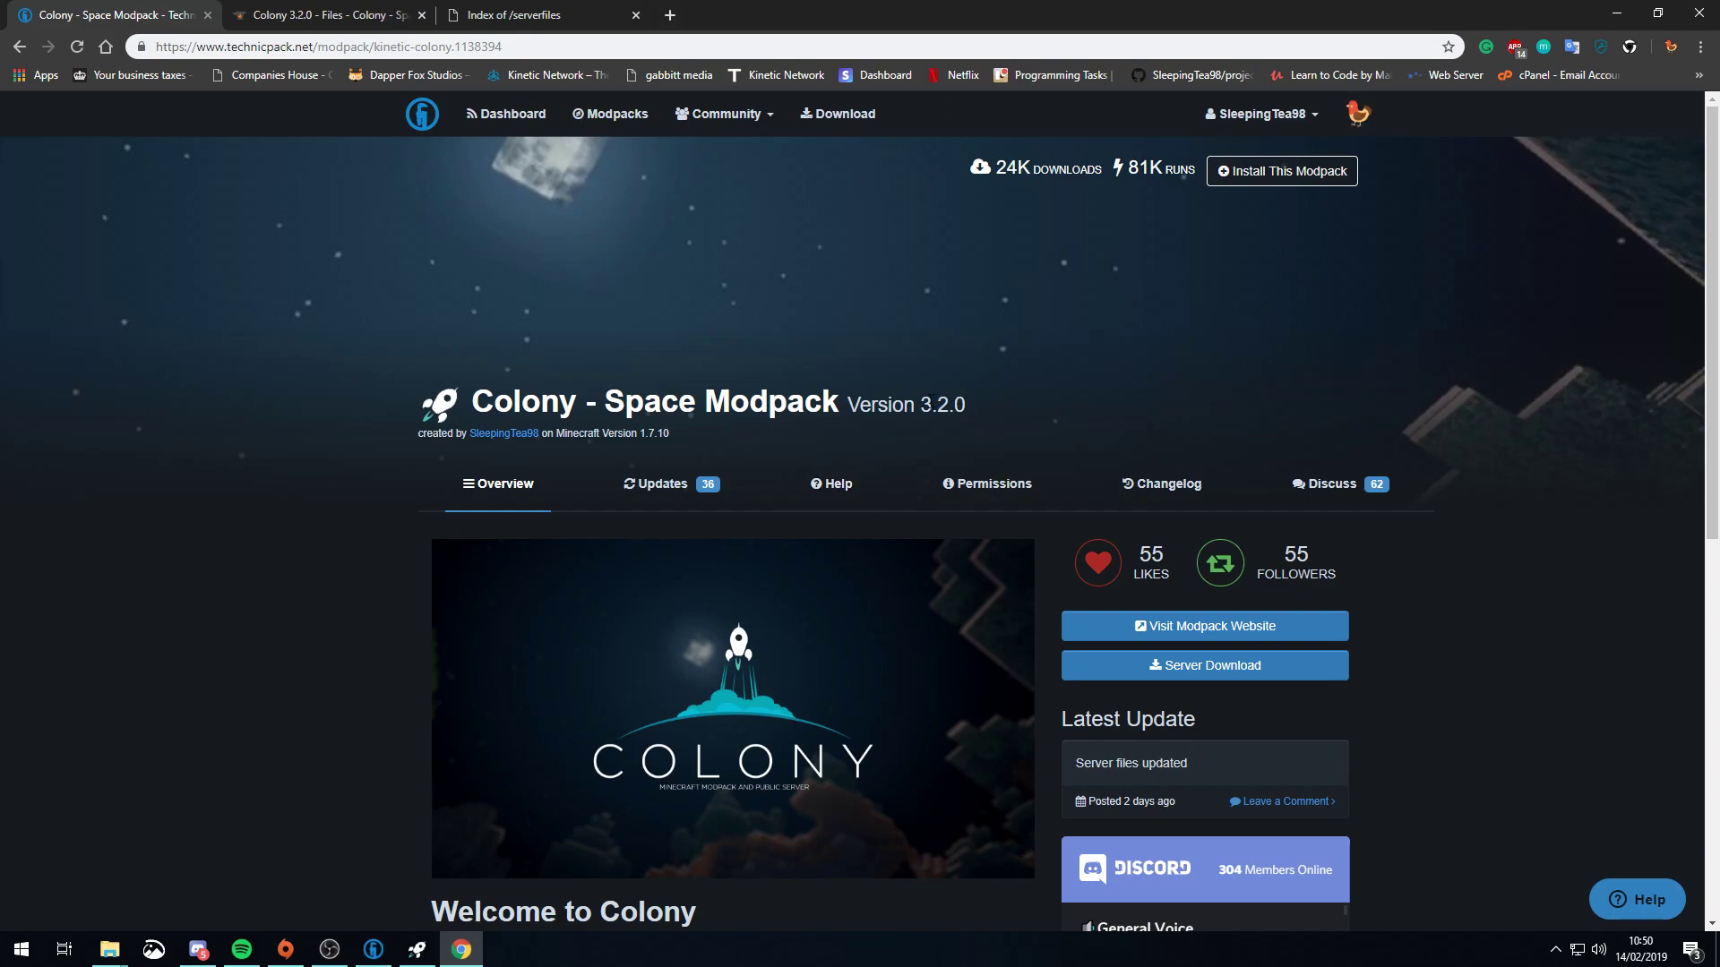
drag(919, 404, 935, 404)
click(944, 410)
Extract Colony 3.2.0 Server Files.zip here with 7-Zip and open the extracted folder.
click(1615, 15)
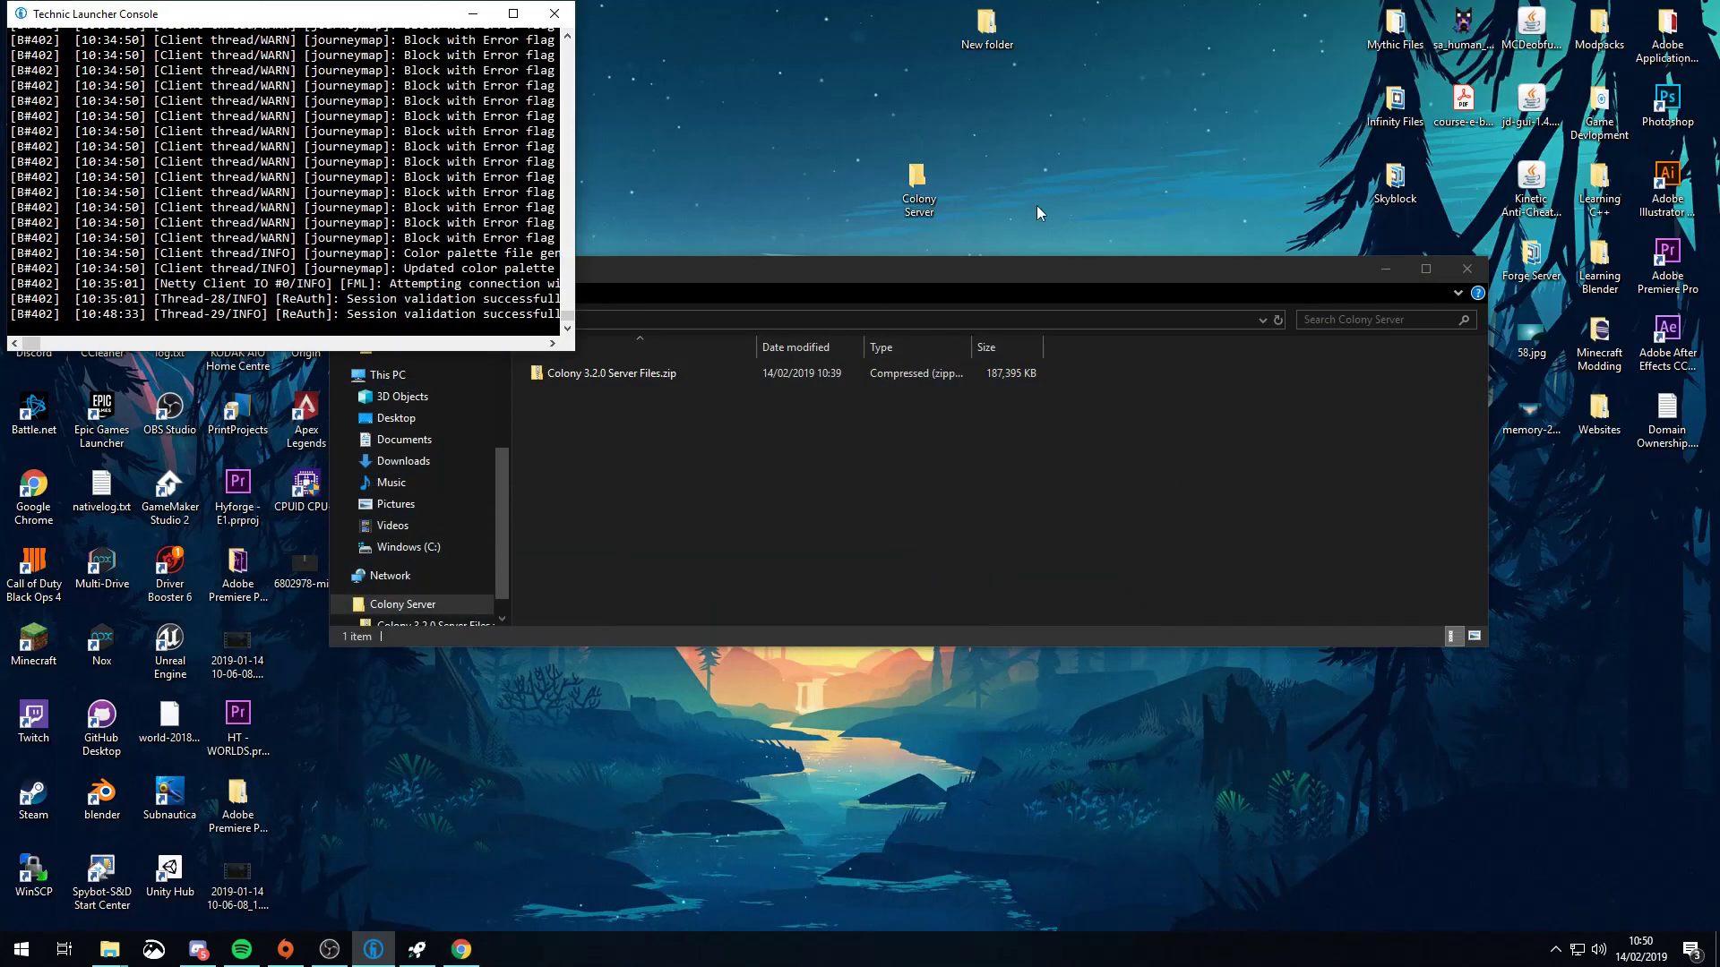
drag(756, 276, 841, 224)
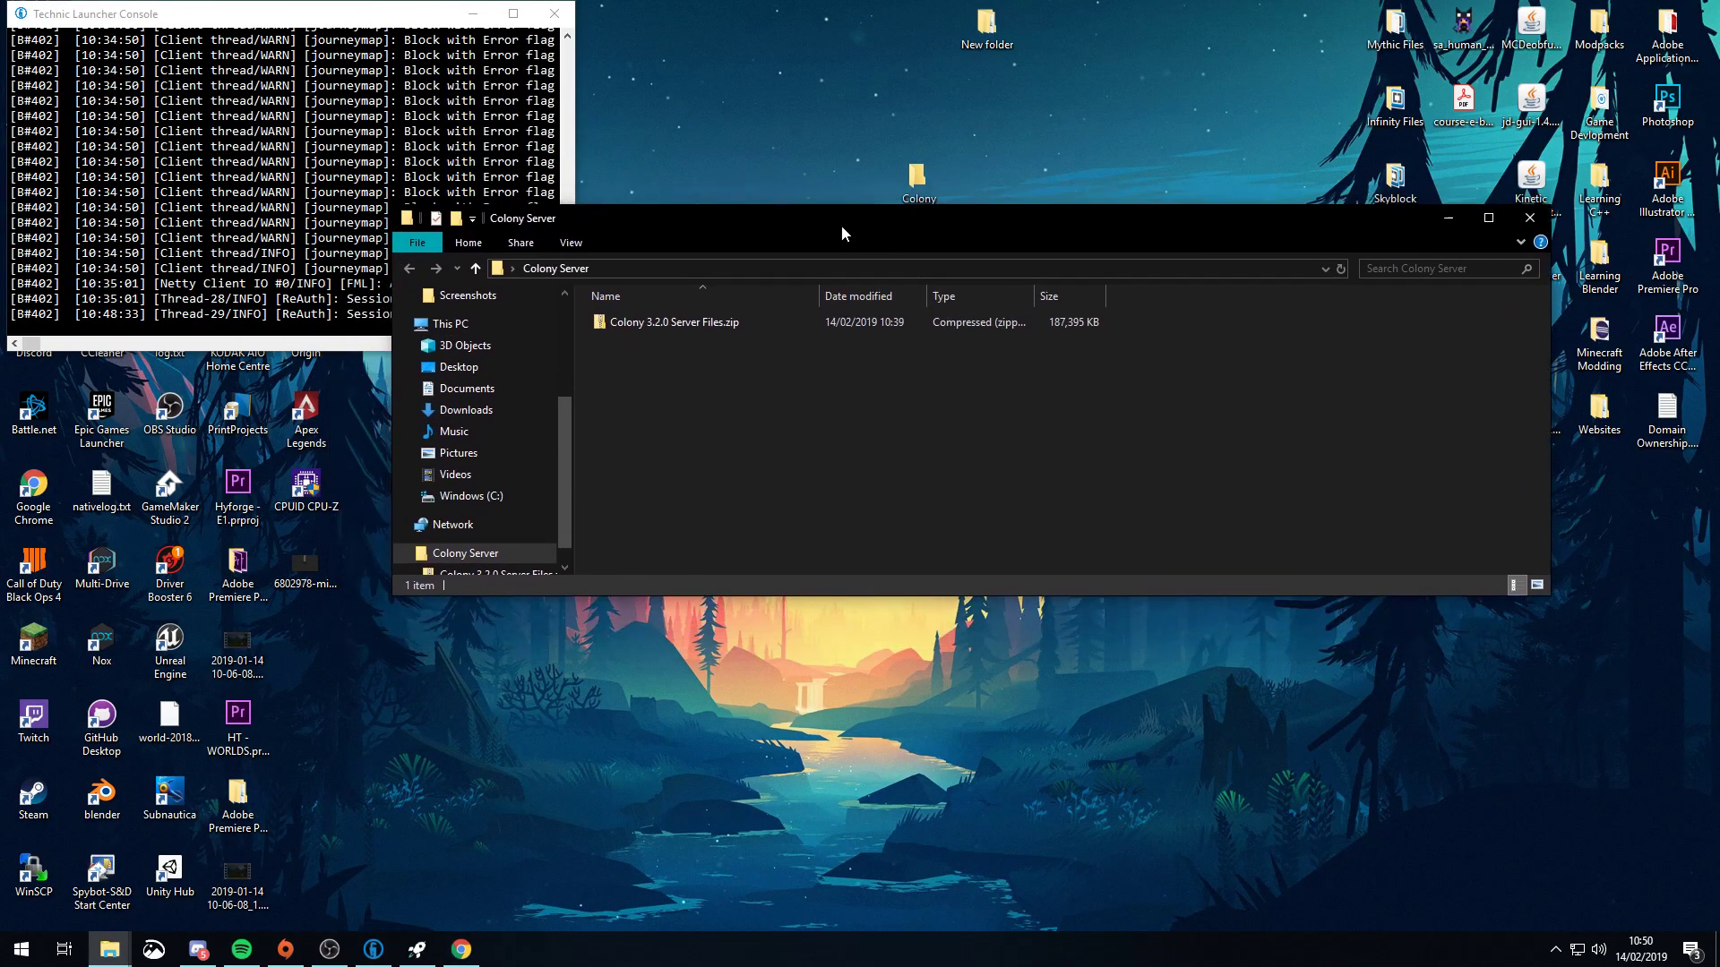
right_click(631, 323)
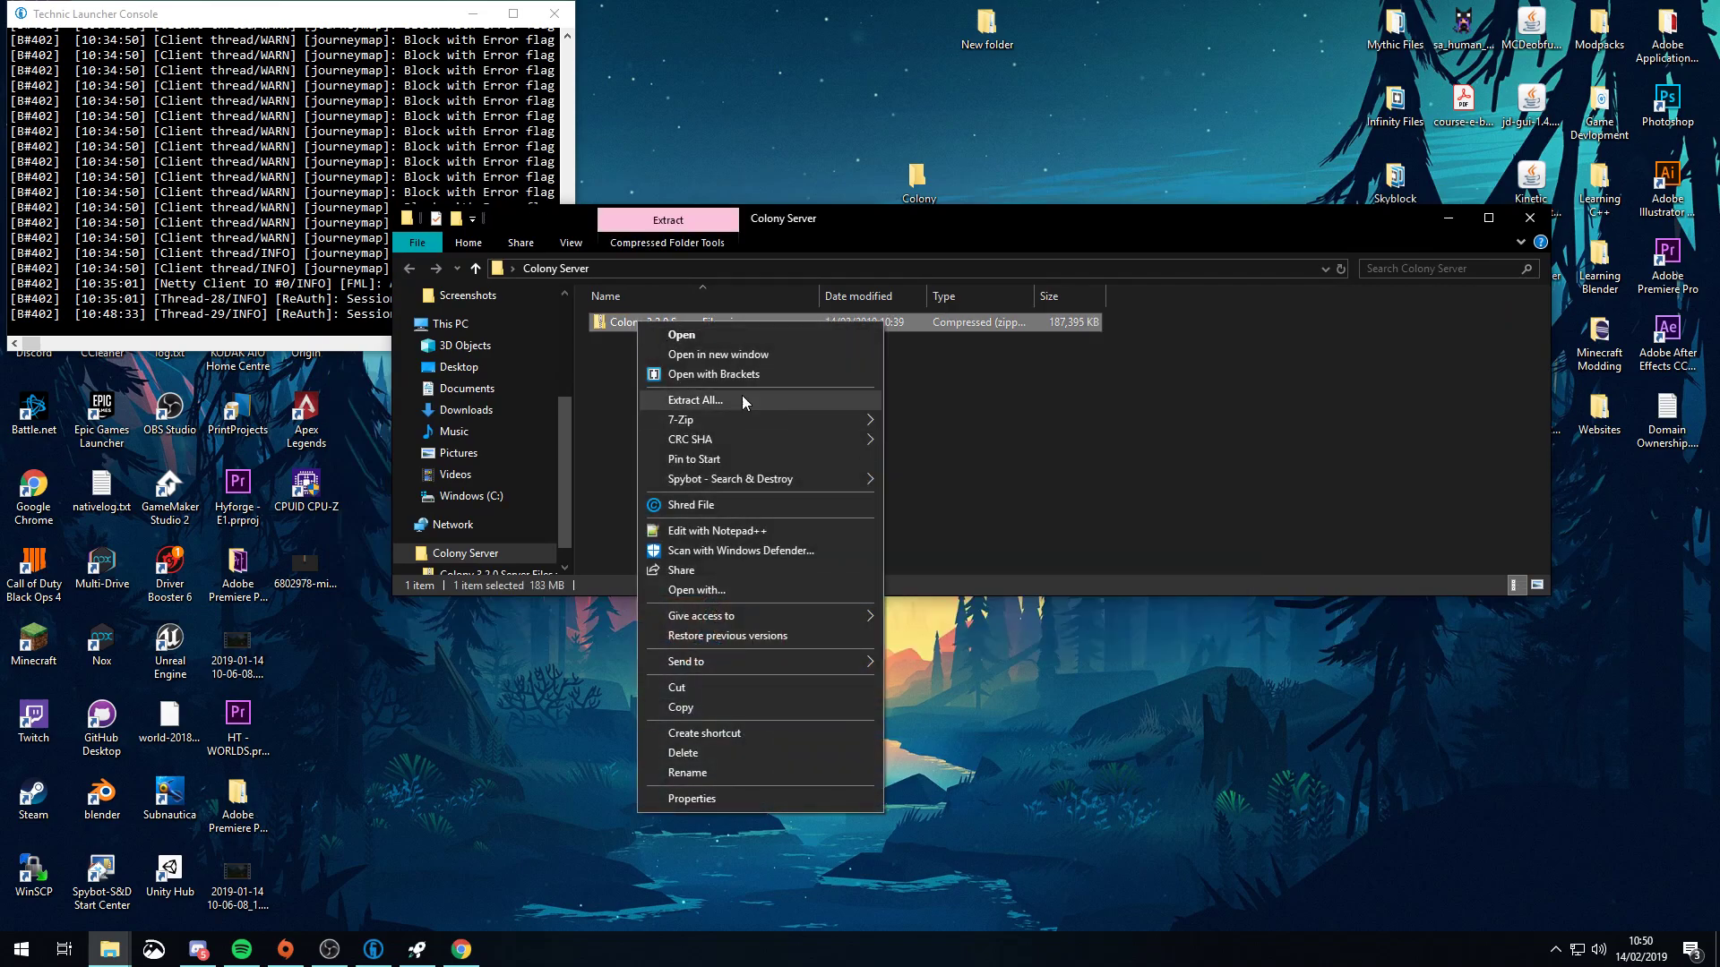
mouse_move(686, 414)
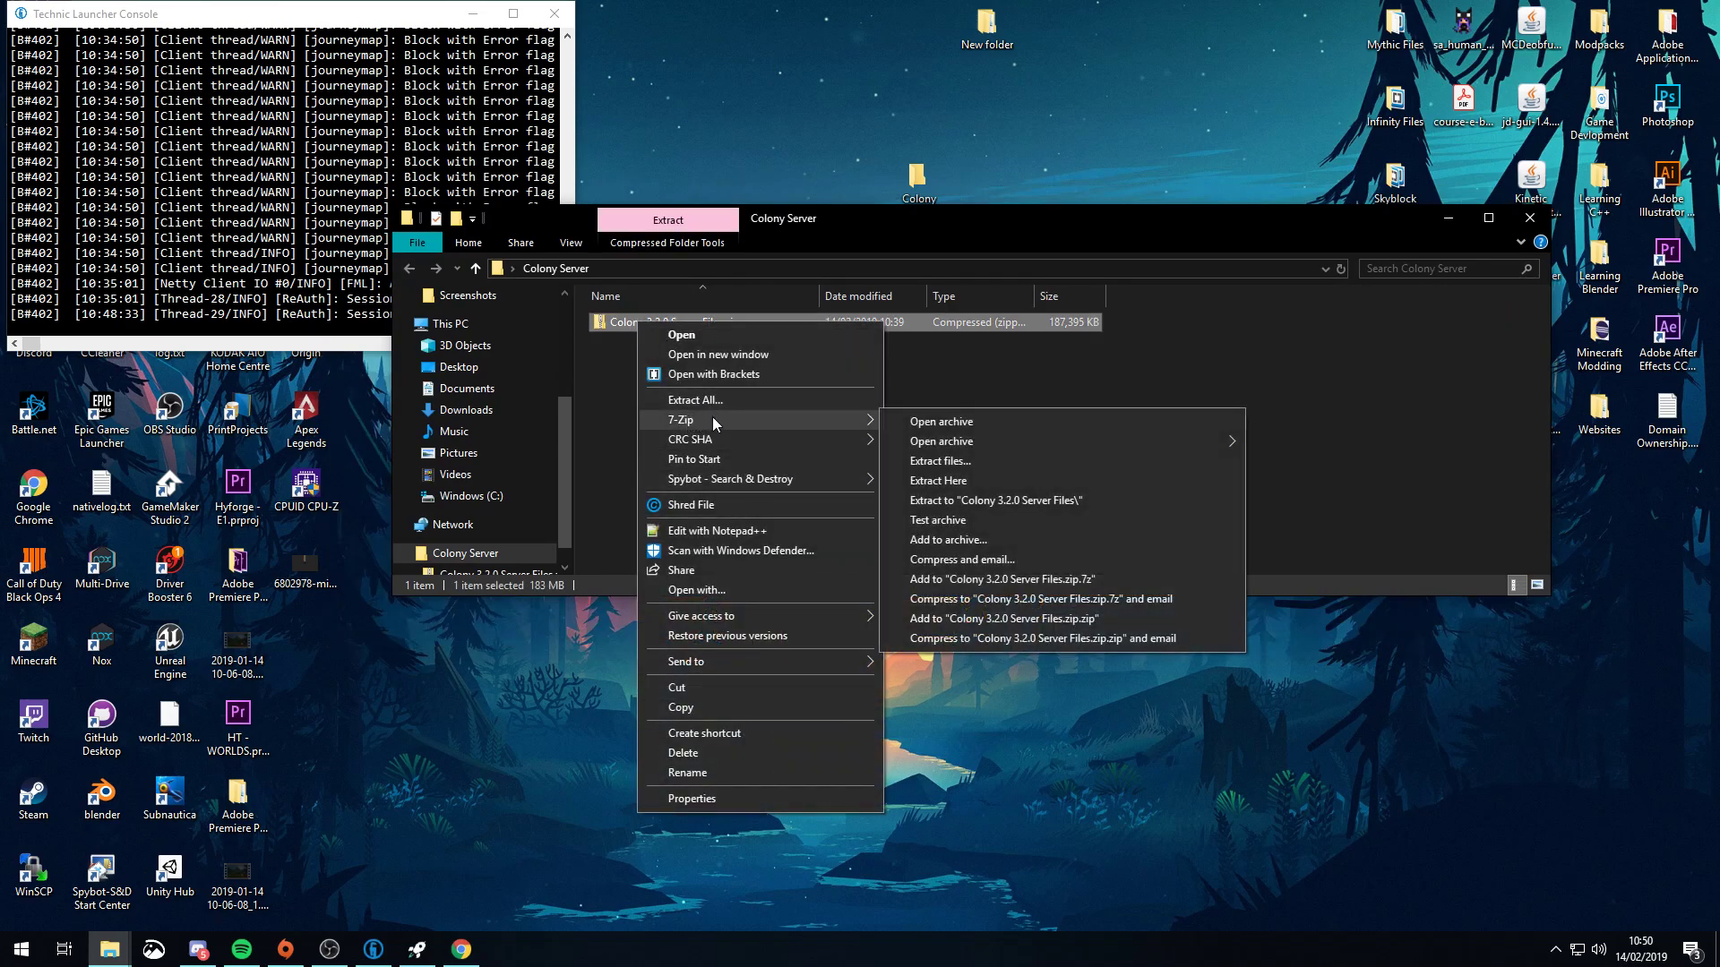
click(937, 480)
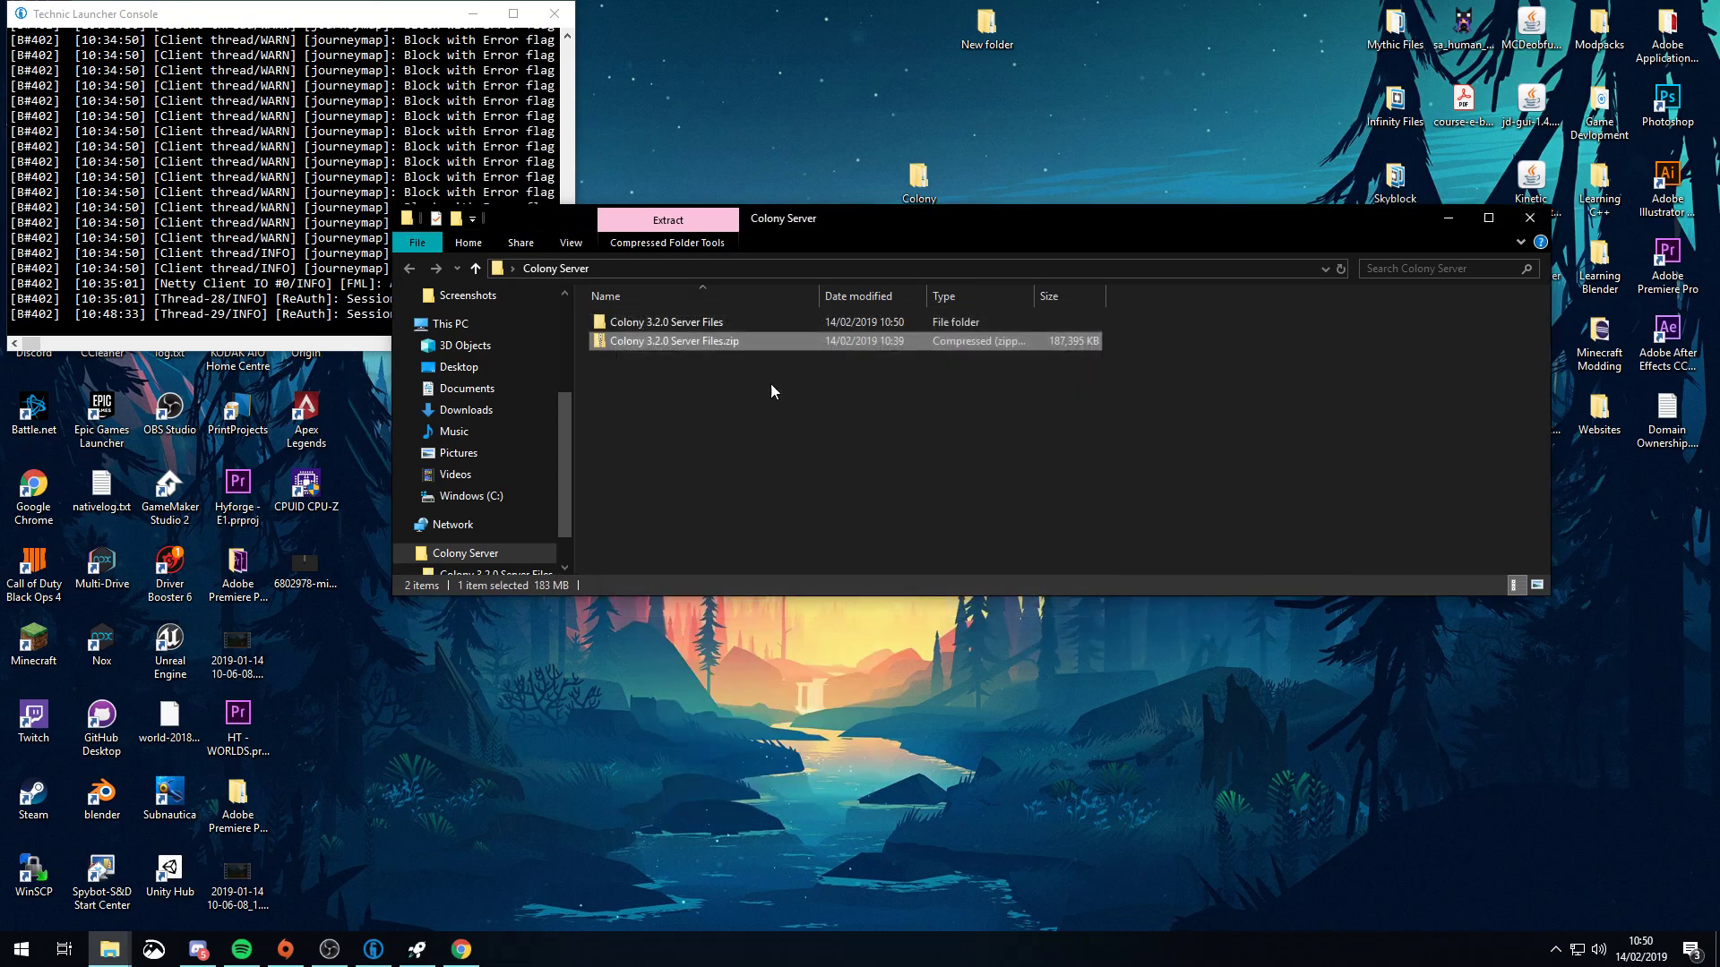
key(Up)
key(Return)
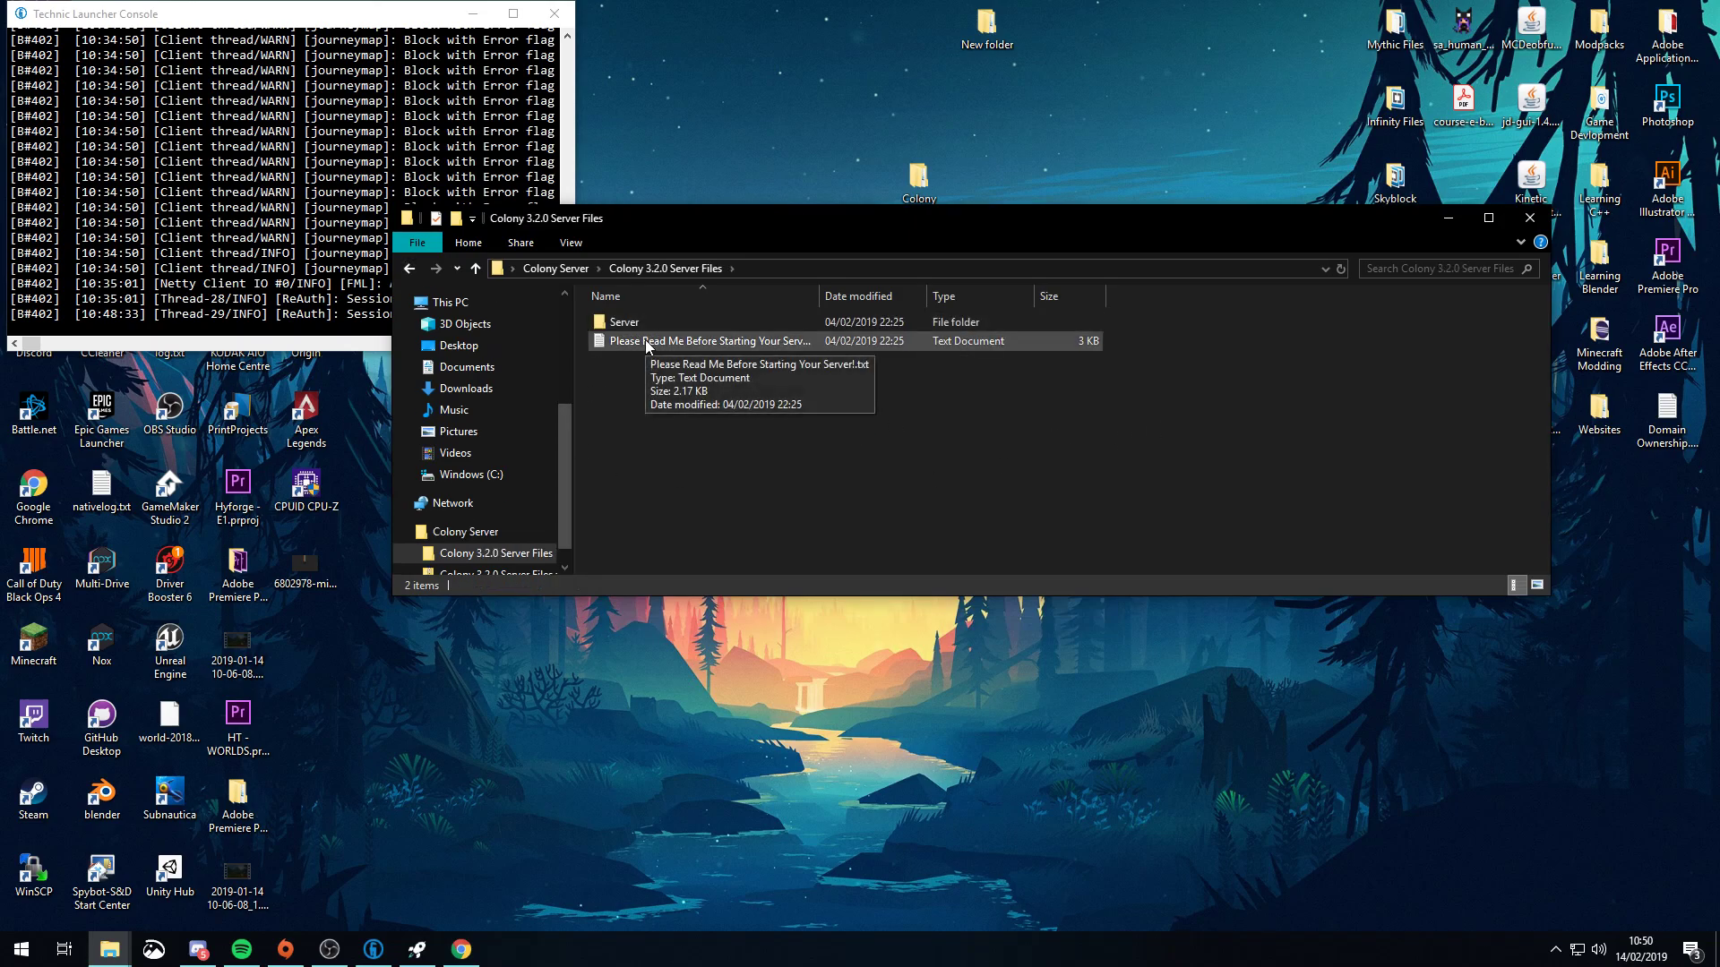
Open the server readme in Notepad and read the start-up and RAM instructions.
double_click(645, 340)
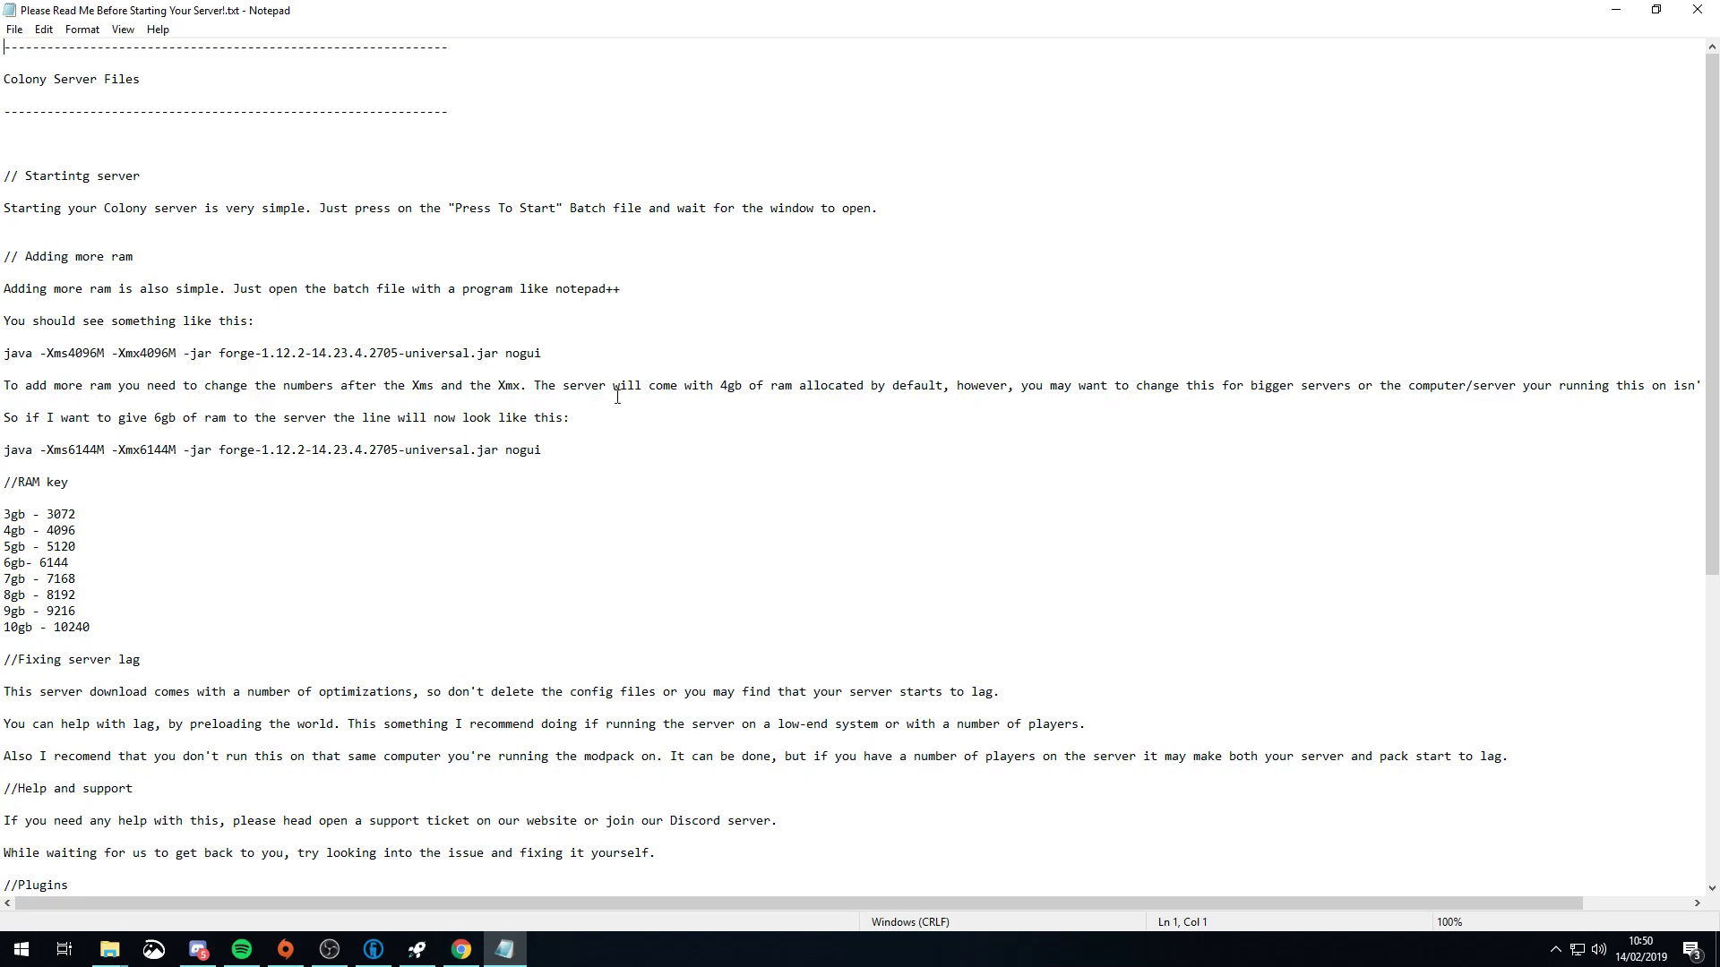
click(10, 290)
scroll(792, 276, down, 3)
scroll(700, 543, down, 3)
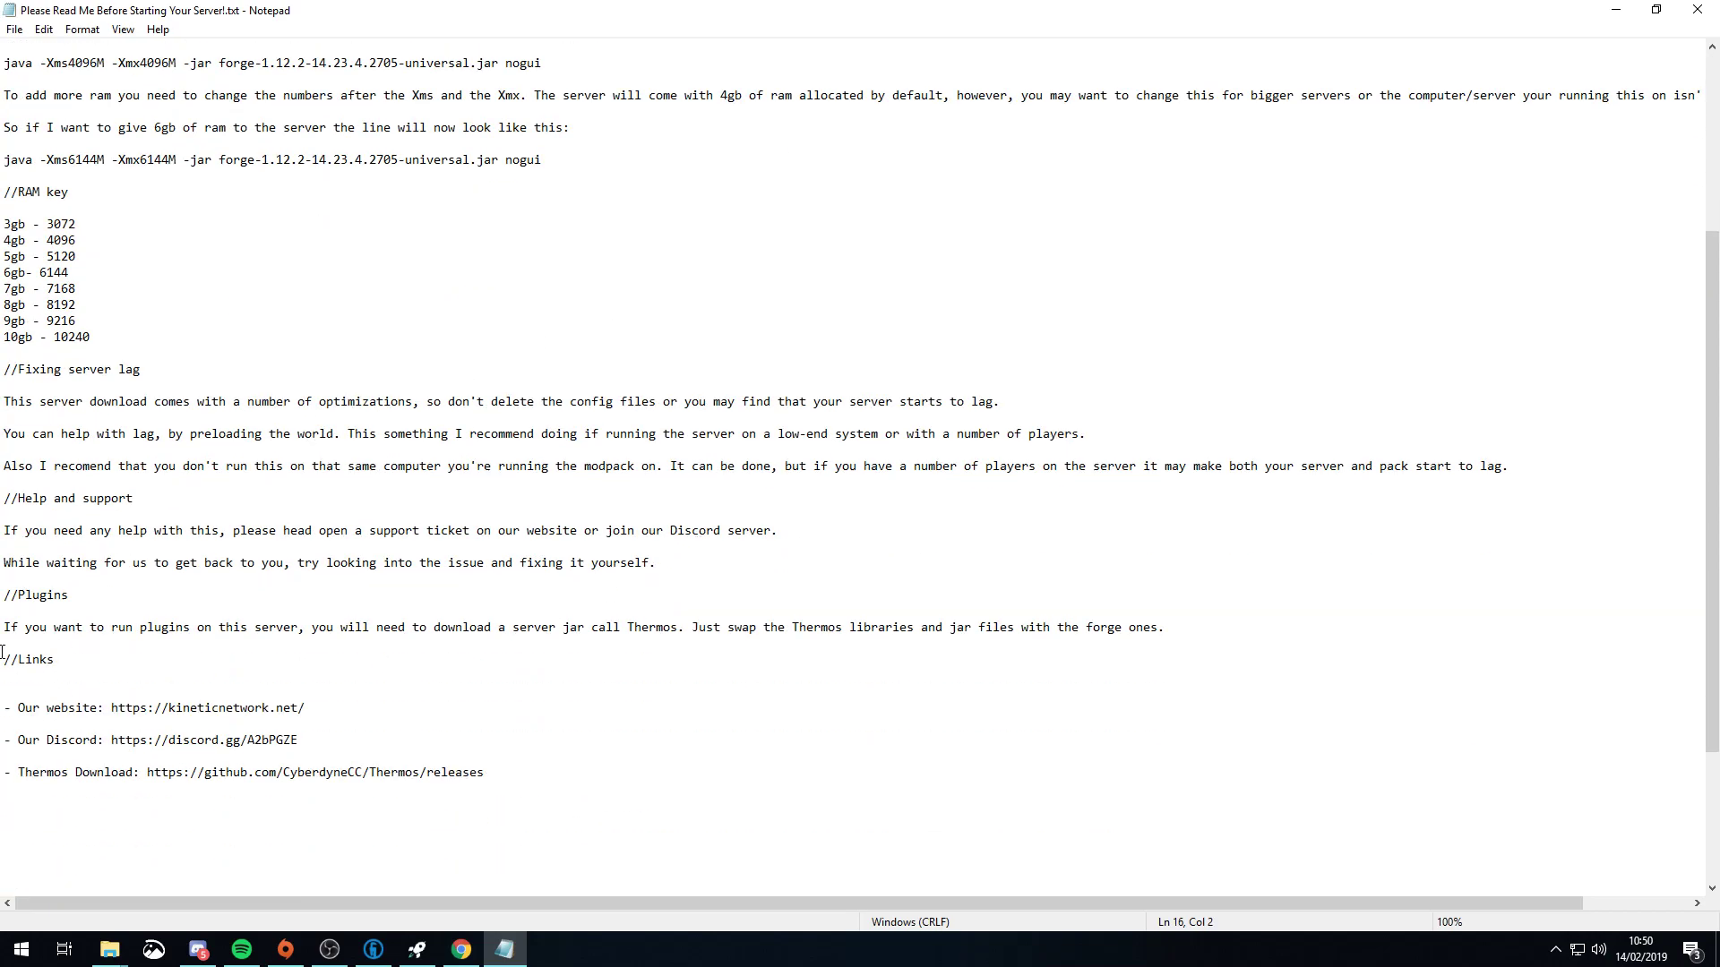
key(super+Down)
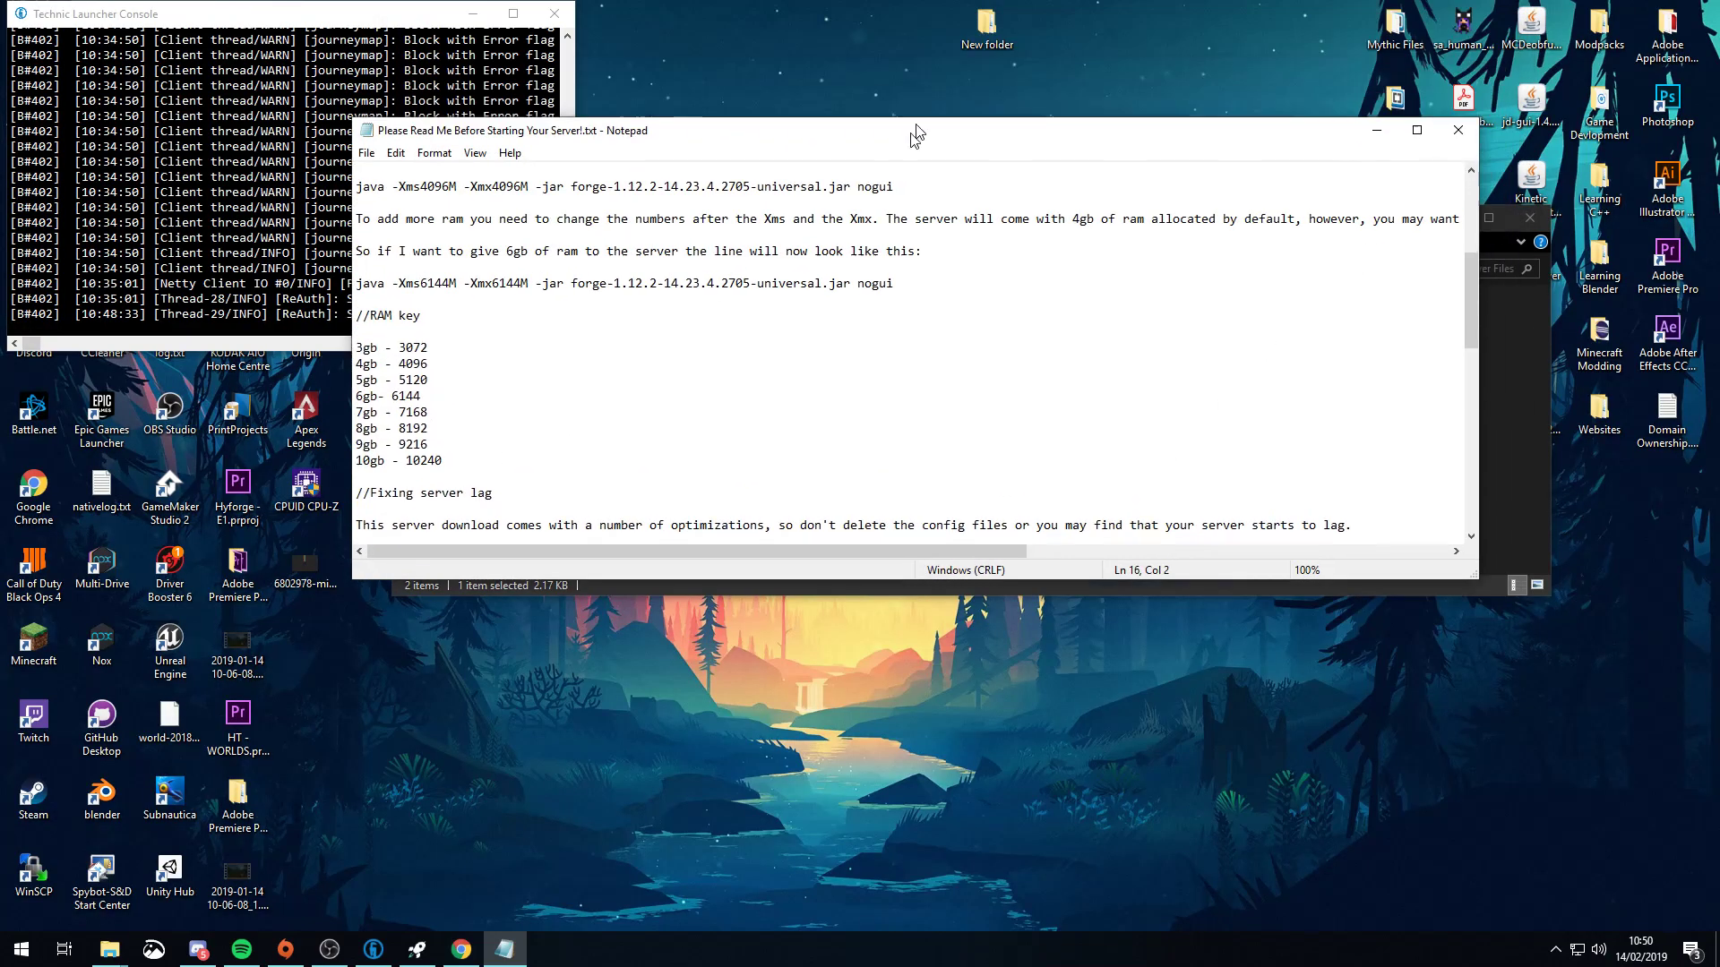
scroll(1062, 453, down, 12)
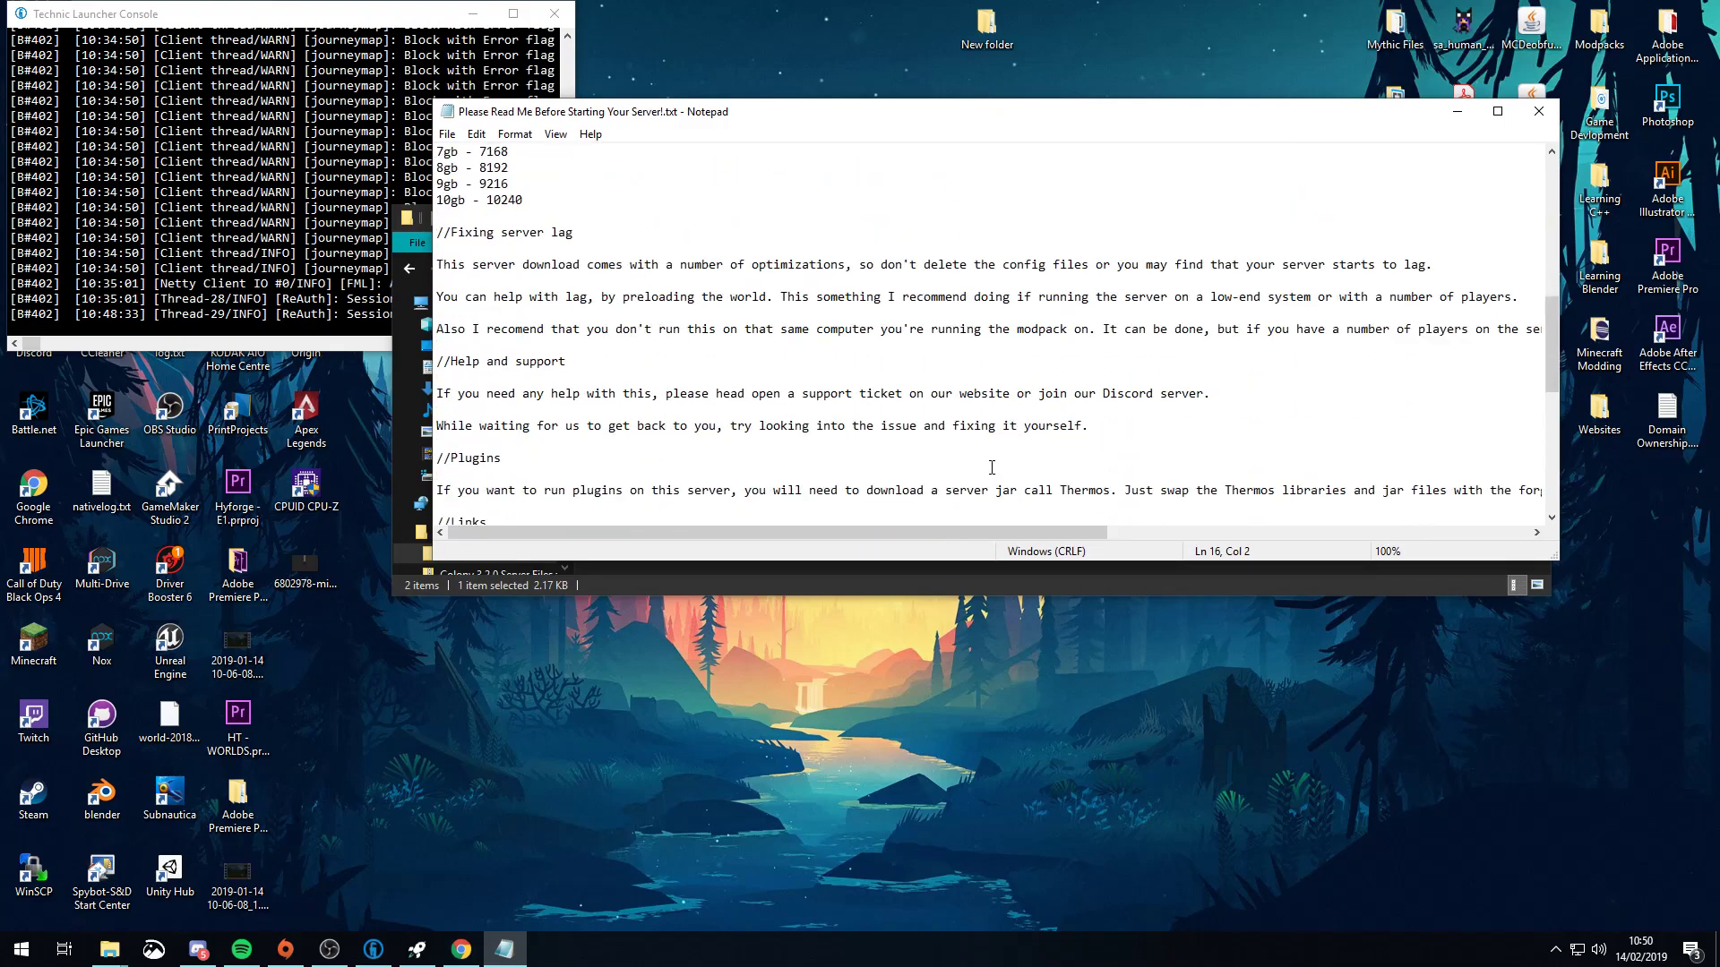
scroll(1041, 436, up, 11)
scroll(1043, 442, up, 5)
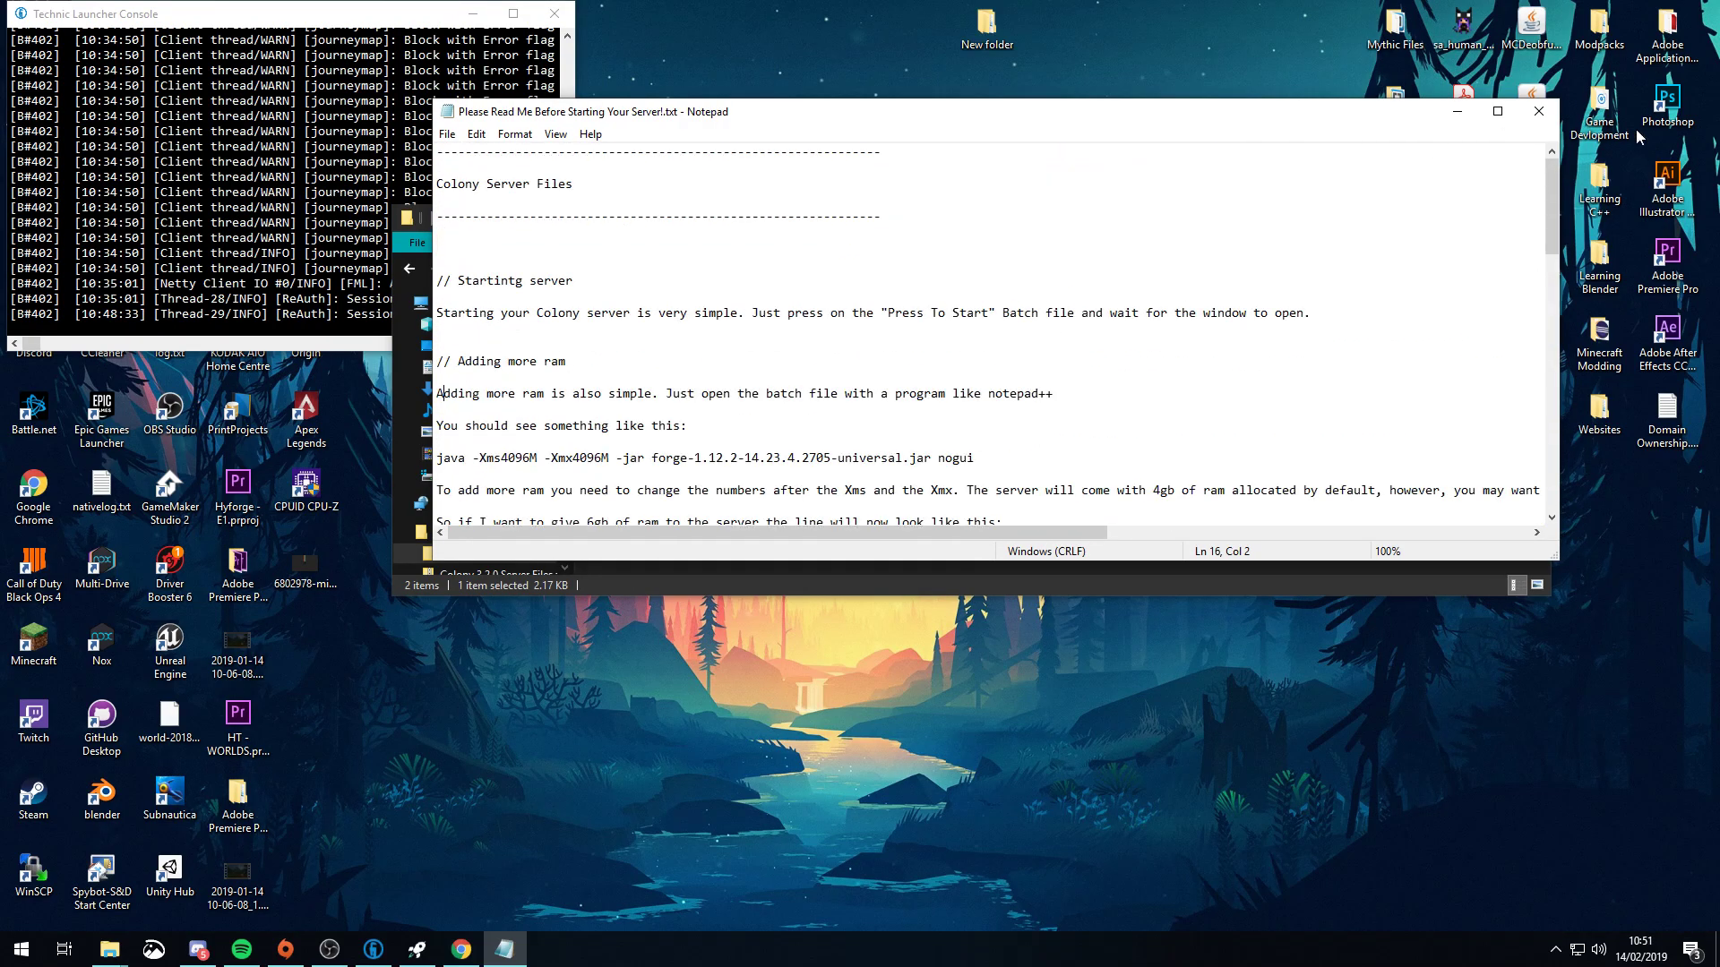
Open the Server folder and maximize its window.
drag(1237, 116, 1108, 527)
click(733, 222)
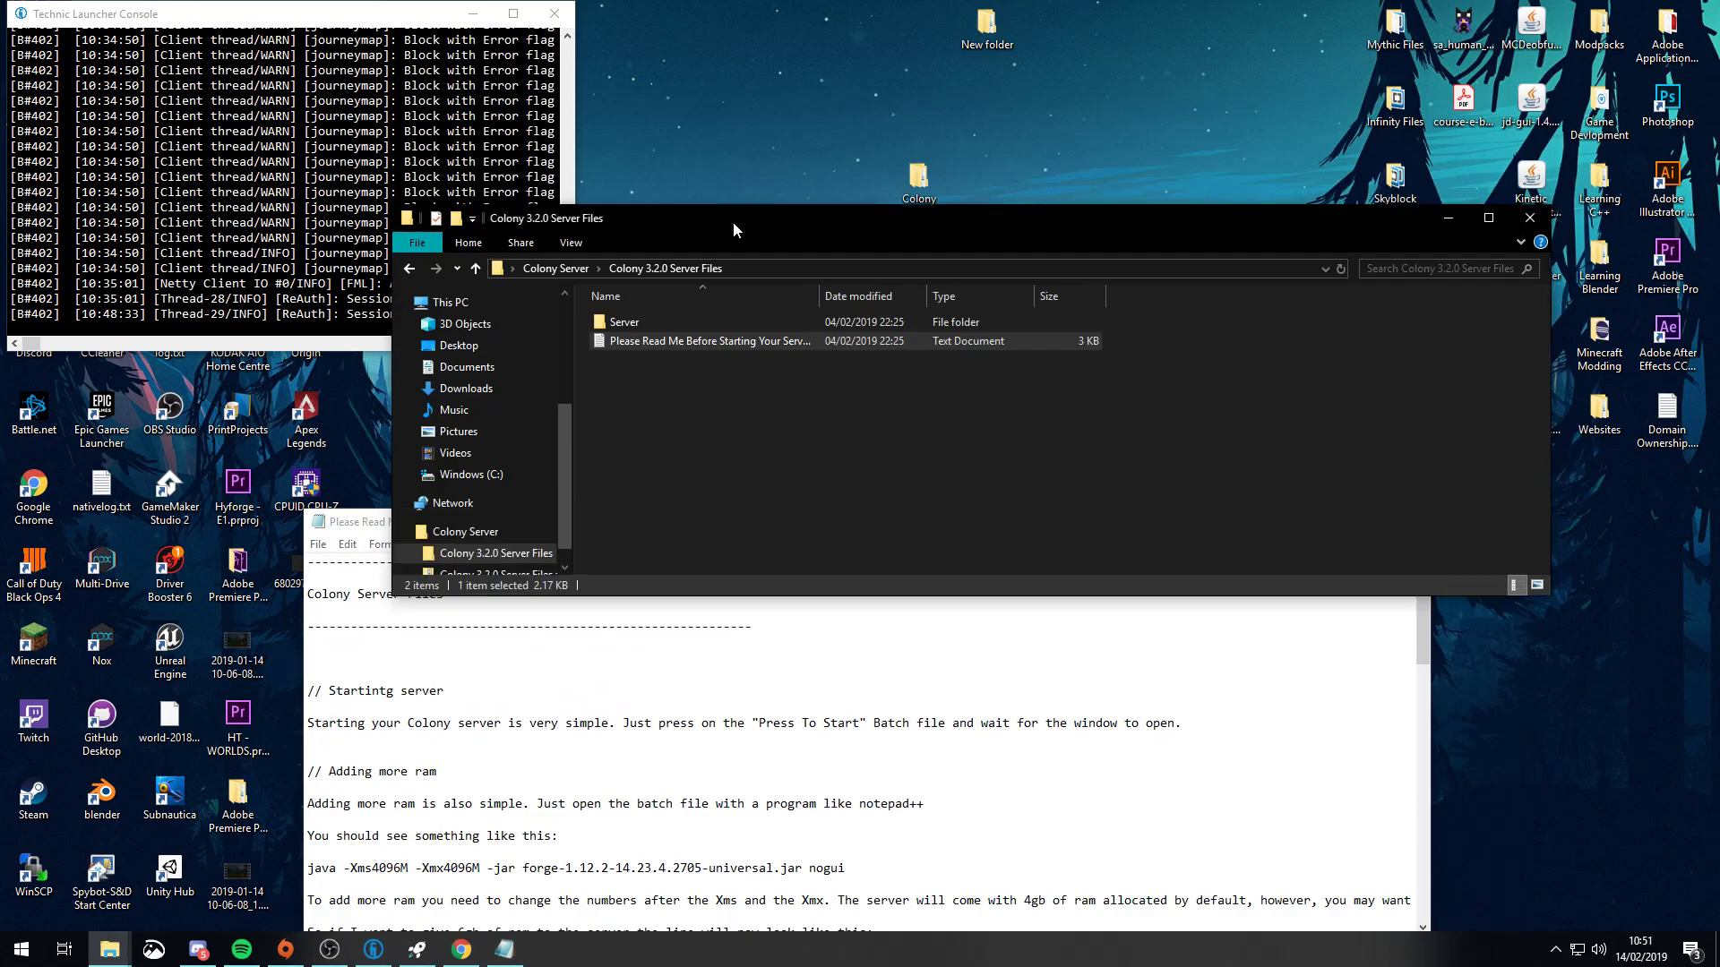
double_click(624, 321)
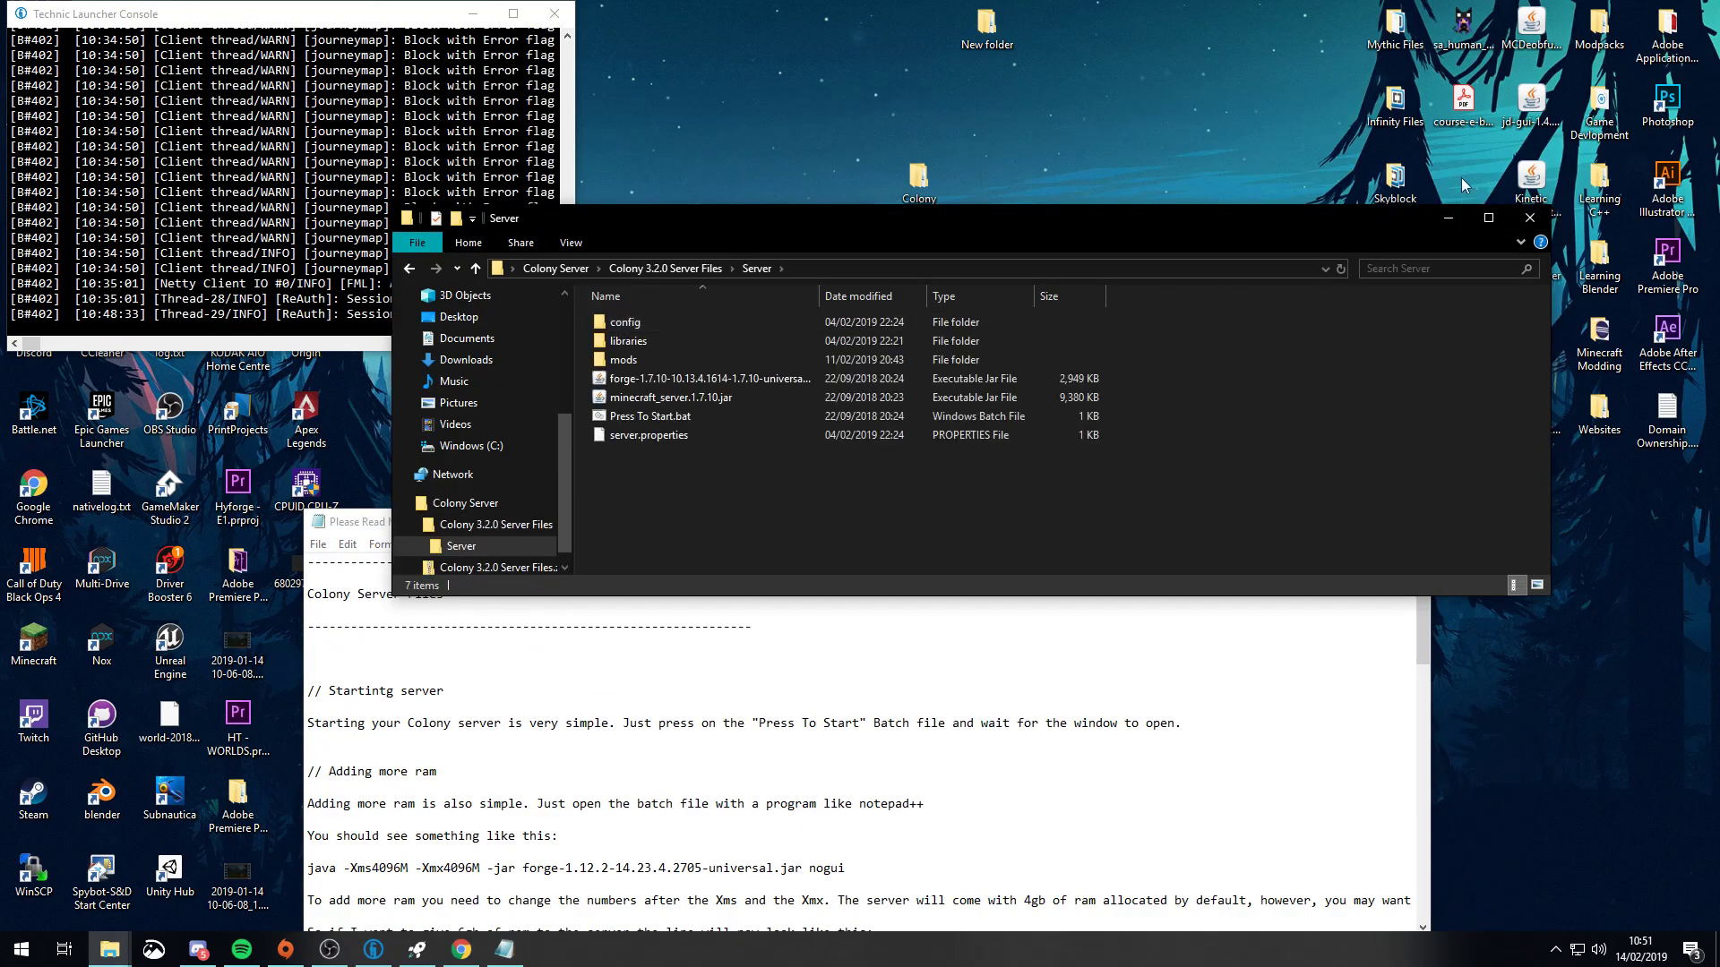
click(1485, 218)
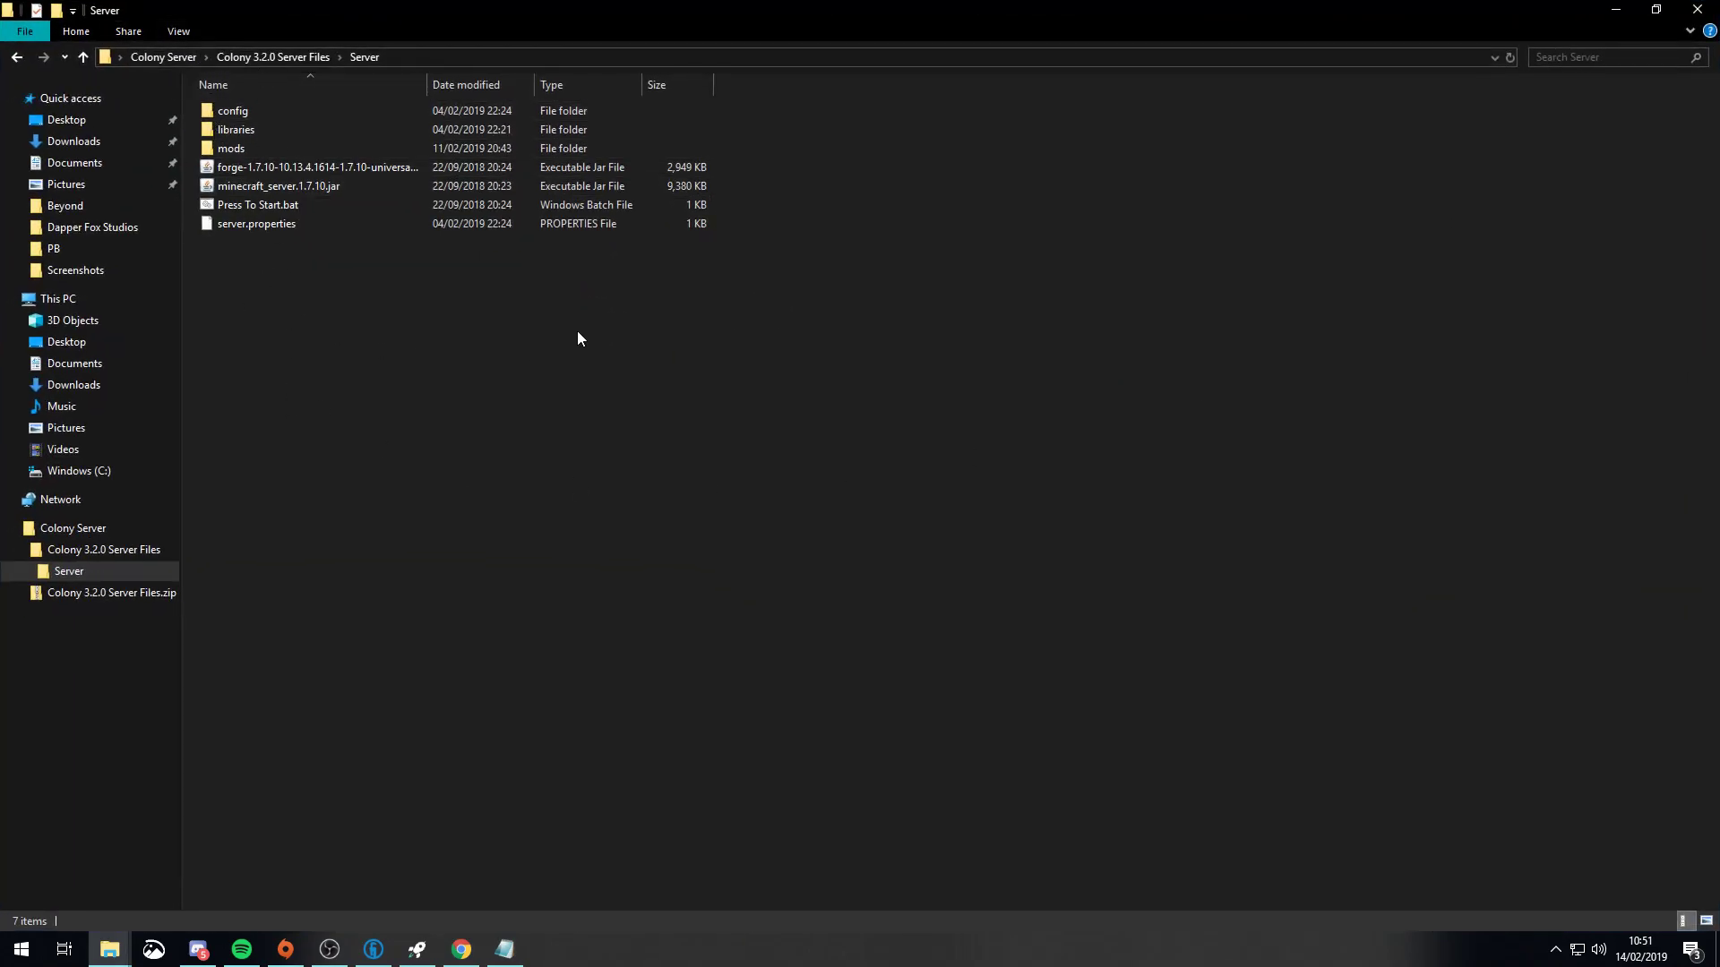
Run Press To Start.bat until it halts on the EULA, then close the console.
double_click(239, 207)
drag(531, 62, 869, 76)
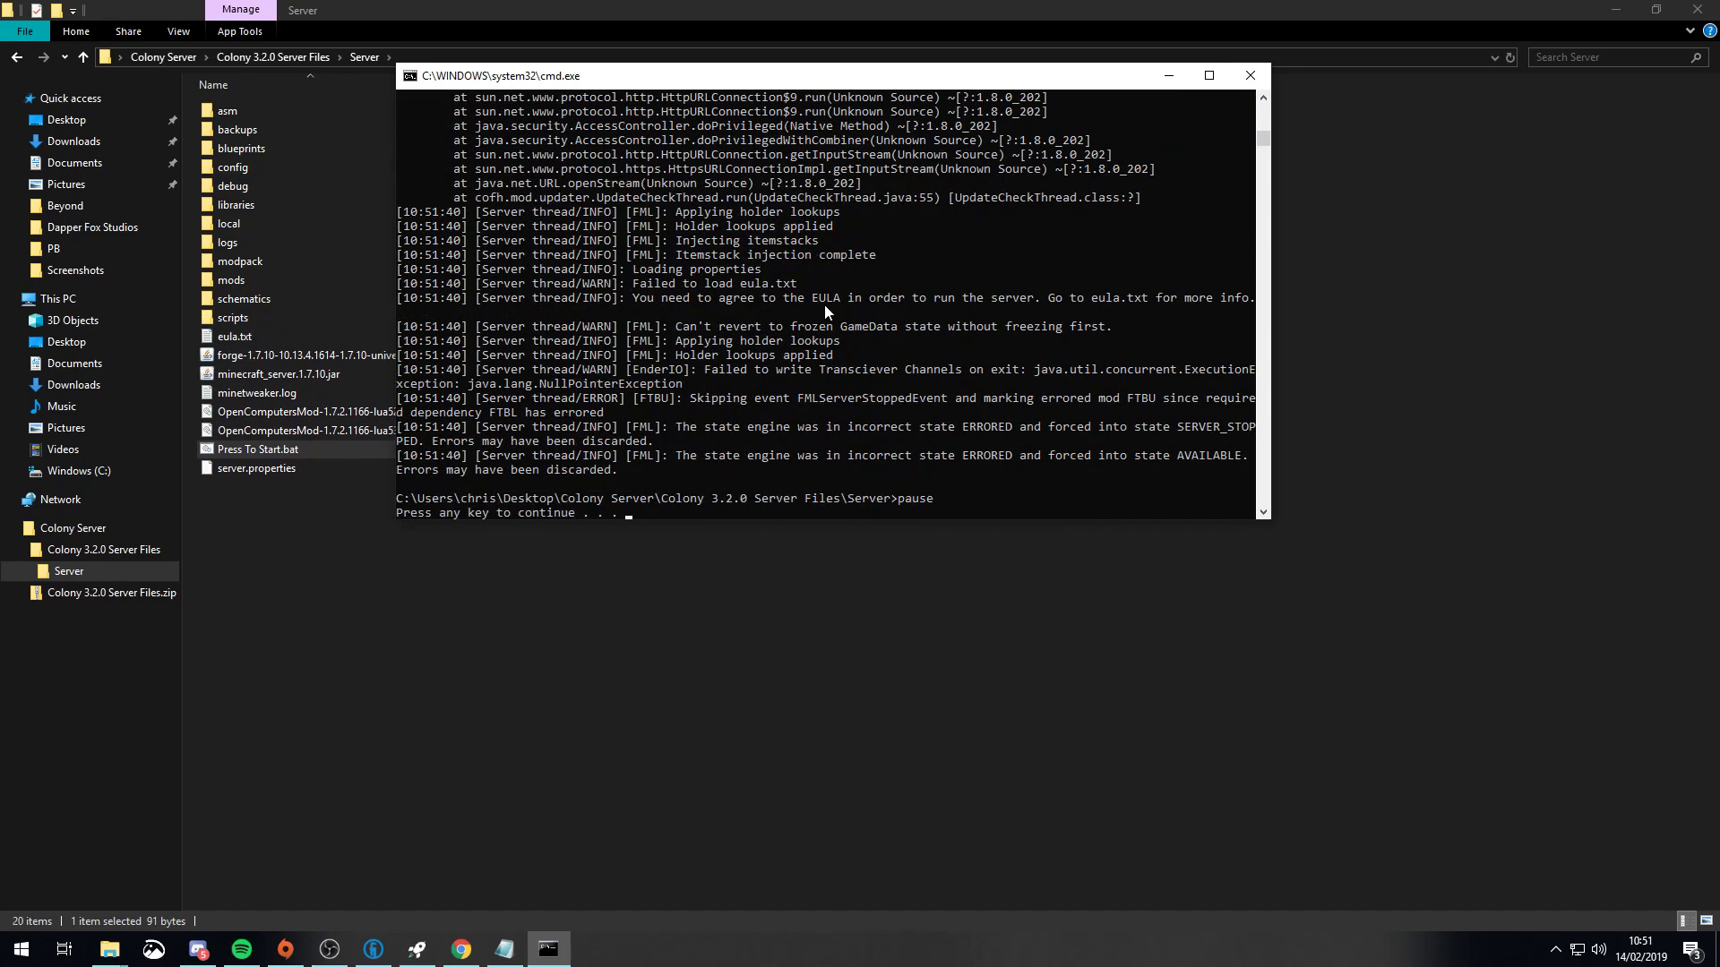
key(Return)
Change eula.txt to eula=true in Notepad++, save it, and close the editor.
click(209, 336)
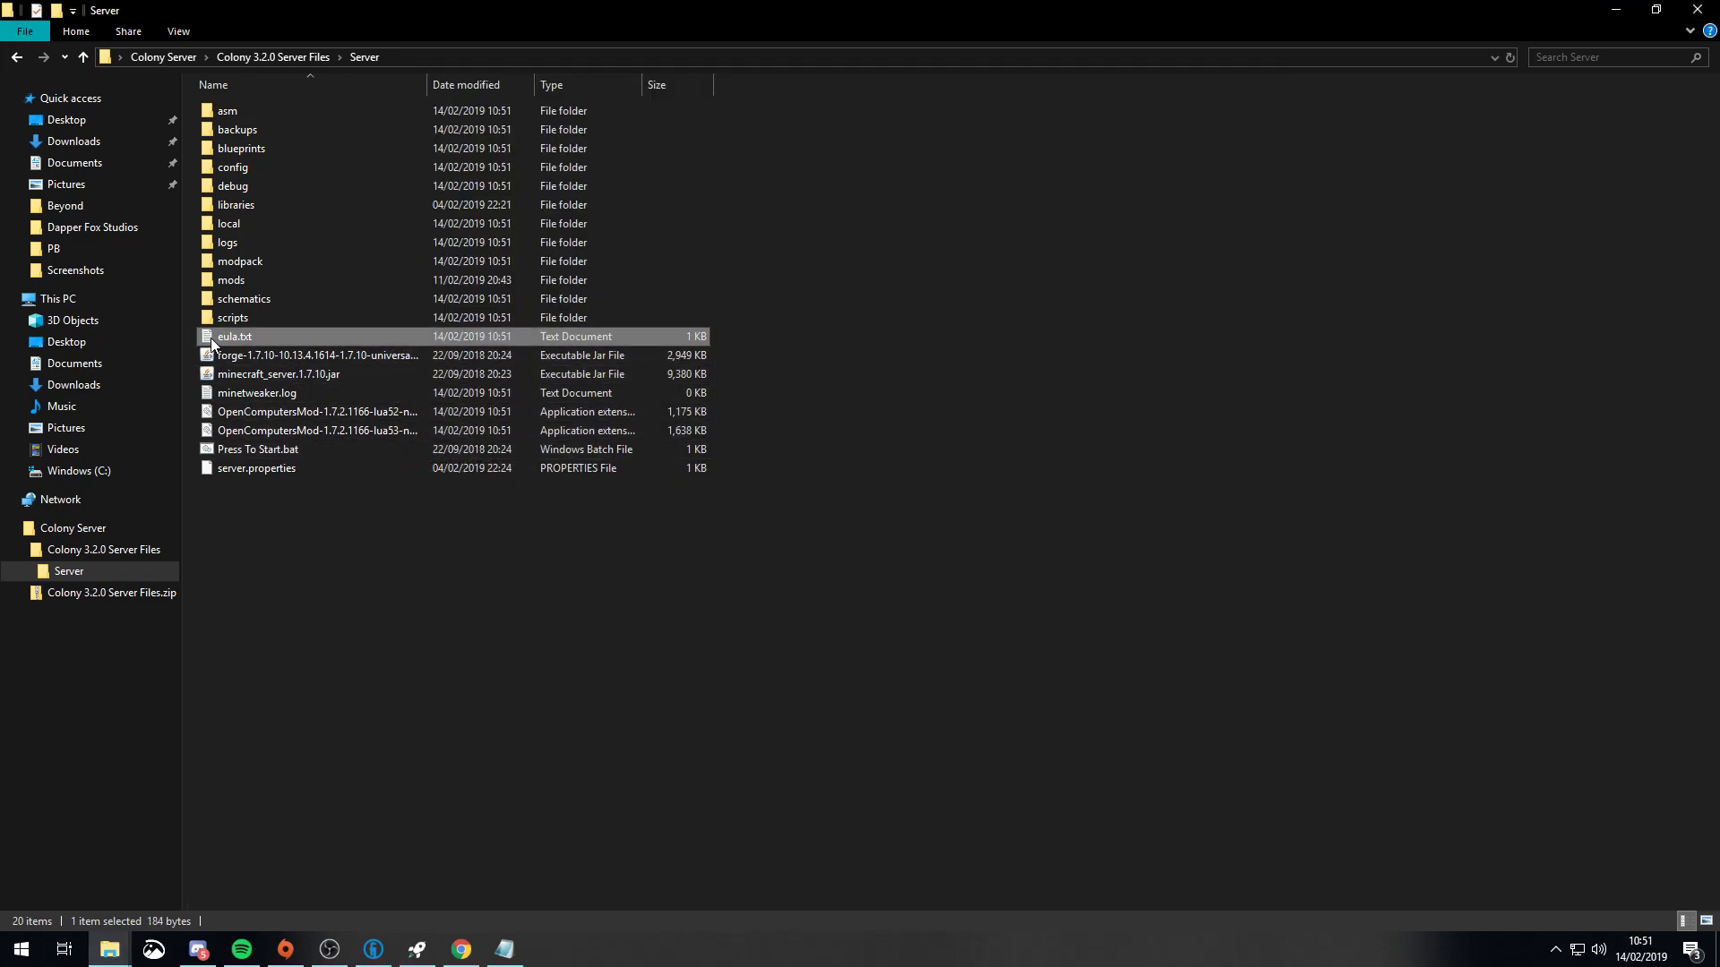
right_click(210, 337)
click(276, 501)
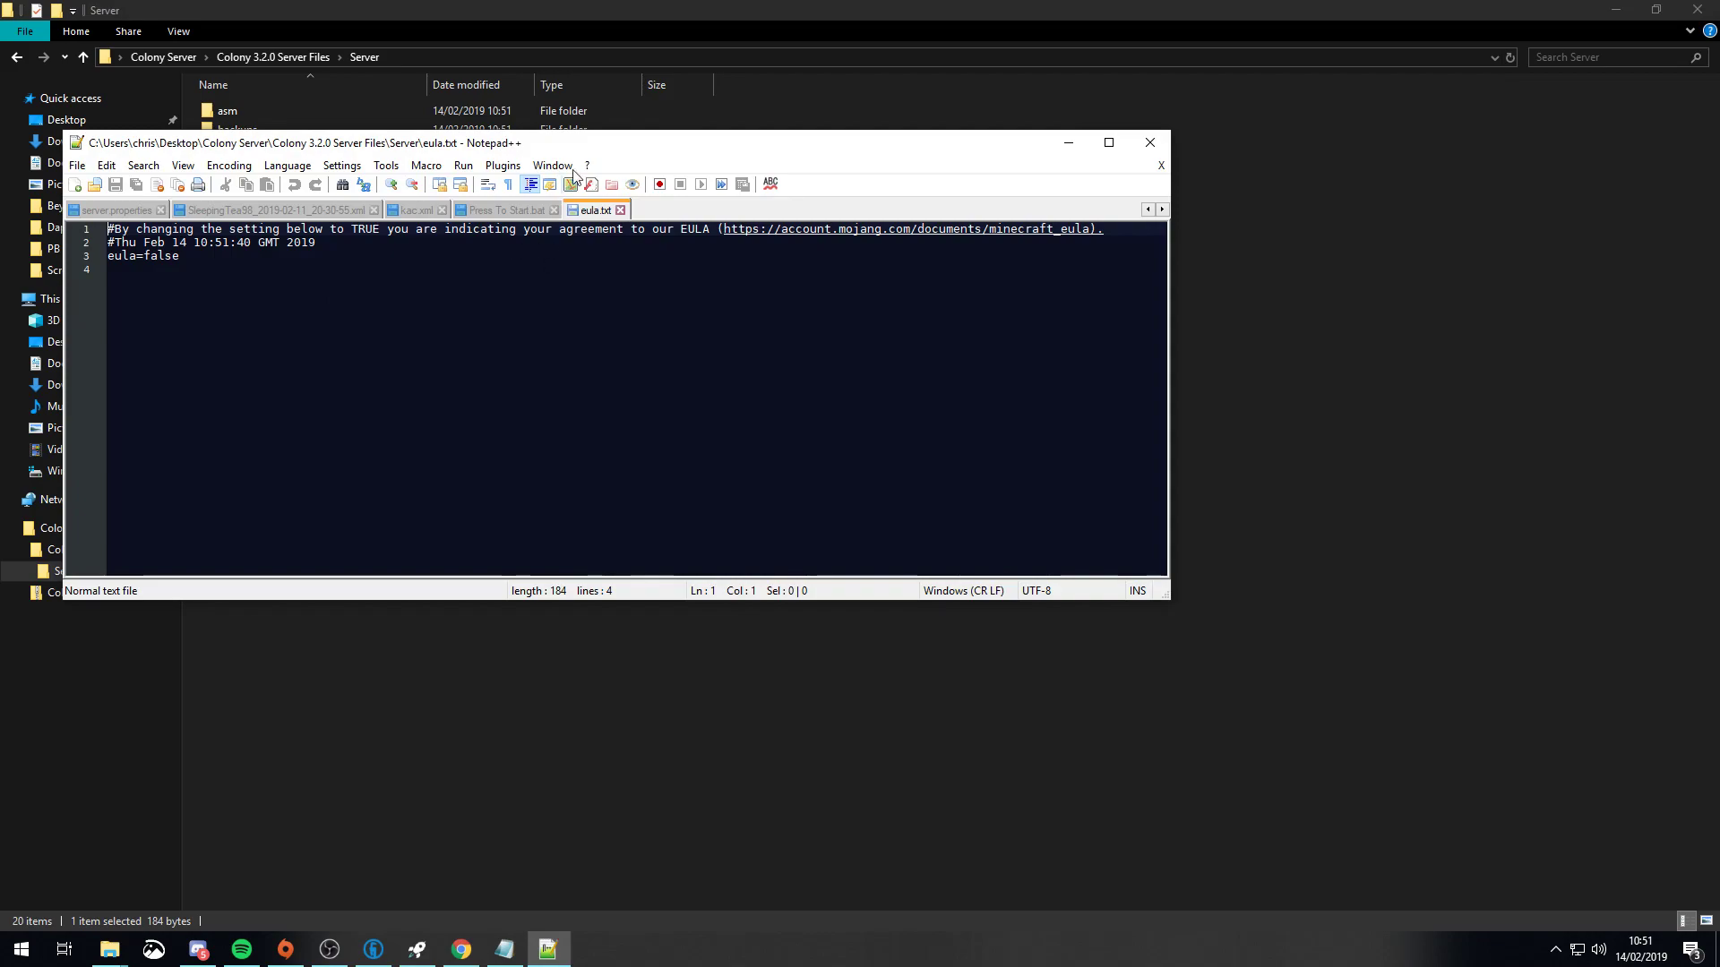
drag(559, 139, 876, 178)
drag(498, 288, 456, 287)
text(true)
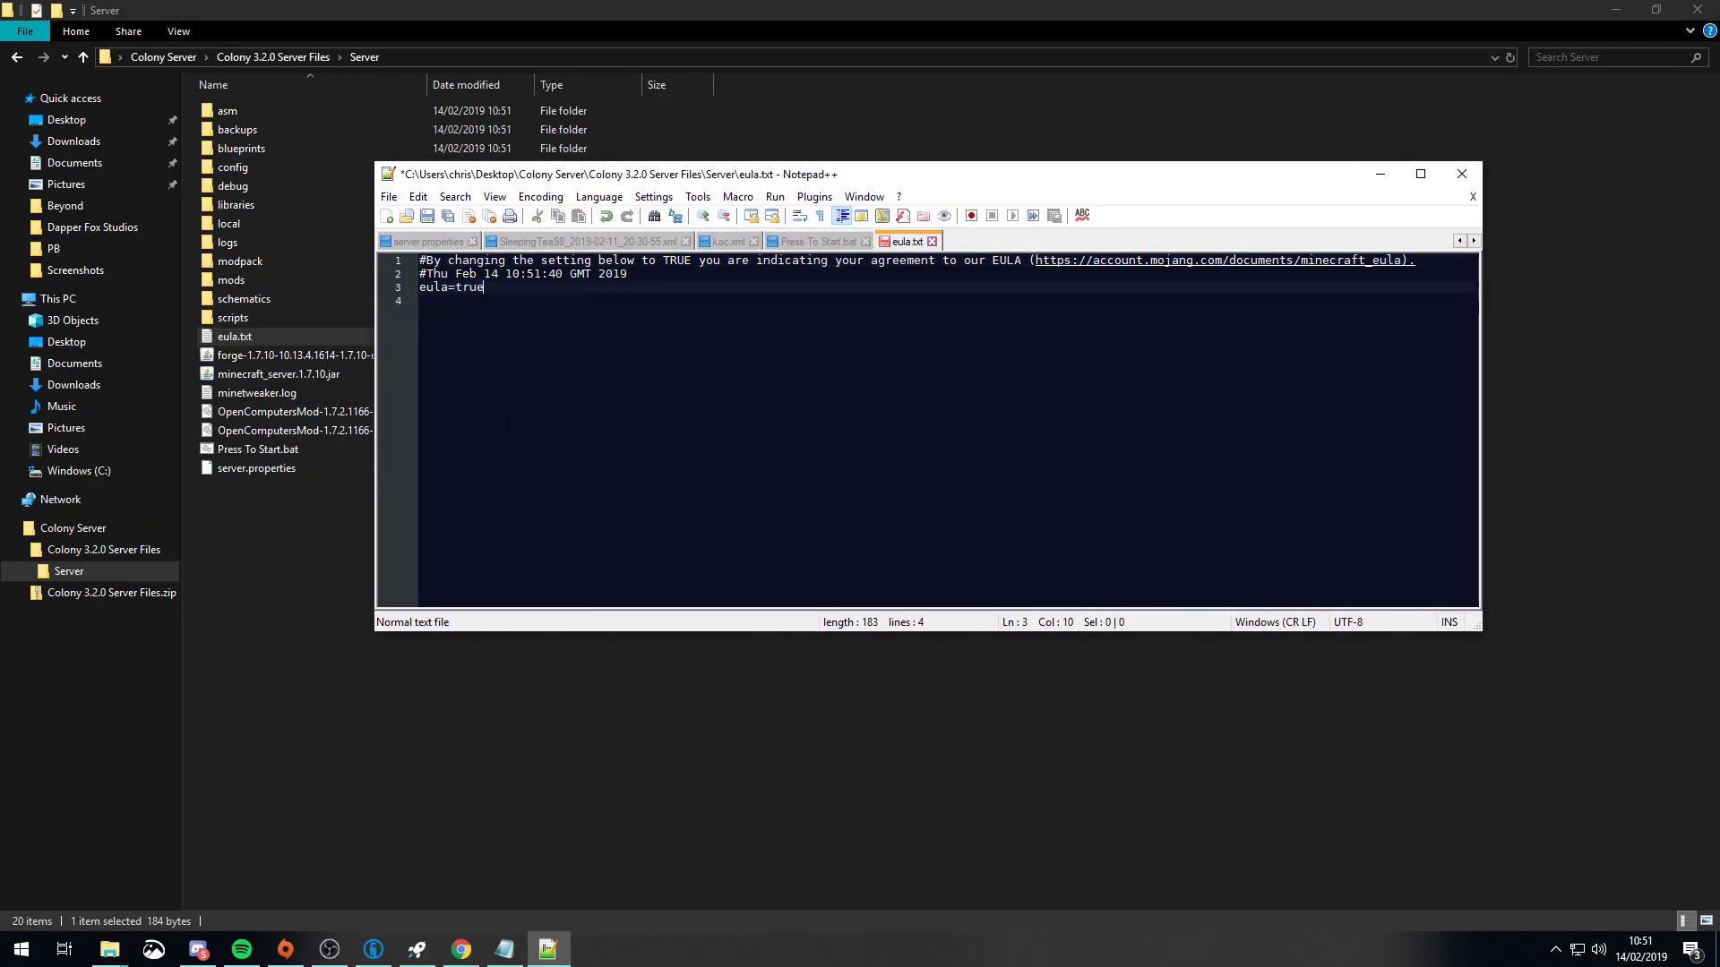
click(427, 216)
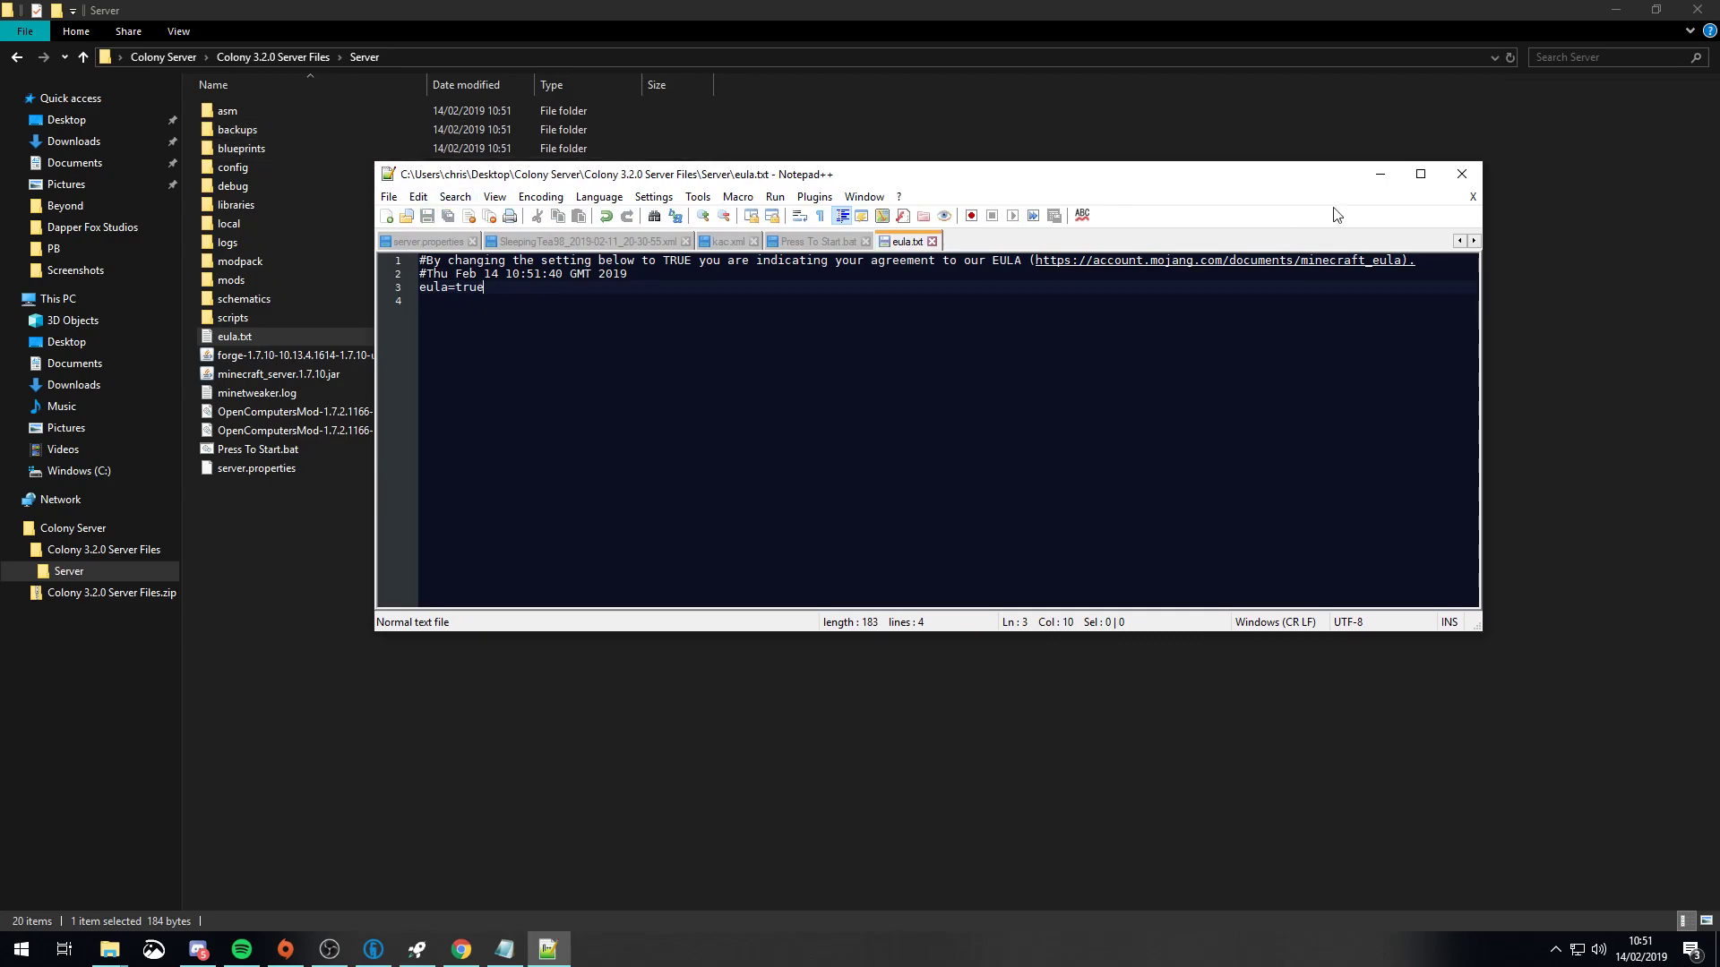
click(1461, 173)
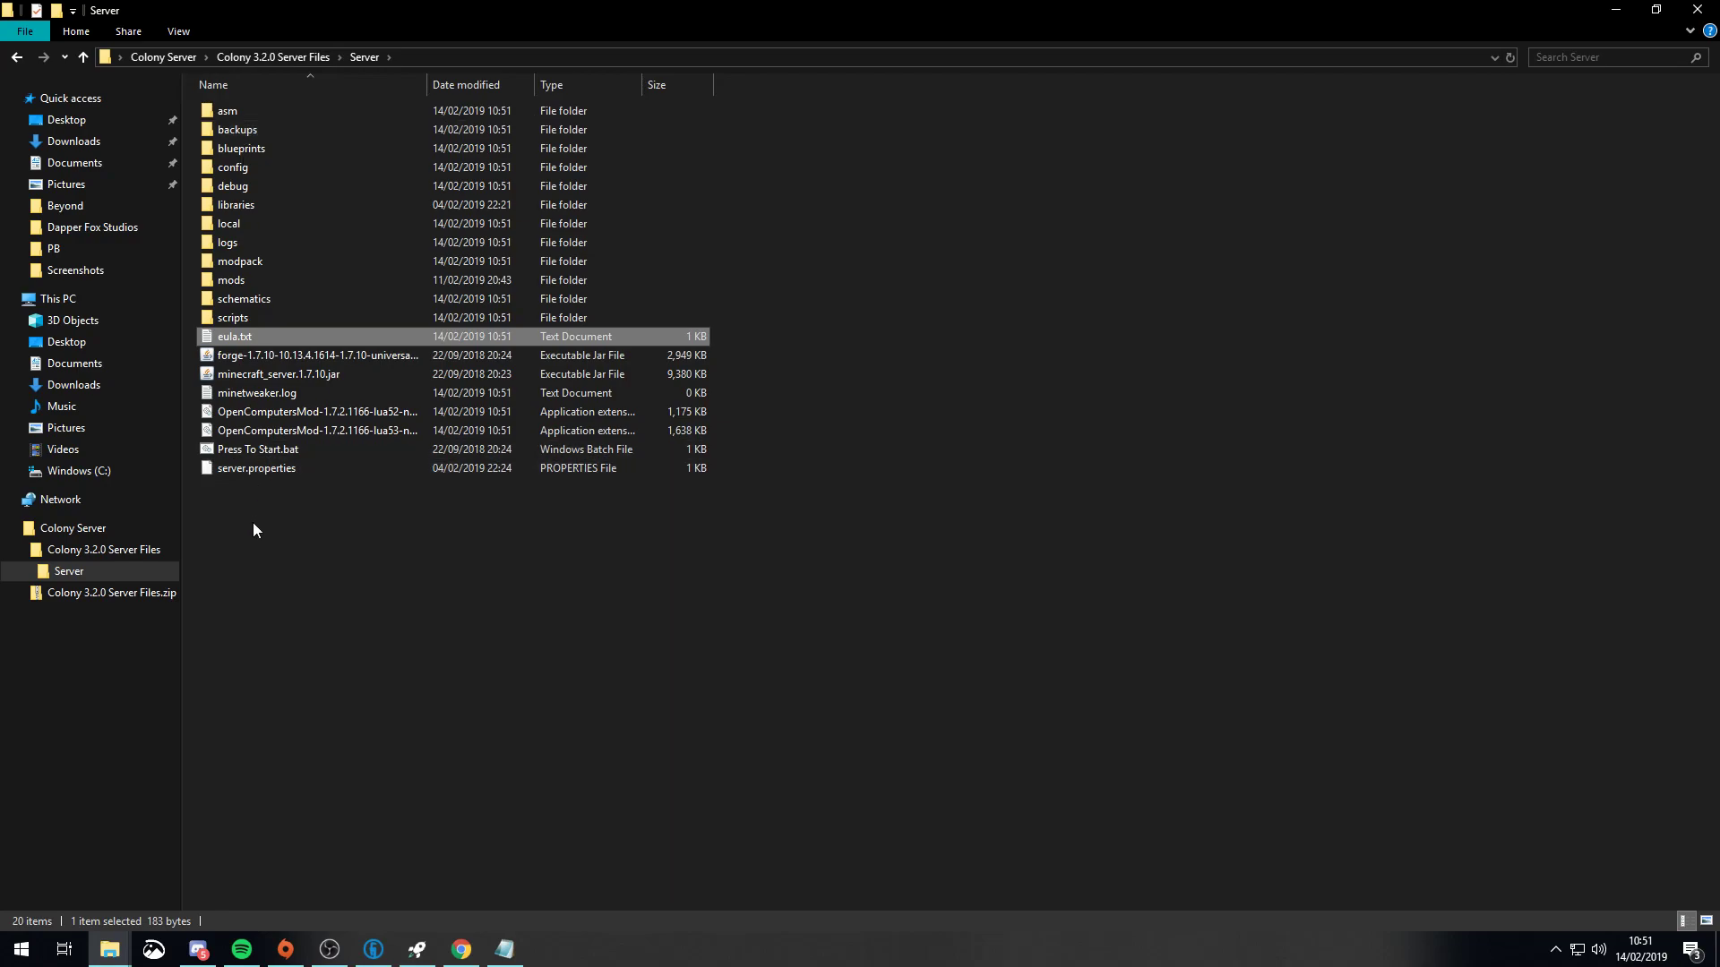
Relaunch the server with Press To Start.bat.
double_click(257, 449)
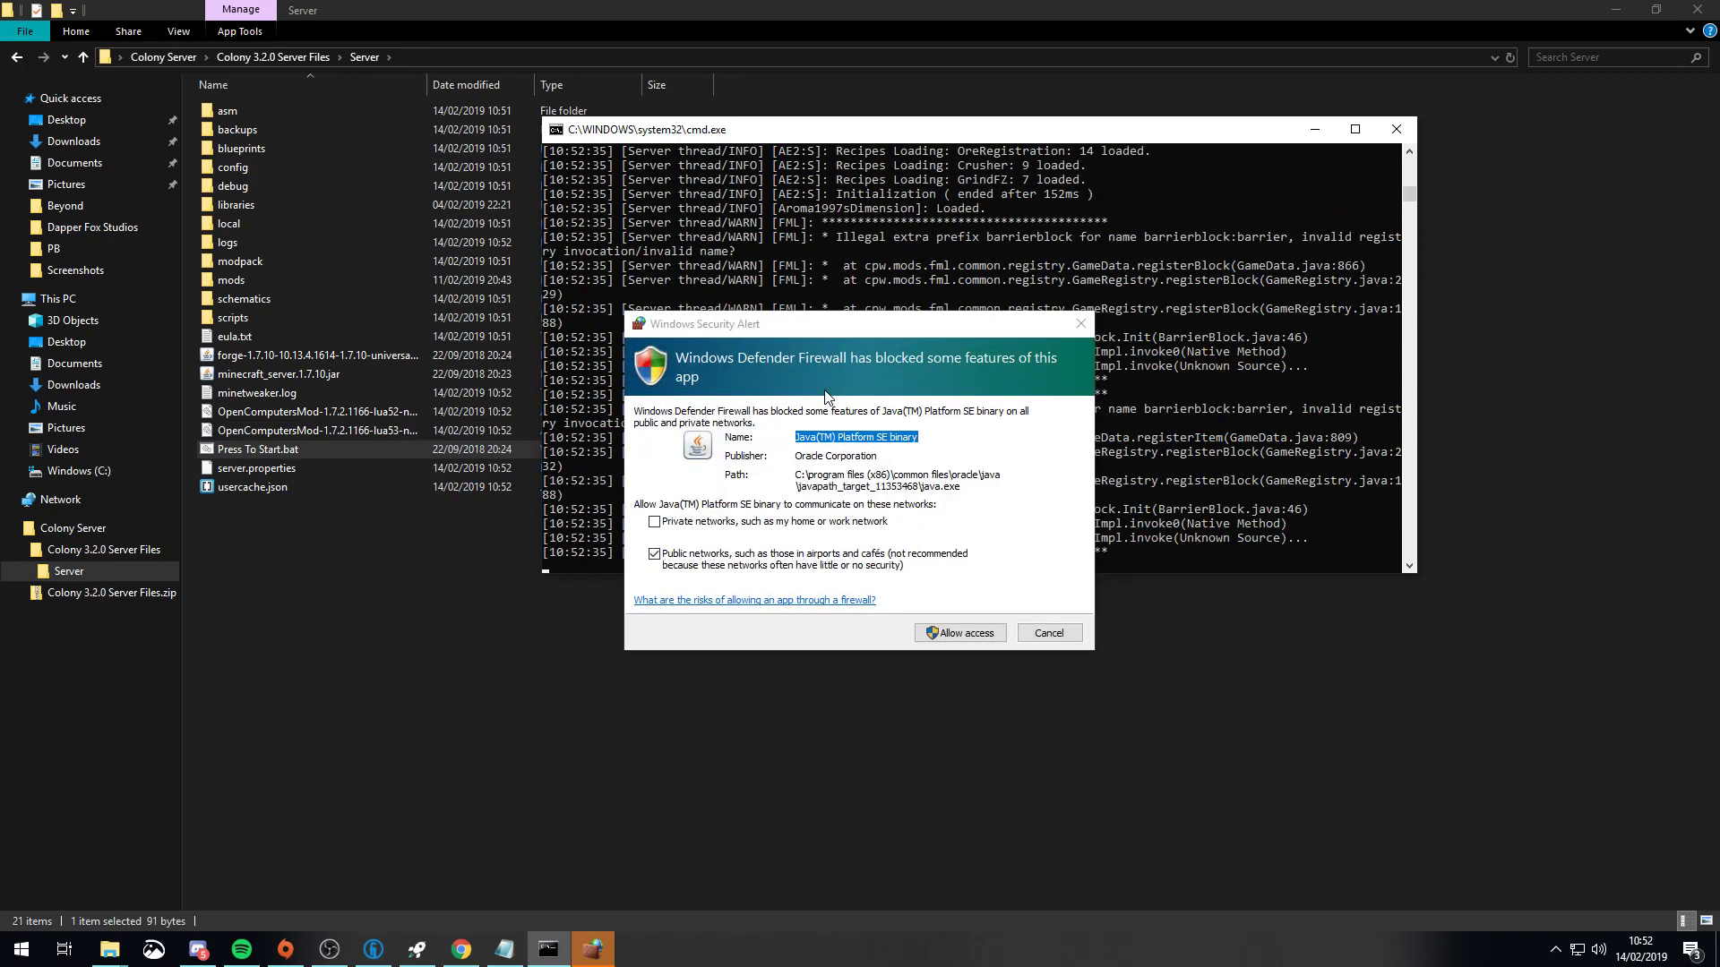
Allow Java through the firewall and set the server time to day with 'time set day'.
click(969, 634)
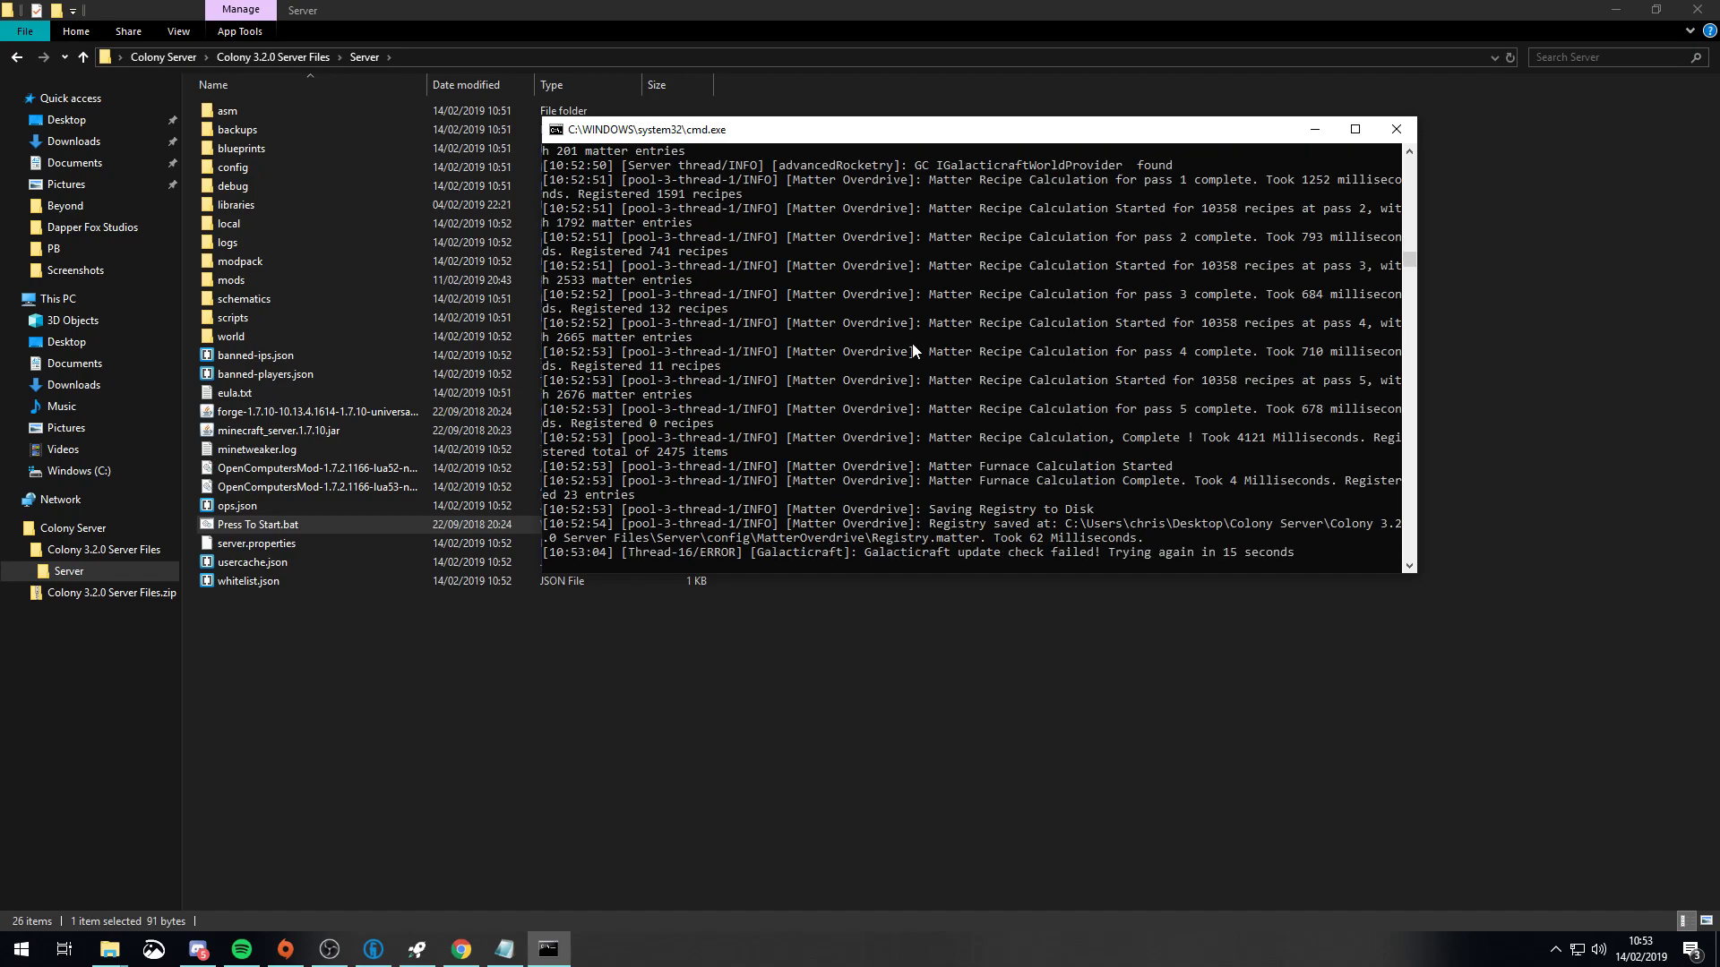
text(time set day)
key(Return)
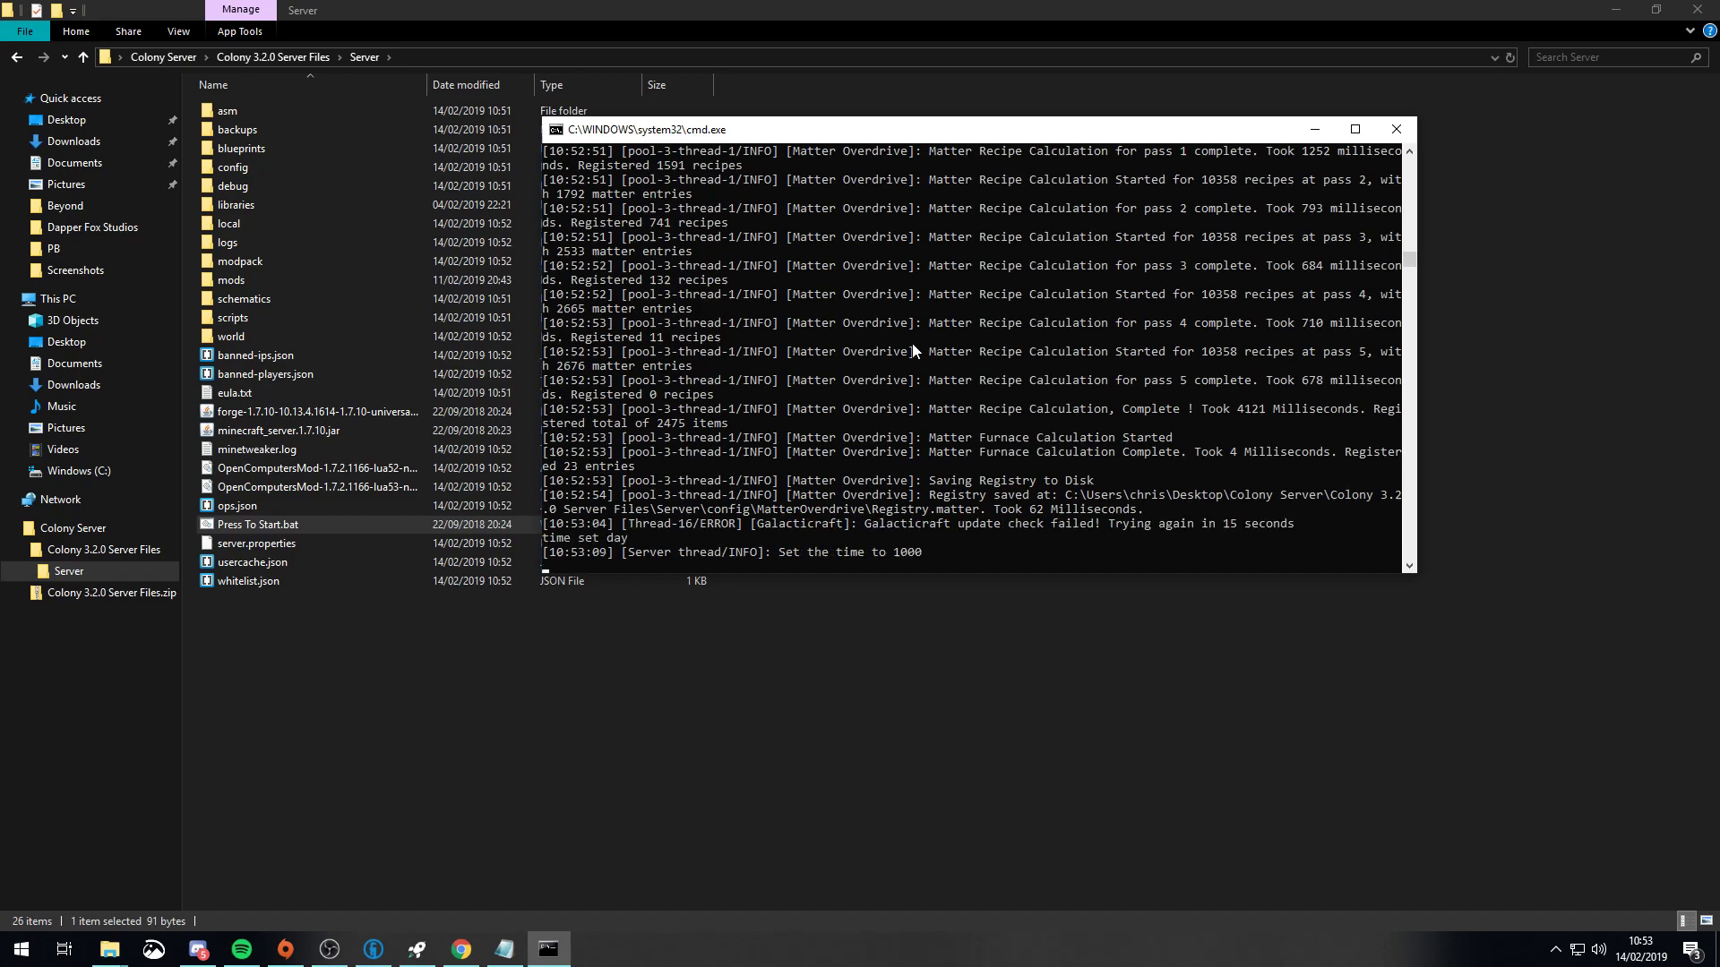
text(/time set day)
key(Return)
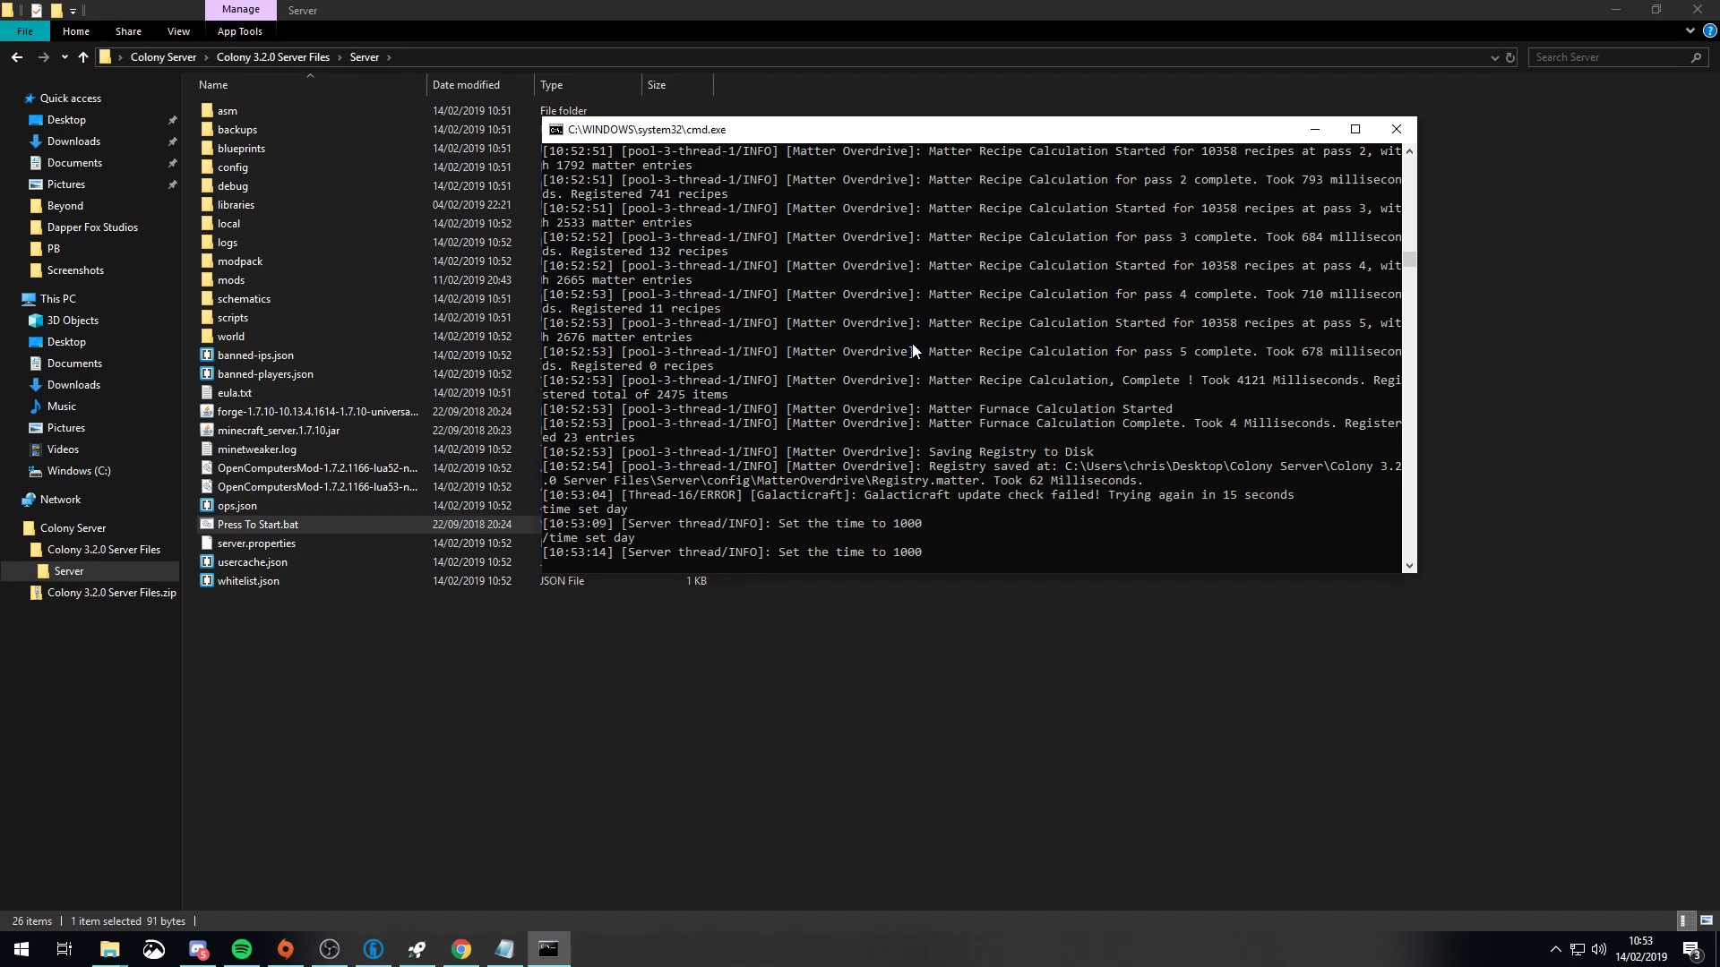
Stop the server with the 'stop' command and close its console.
key(Up)
key(Up)
key(Up)
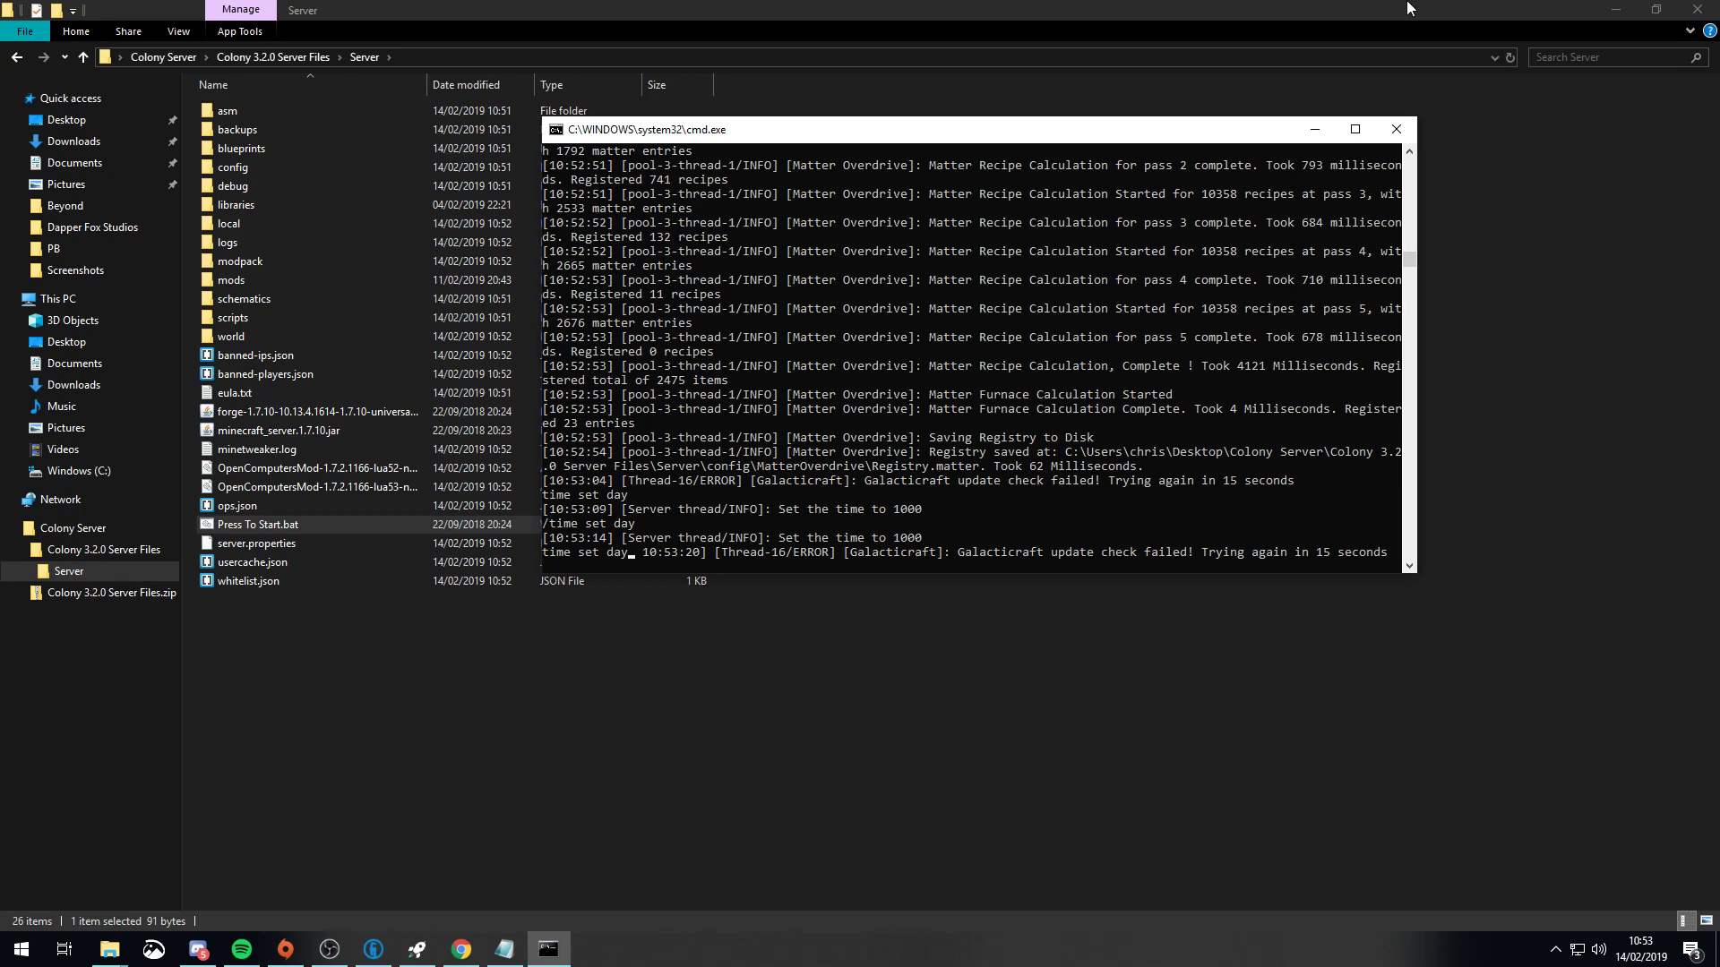
drag(1299, 121, 1355, 121)
key(BackSpace)
key(BackSpace)
key(BackSpace)
key(BackSpace)
key(BackSpace)
key(BackSpace)
key(BackSpace)
key(BackSpace)
key(BackSpace)
key(BackSpace)
key(BackSpace)
key(BackSpace)
text(stop)
key(Return)
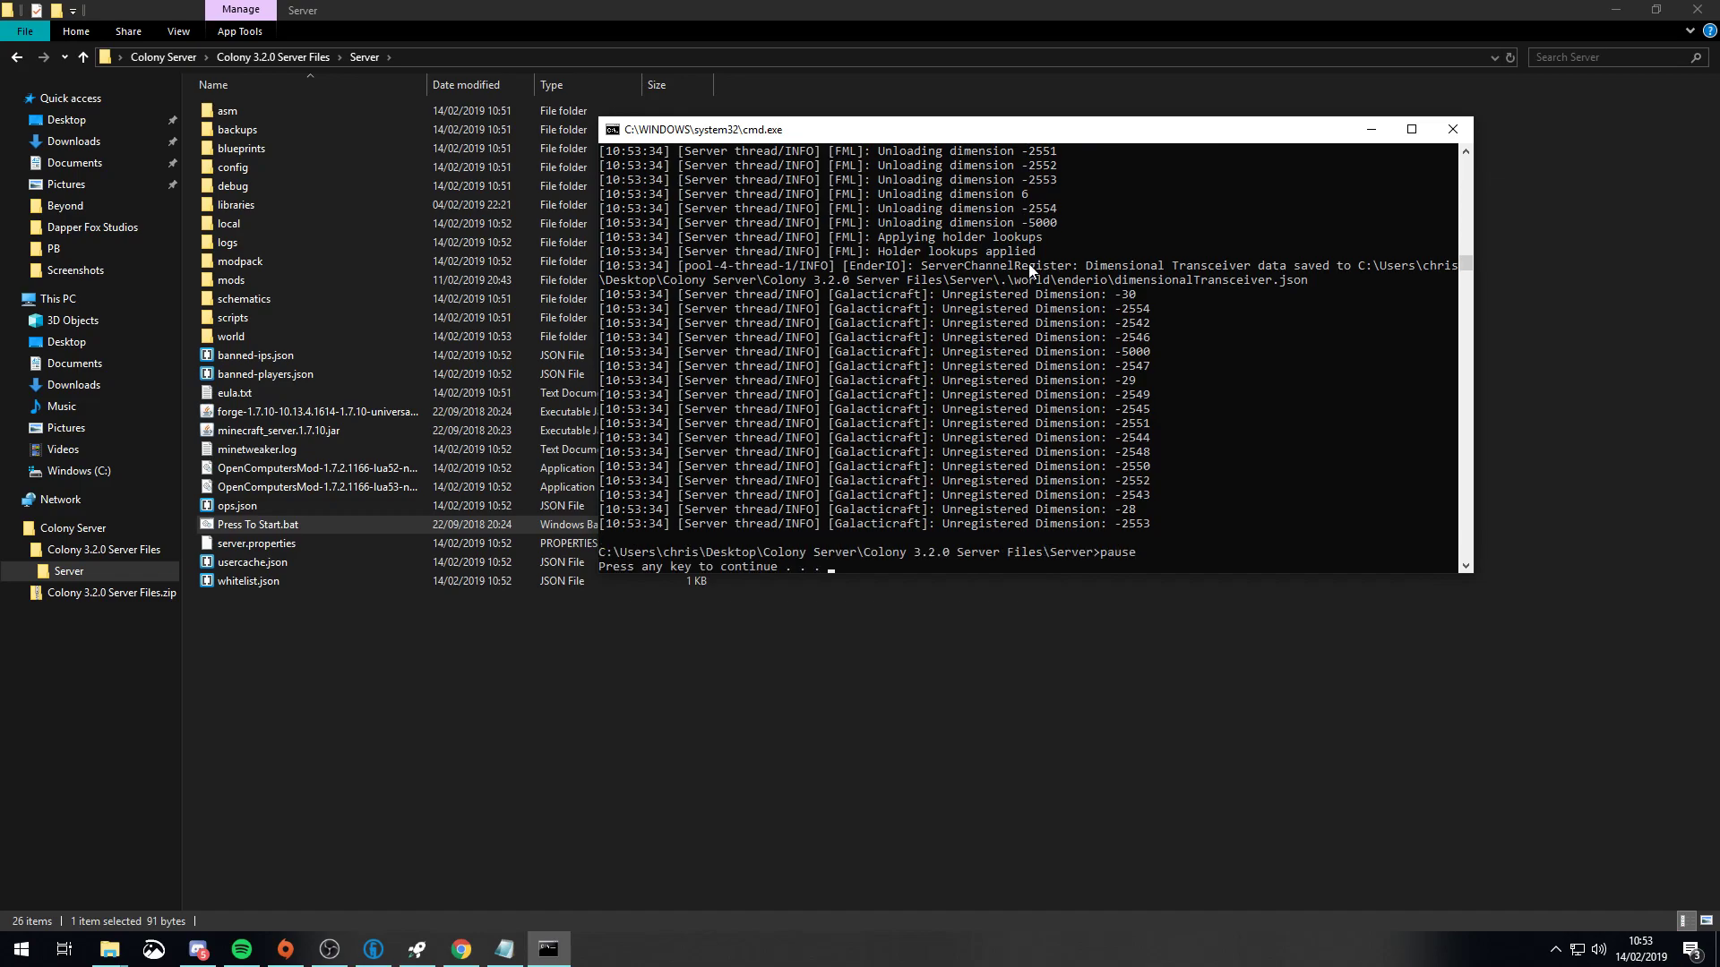
key(Return)
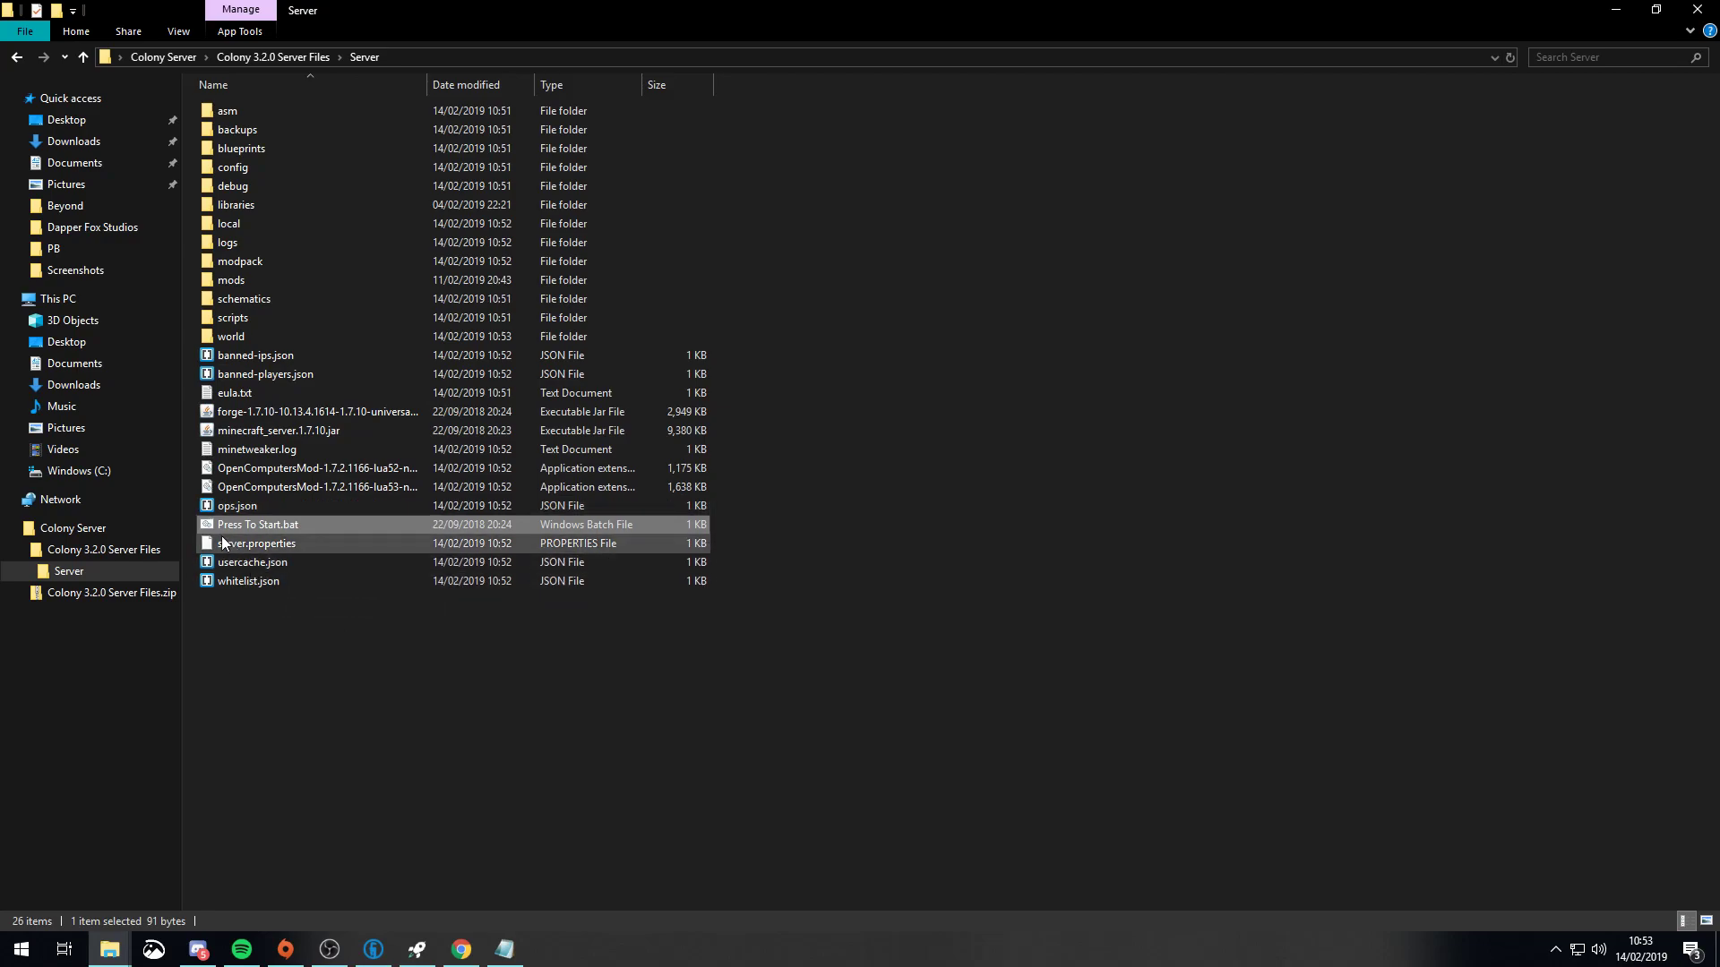
Open Press To Start.bat's context menu twice without choosing anything, then return to the Colony modpack page in Chrome.
right_click(253, 524)
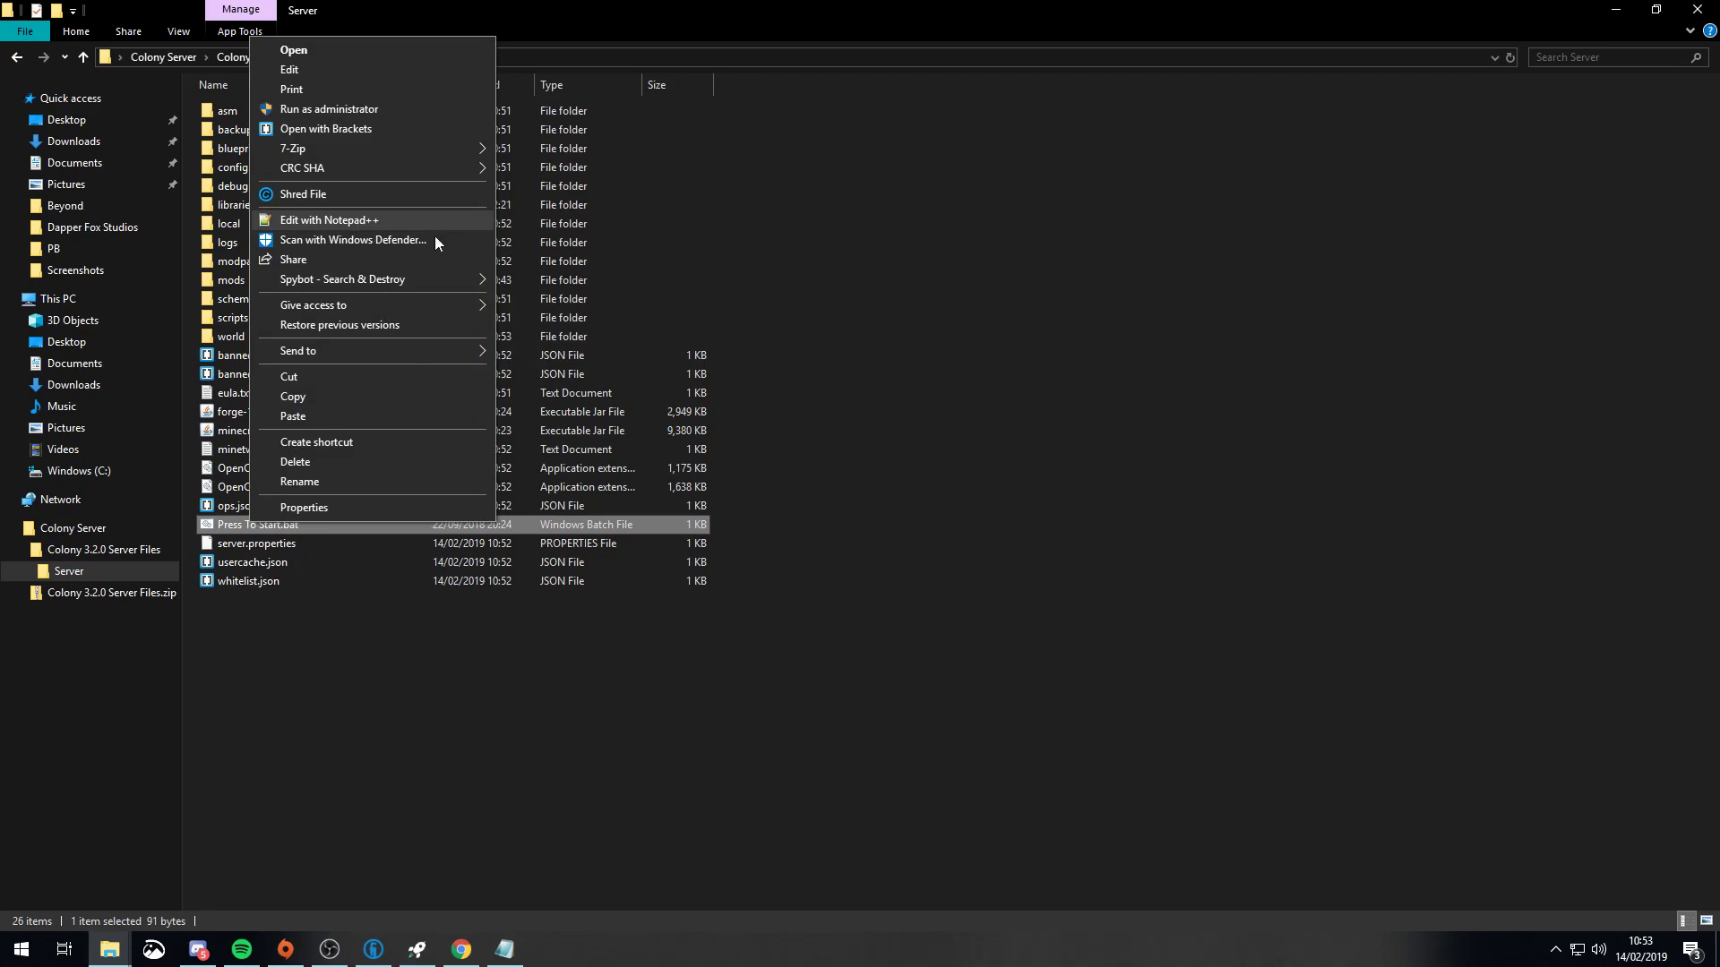
click(1052, 360)
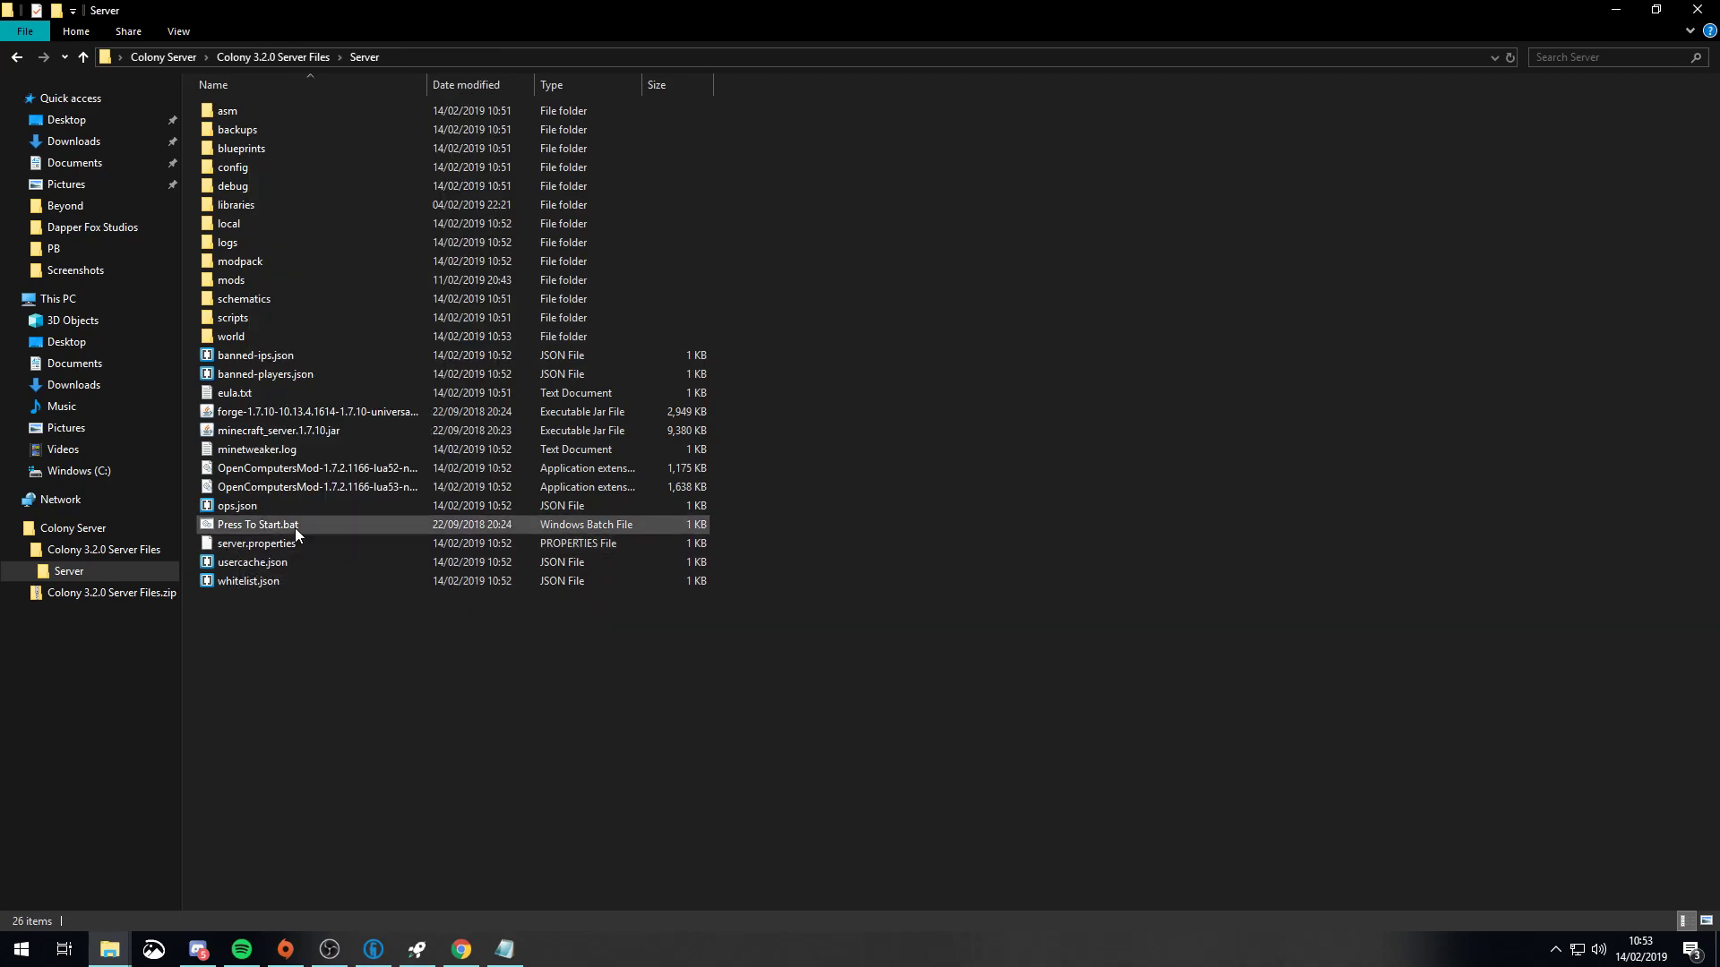
right_click(258, 525)
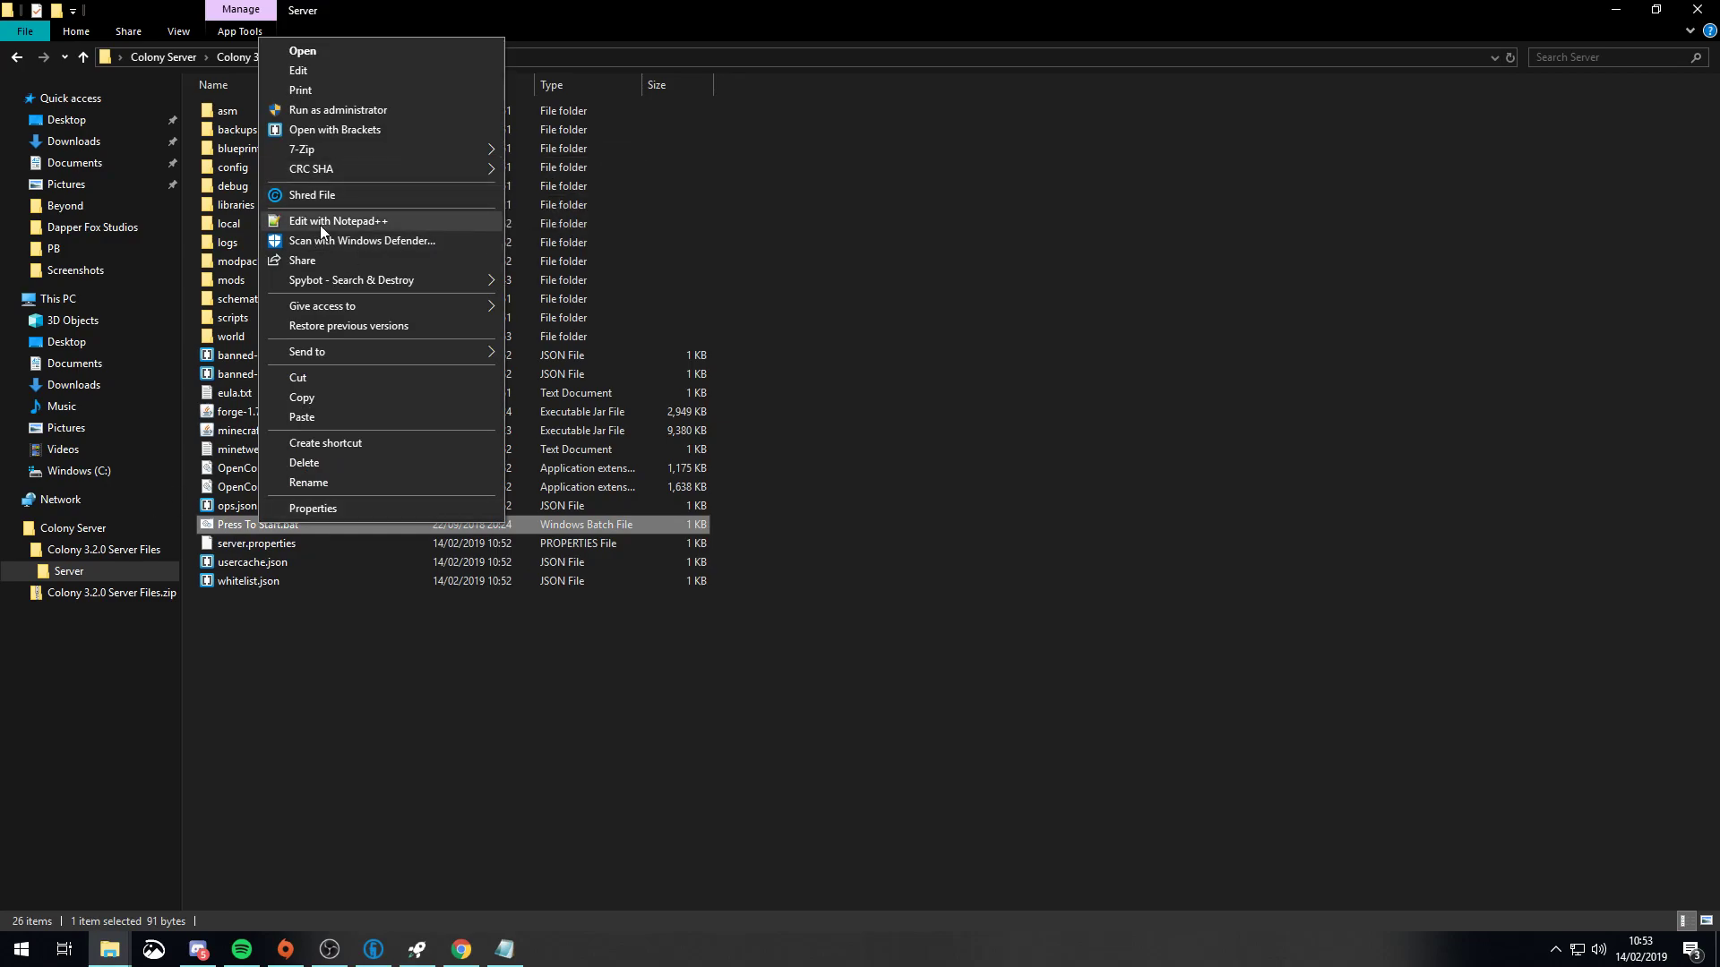
click(926, 661)
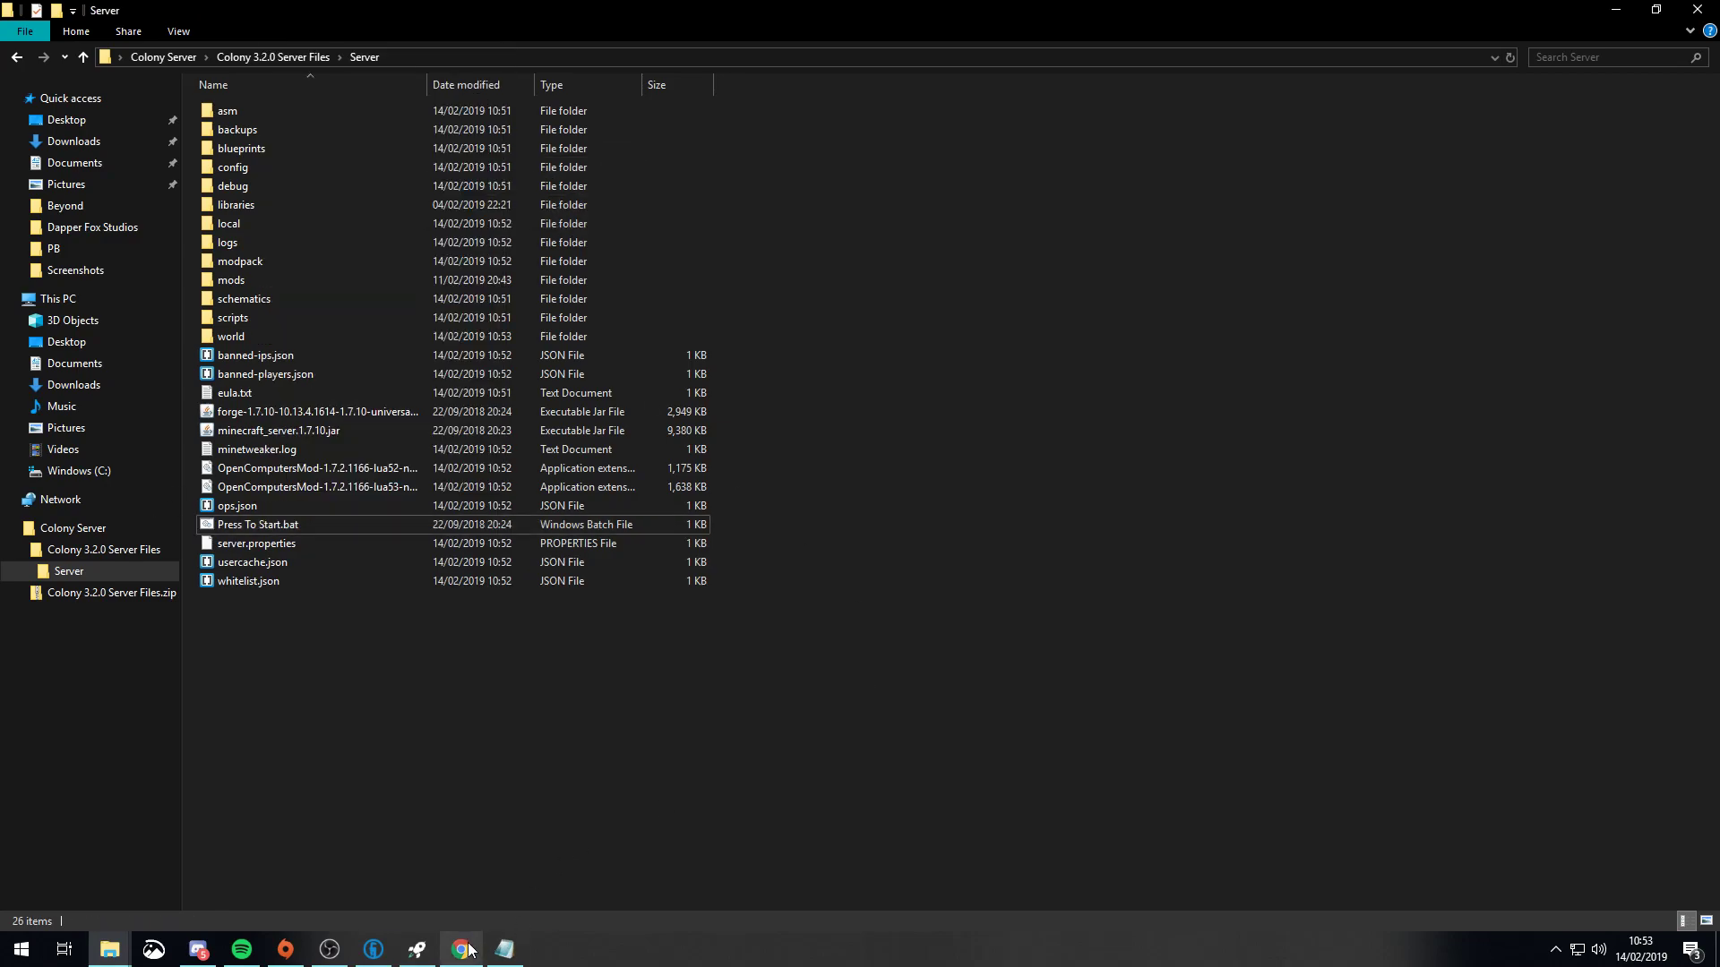
click(462, 950)
Search 'notepad ++' in a new Chrome tab, open the Notepad++ home page, then return to the Server folder.
click(670, 14)
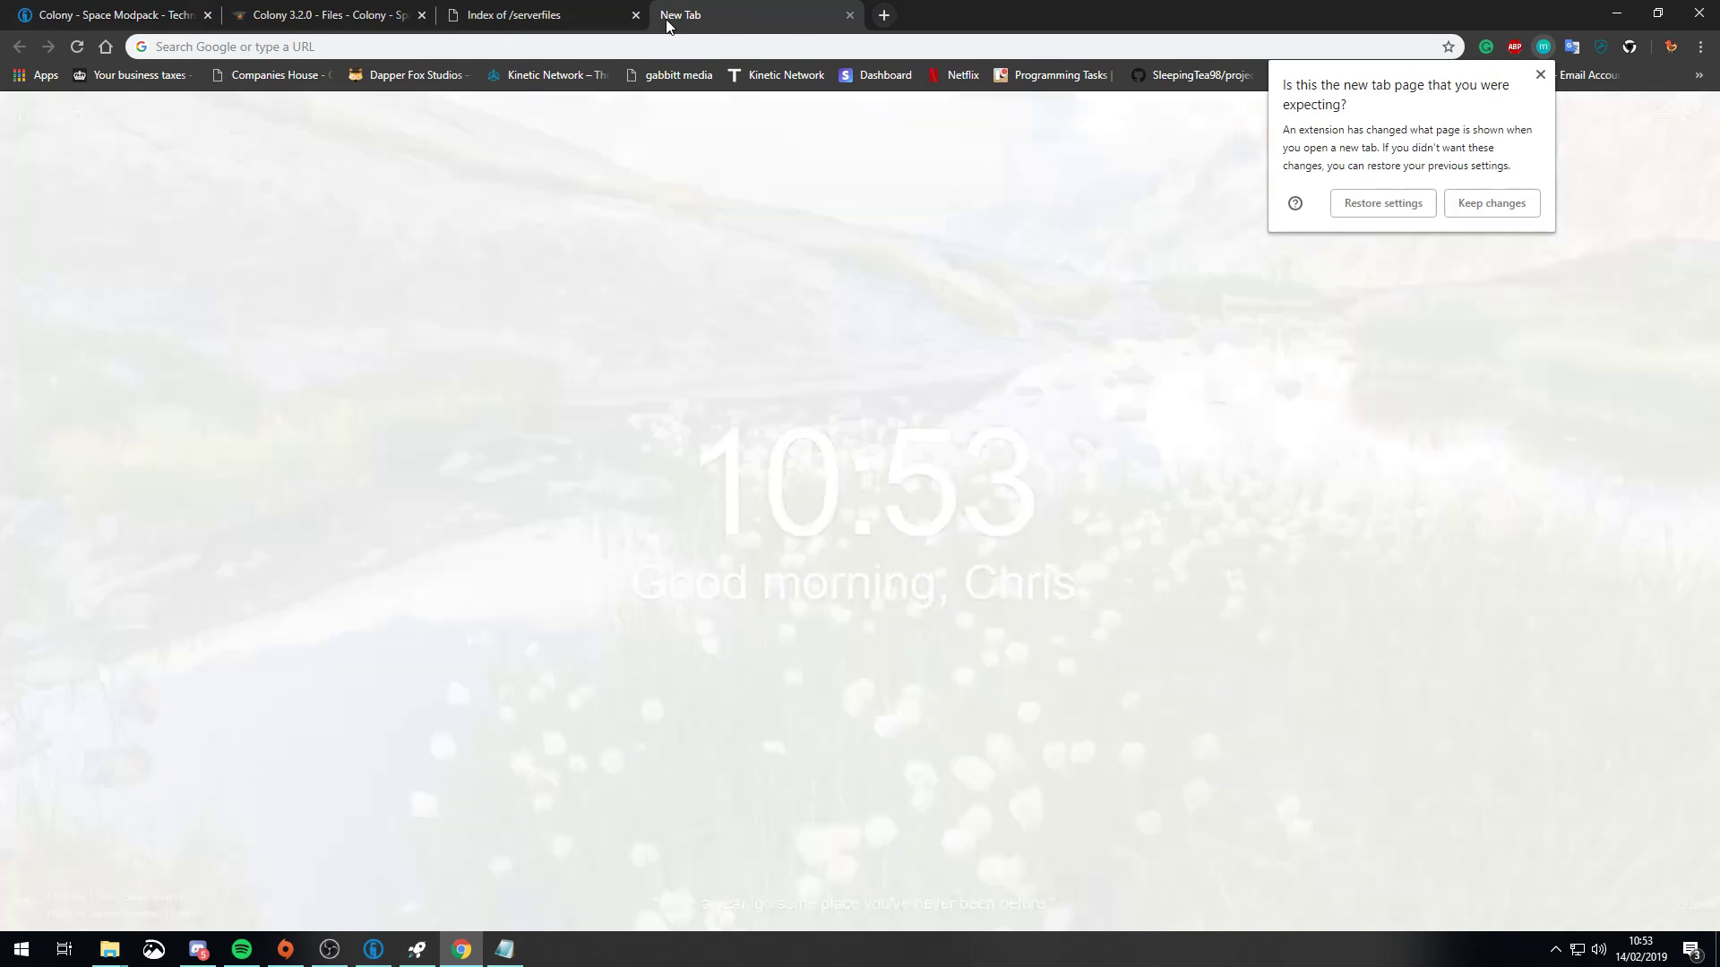
click(1540, 74)
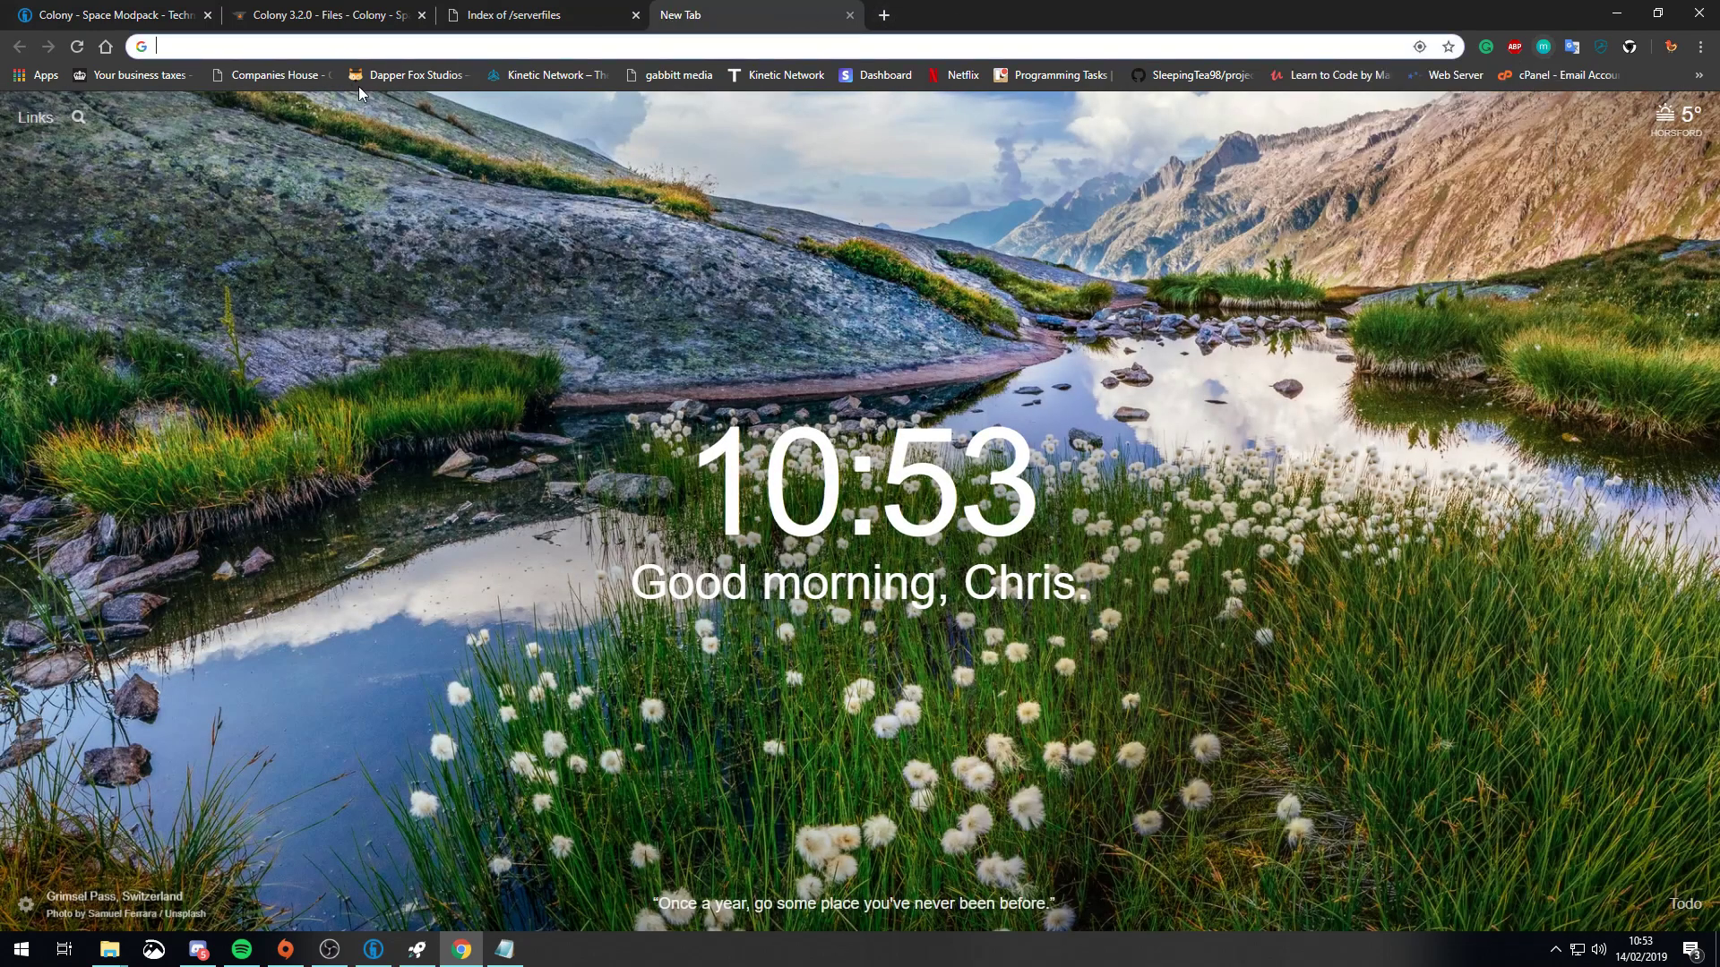
text(not)
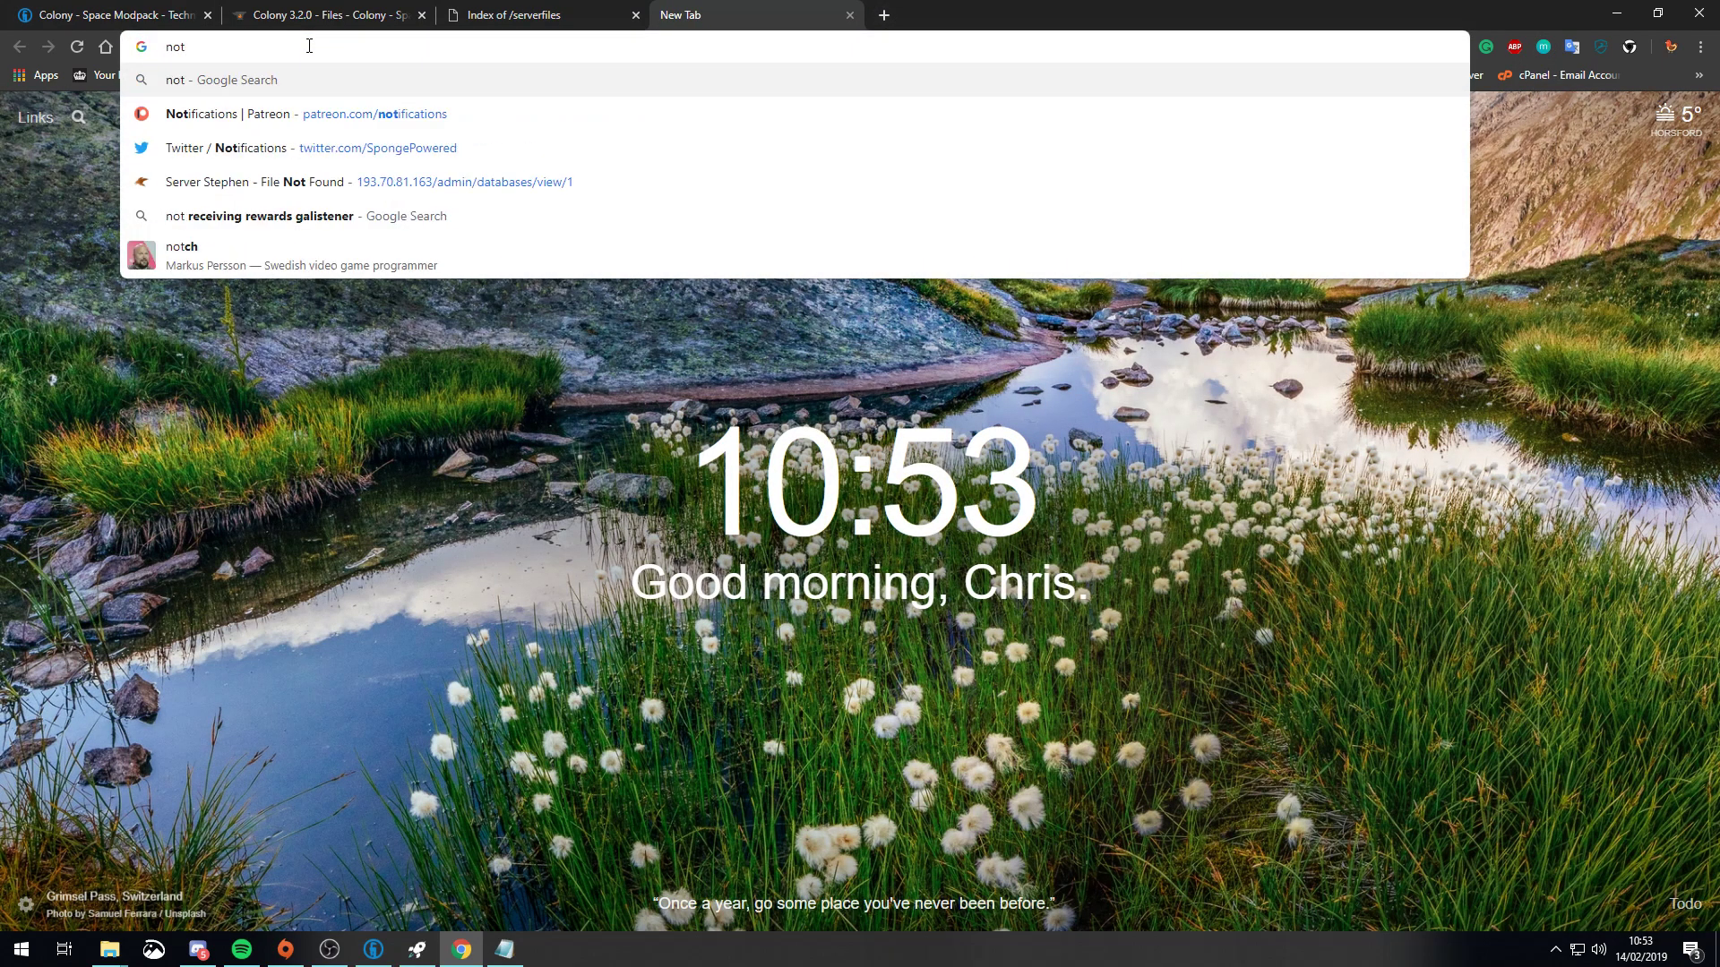
text(epad ++)
key(Return)
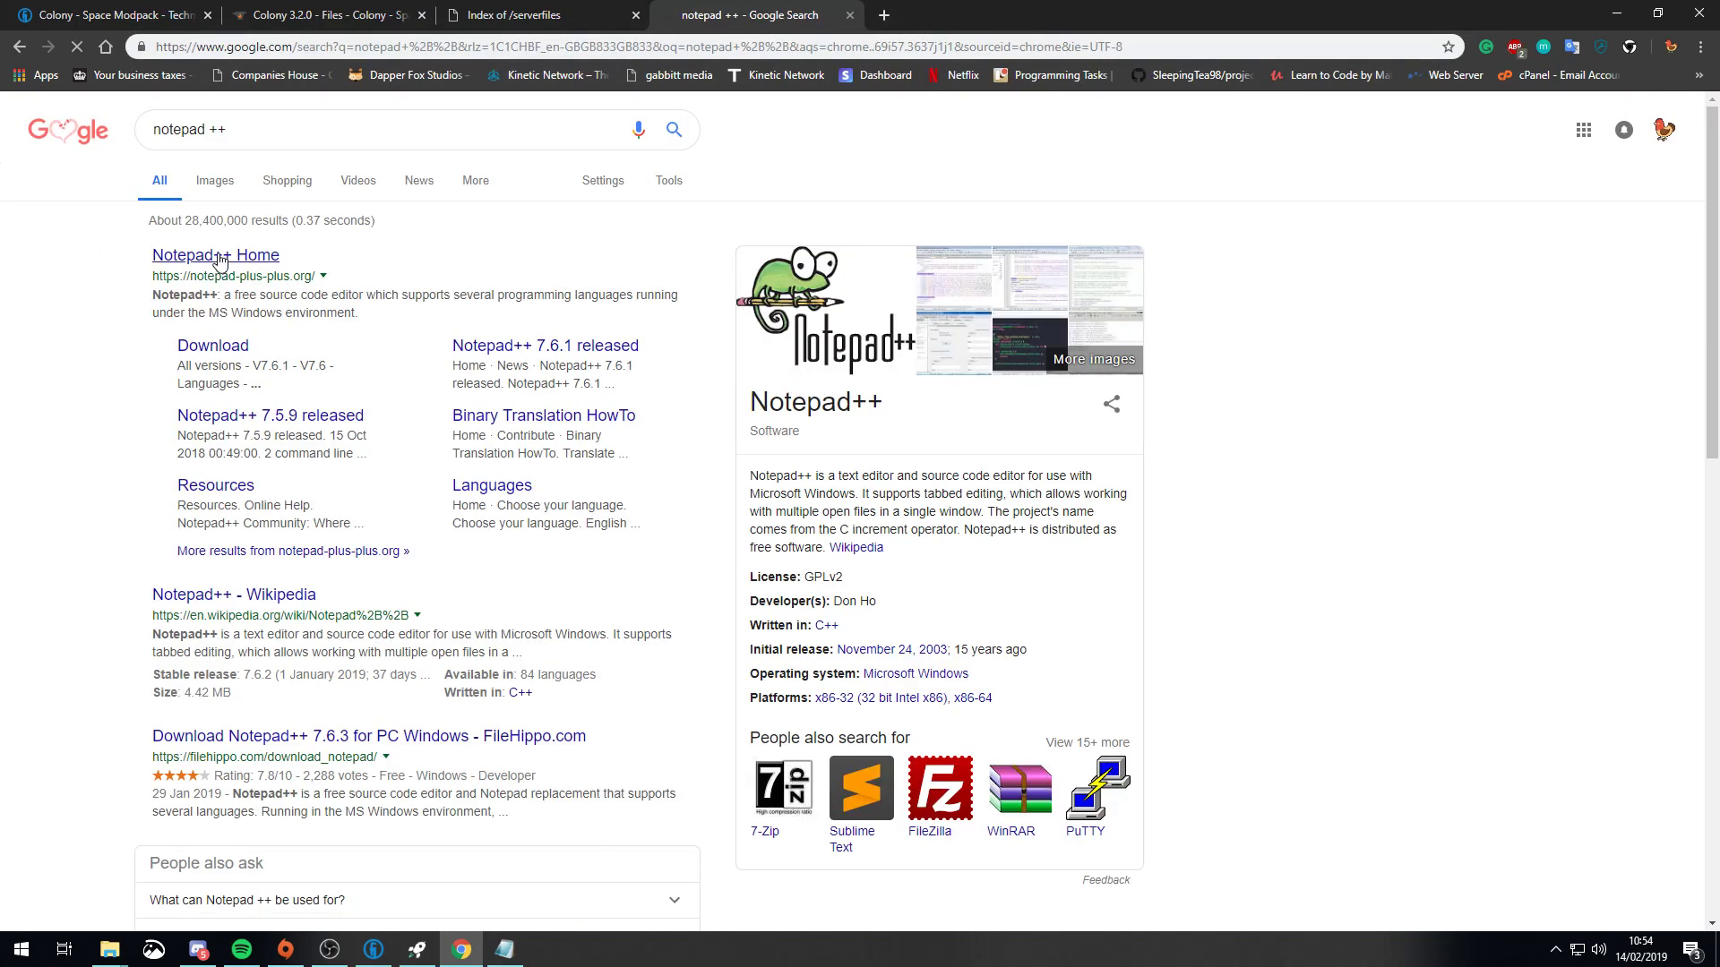
click(218, 256)
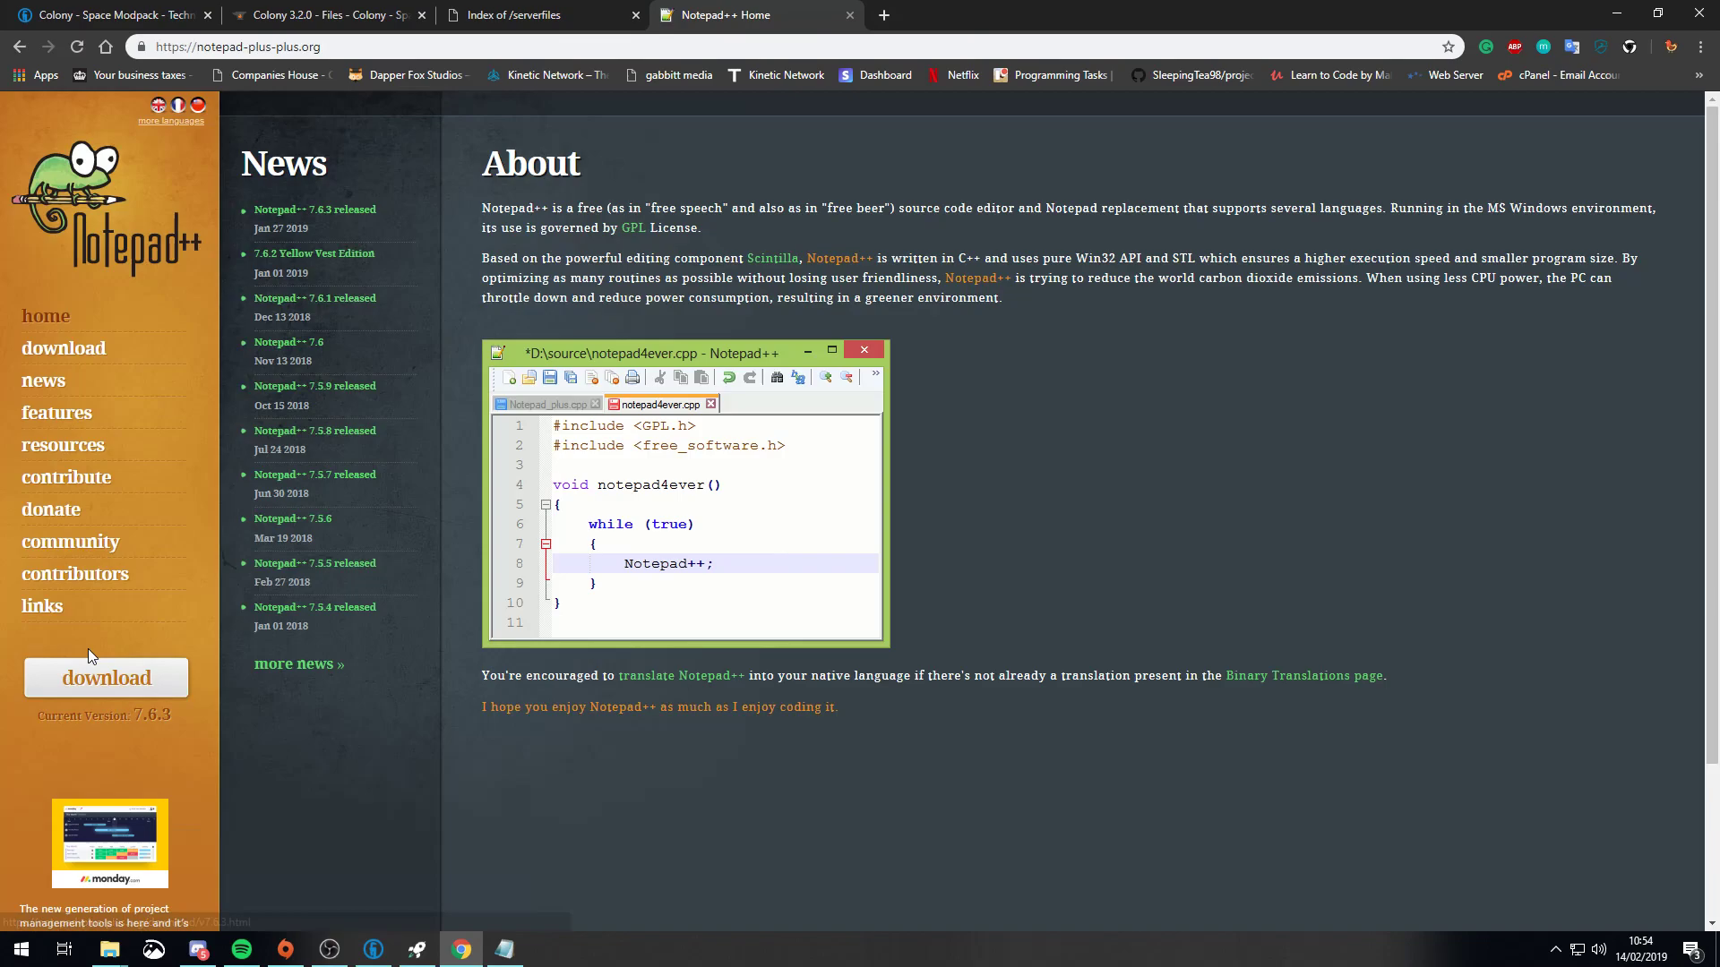
key(alt+Tab)
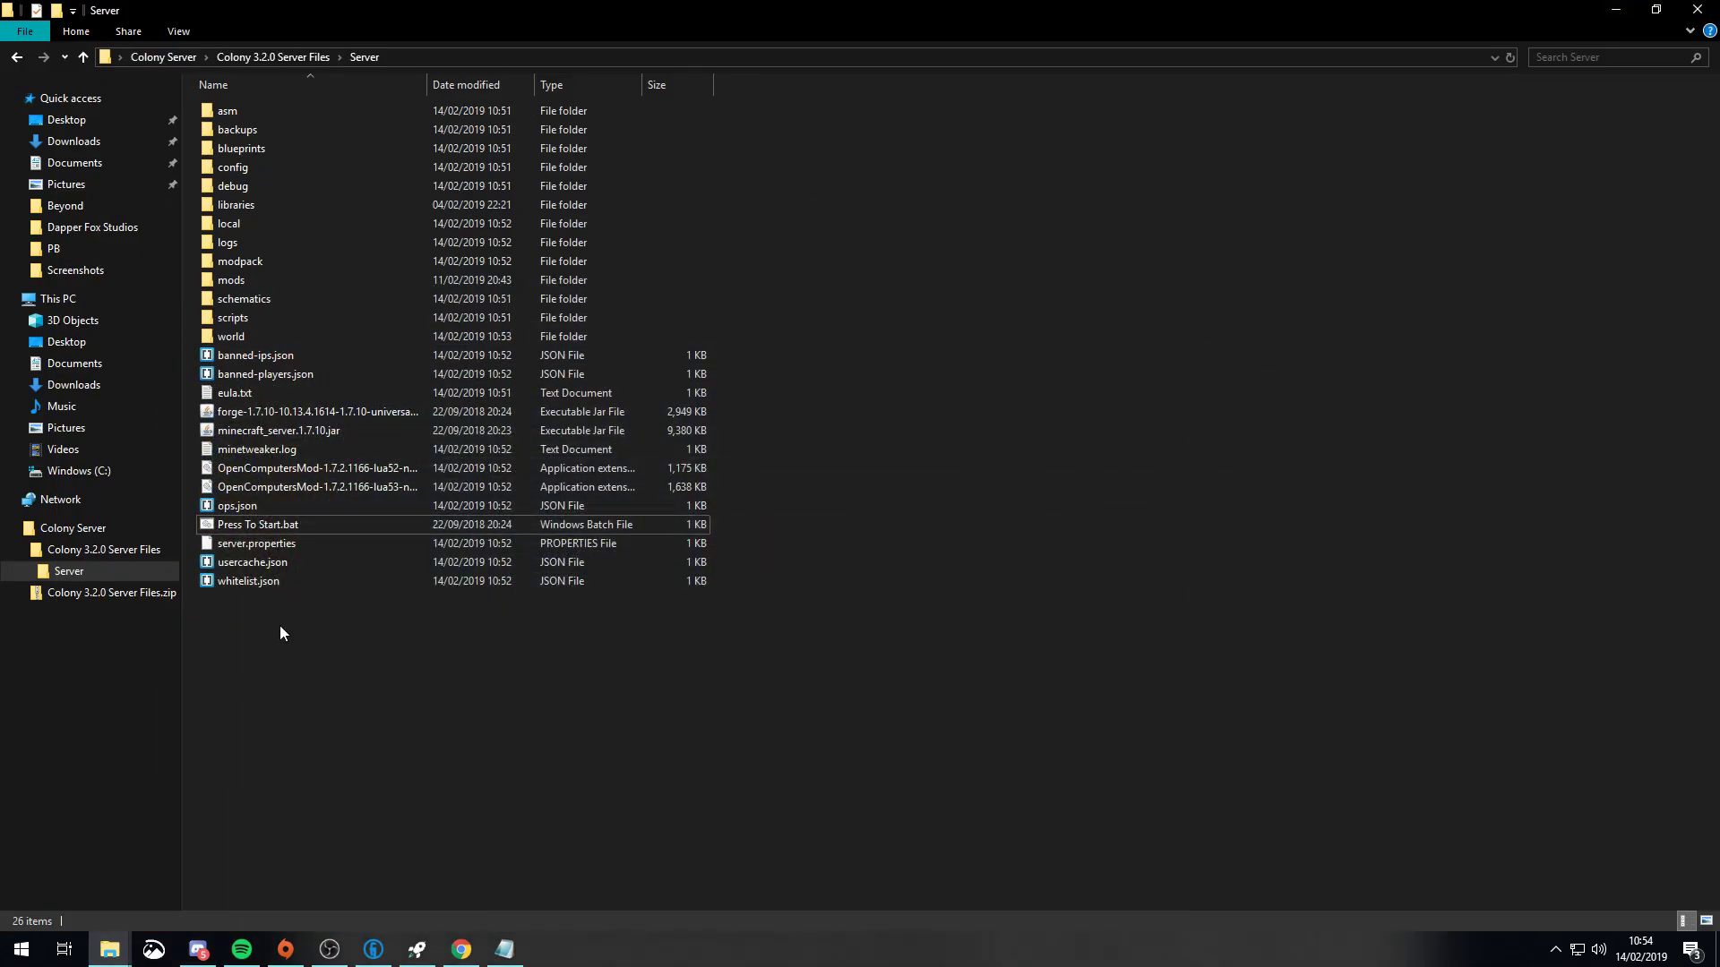
Open Press To Start.bat in Notepad++ to view its 3072M memory line, then go up to Colony 3.2.0 Server Files.
right_click(253, 524)
click(385, 221)
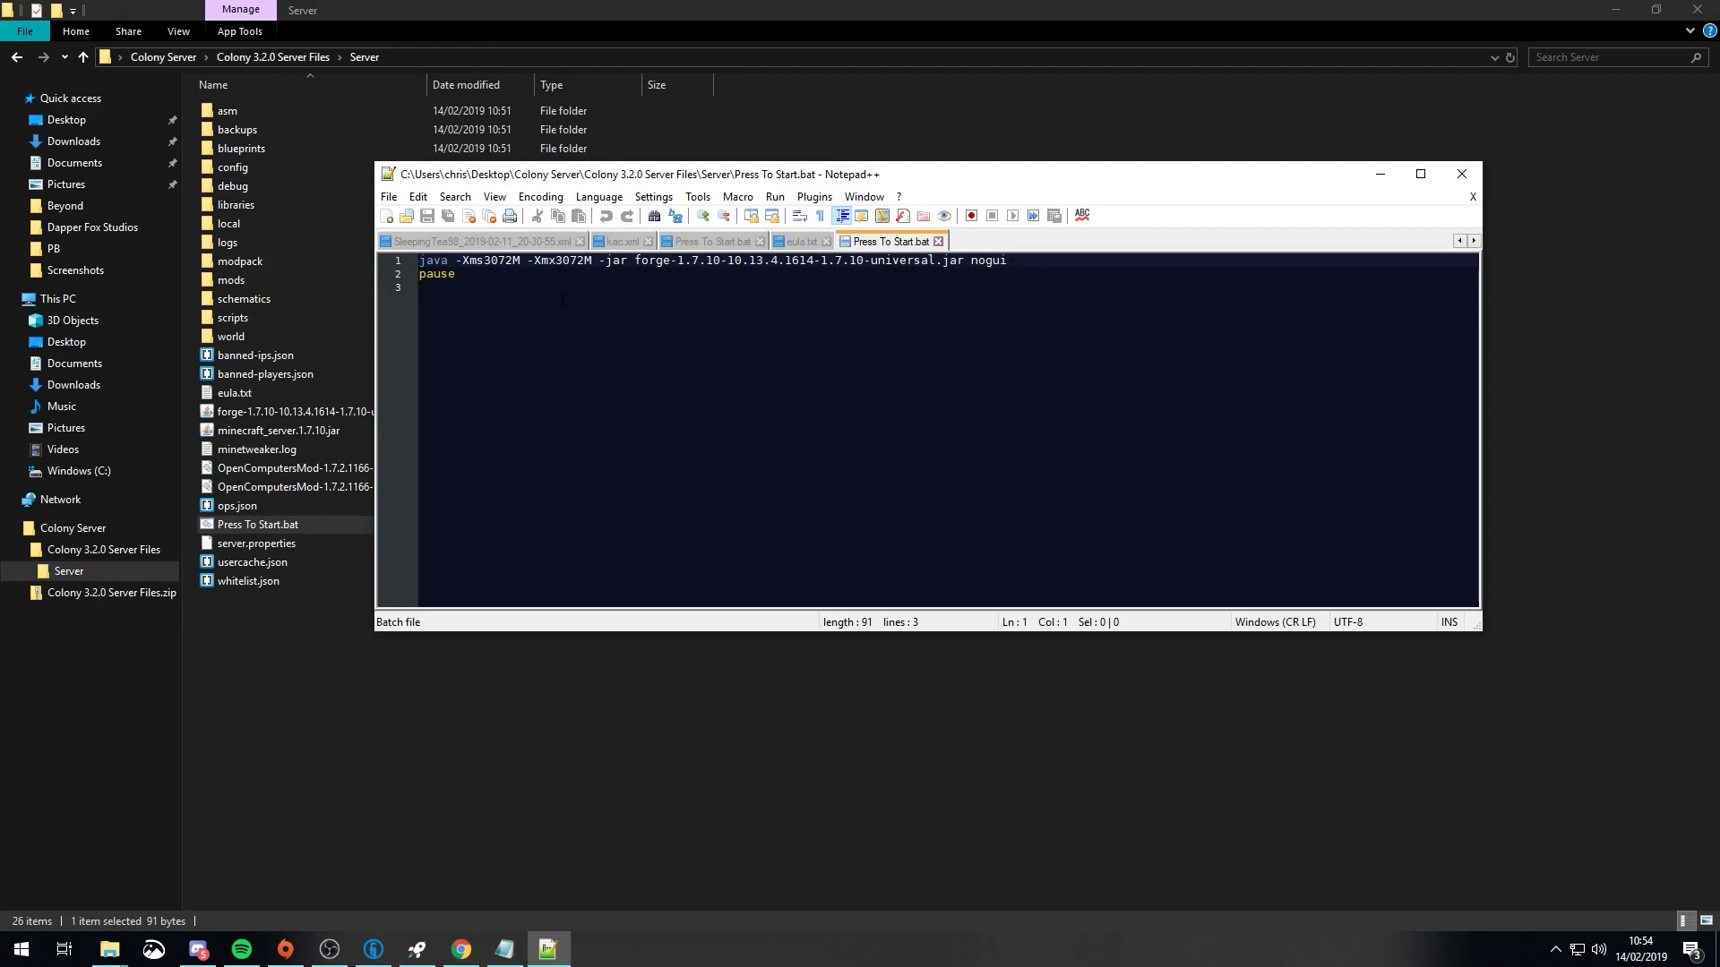
click(448, 288)
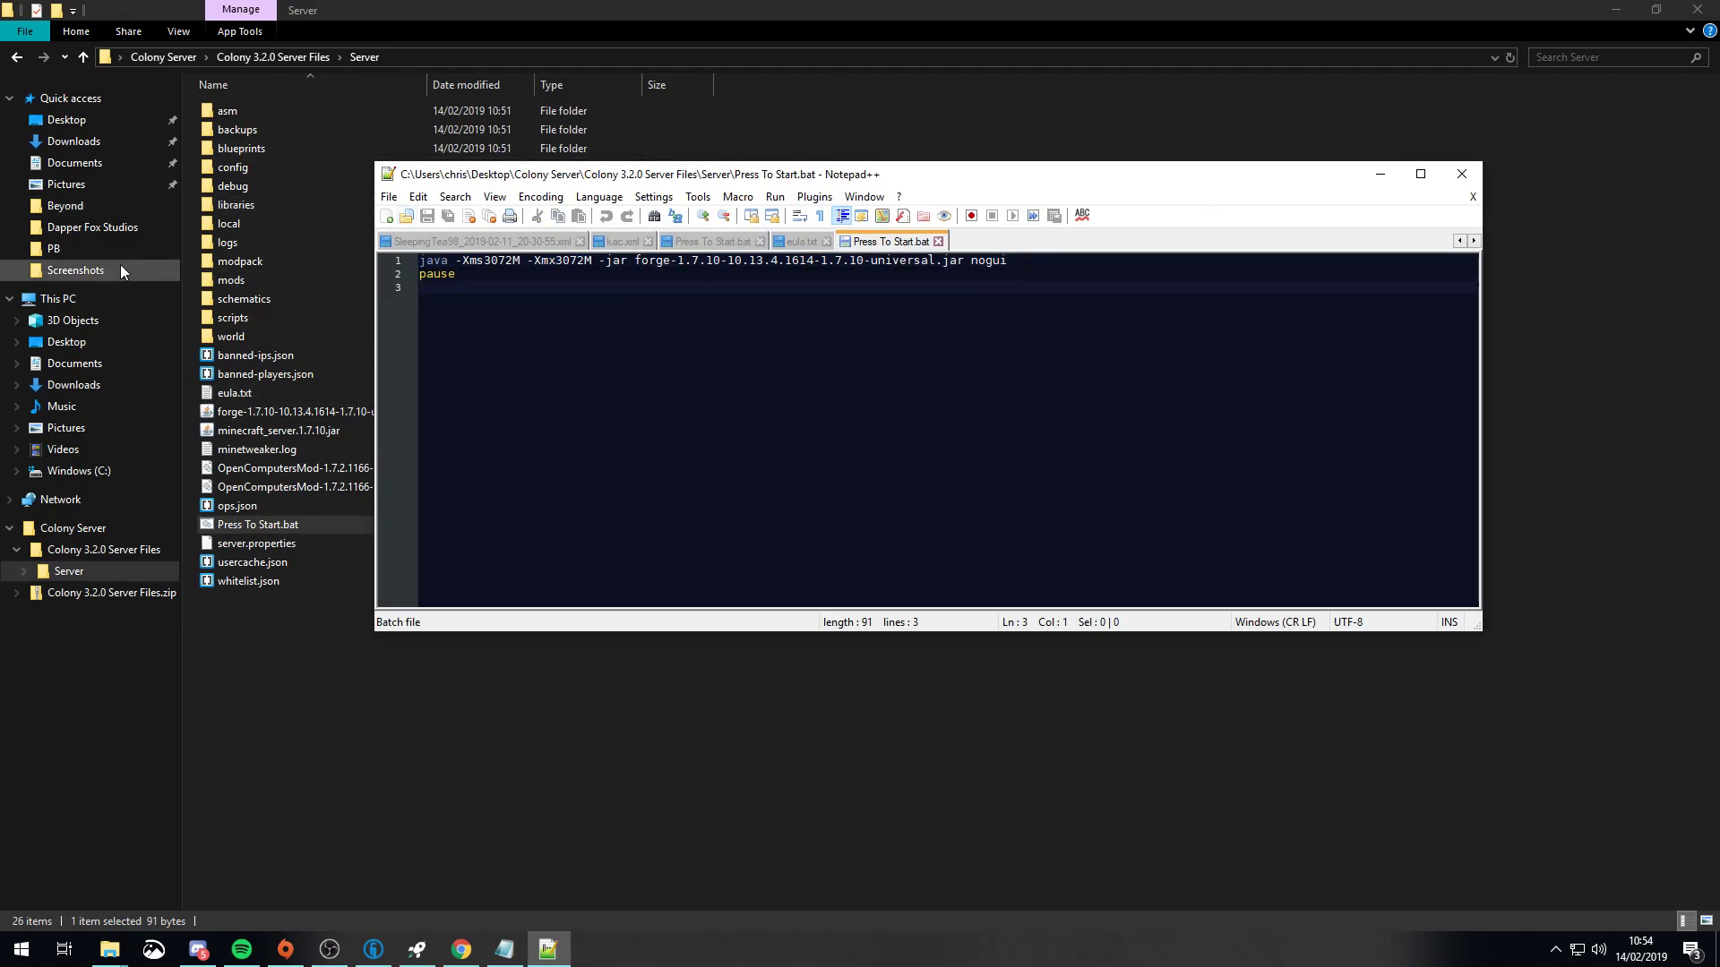
click(104, 549)
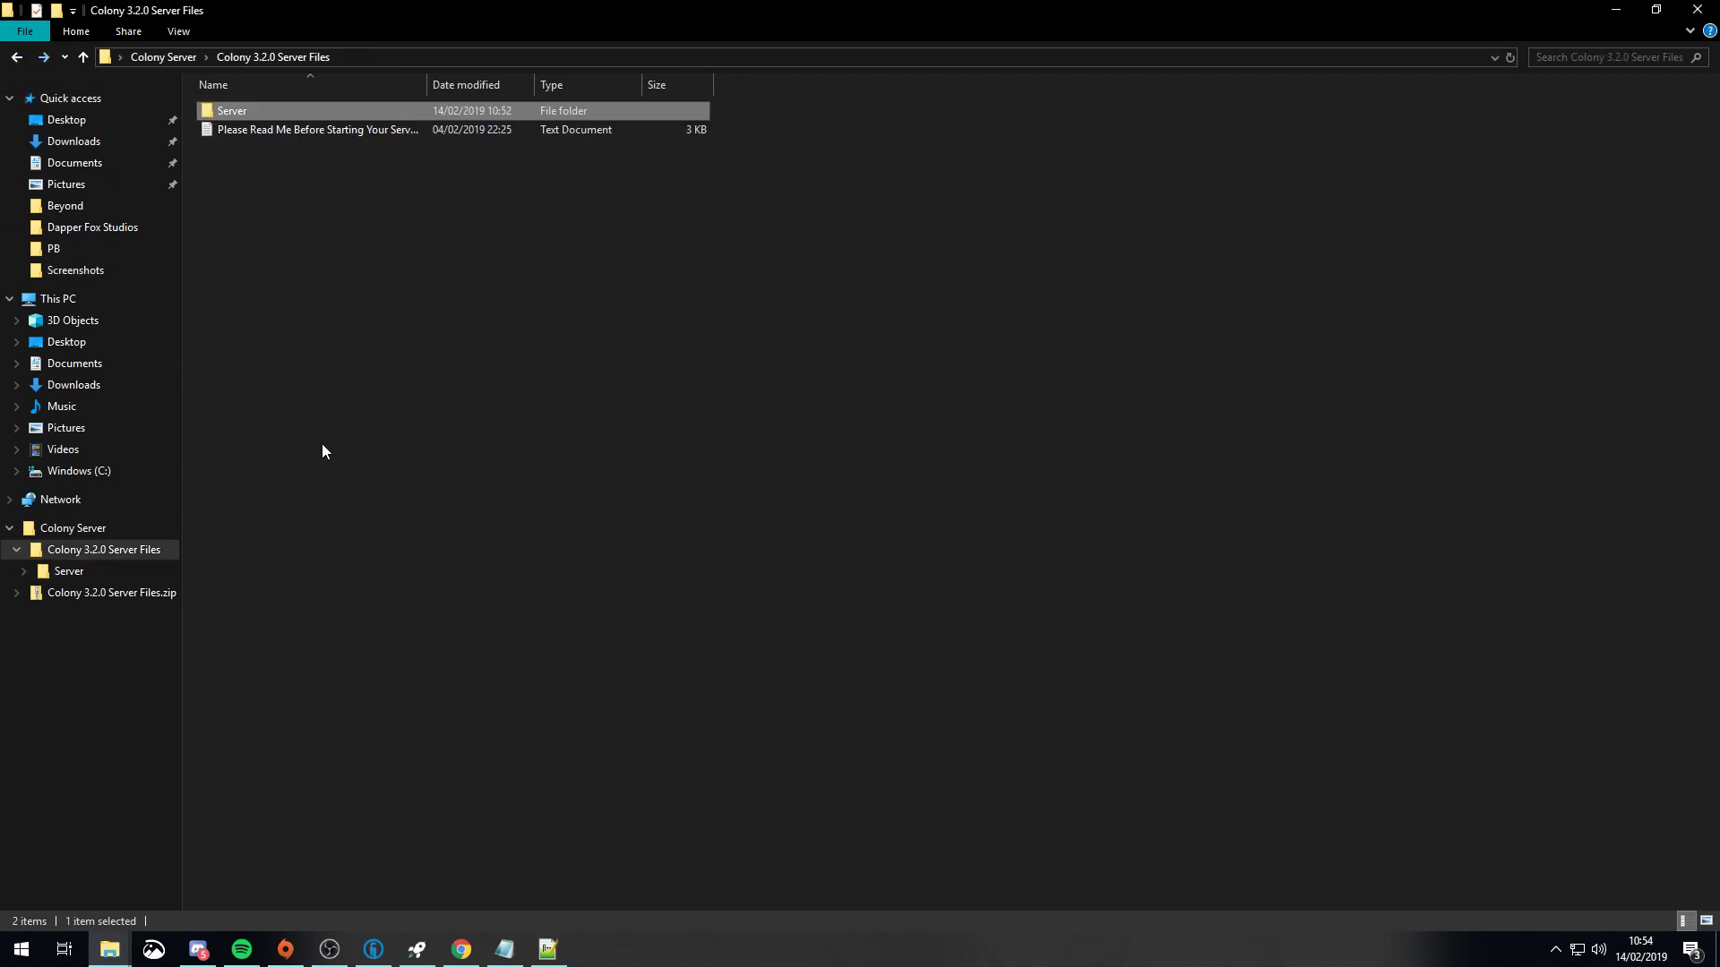
Open the Please Read Me readme in Notepad++ at its RAM key entry 9gb - 9216, and close the plain Notepad copy.
right_click(272, 133)
click(345, 291)
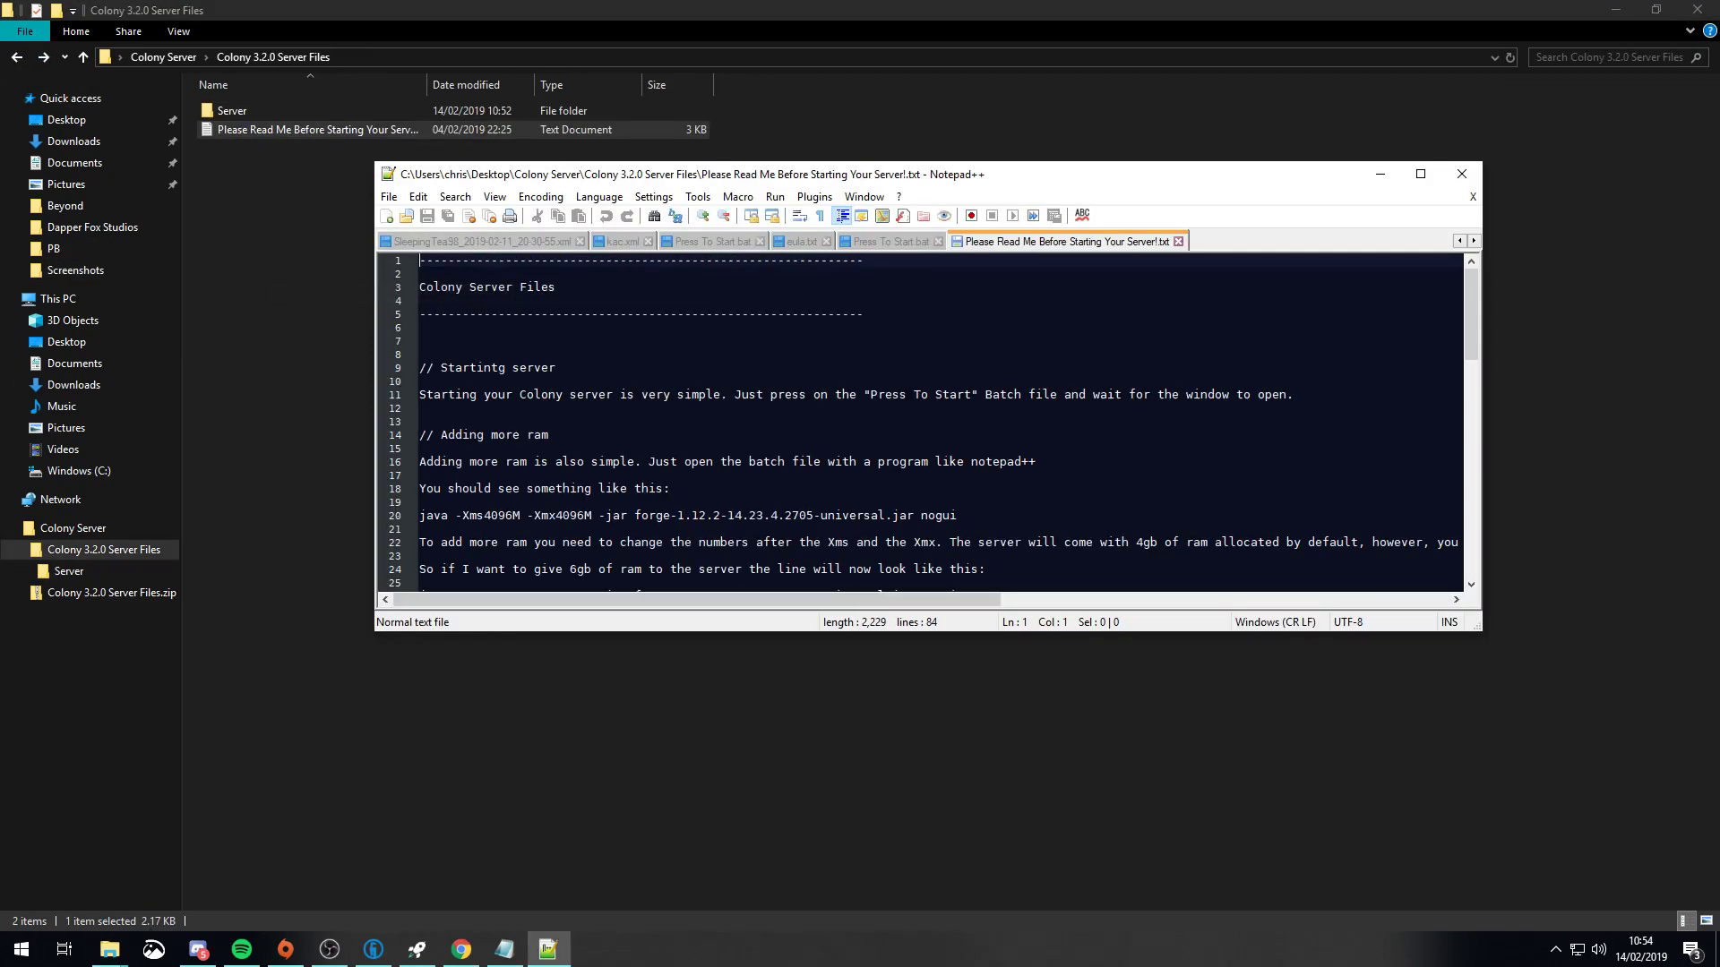
scroll(712, 409, down, 6)
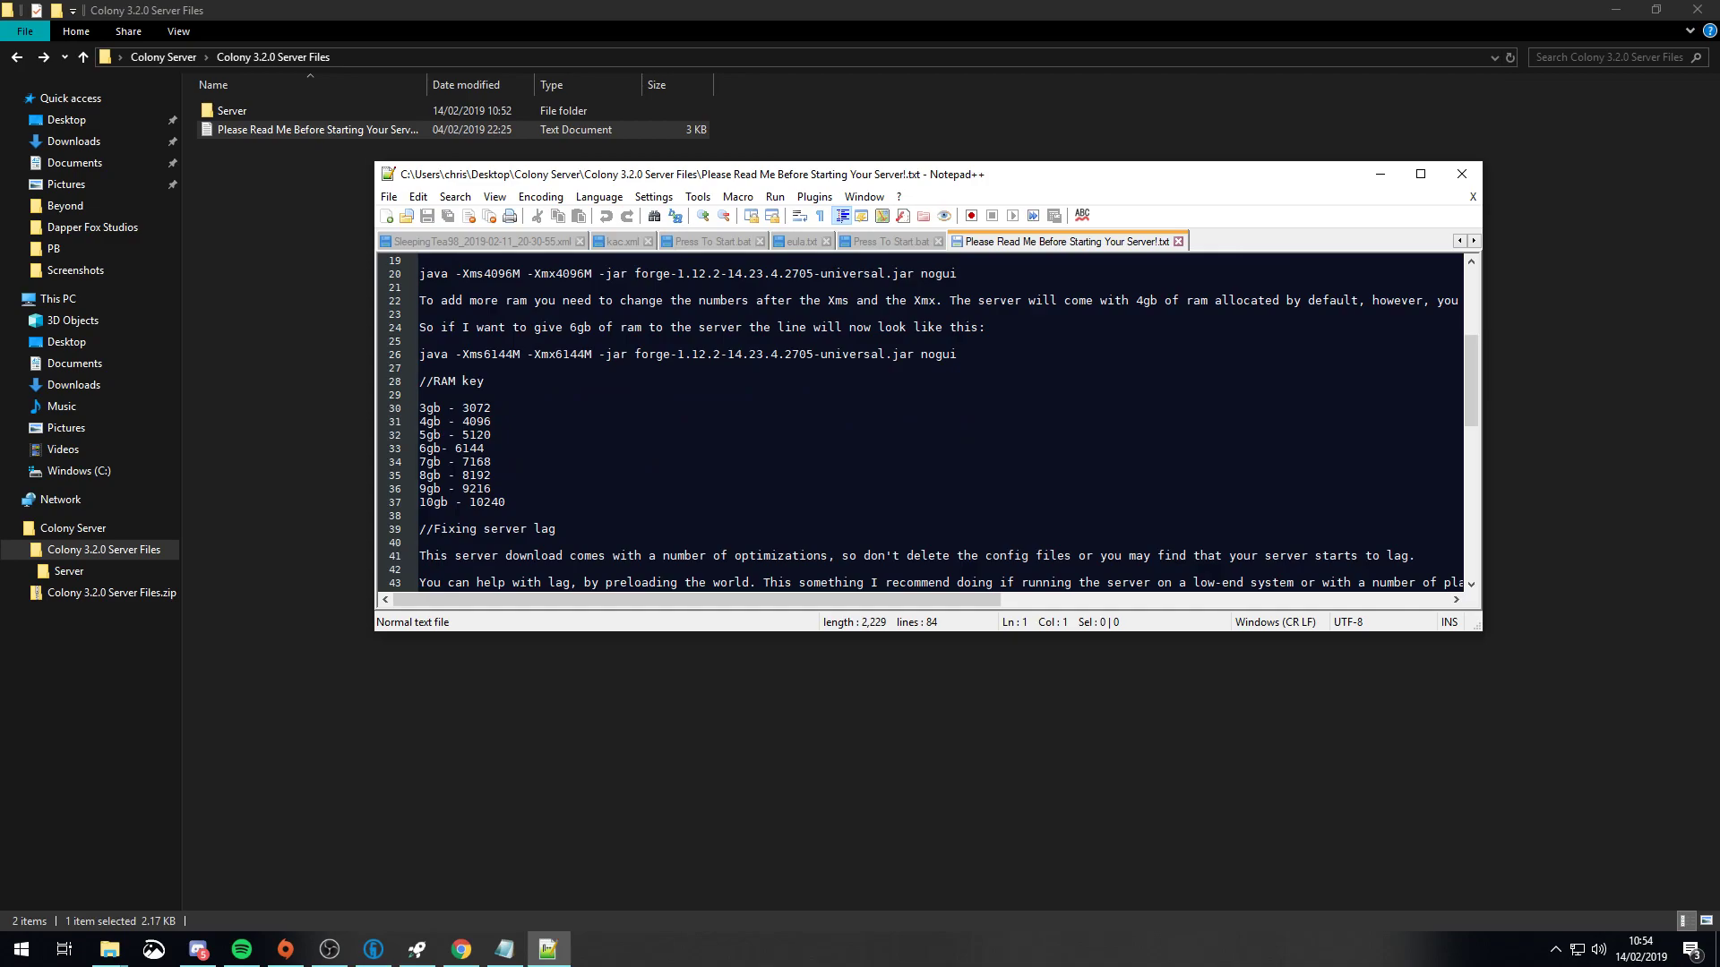
click(506, 501)
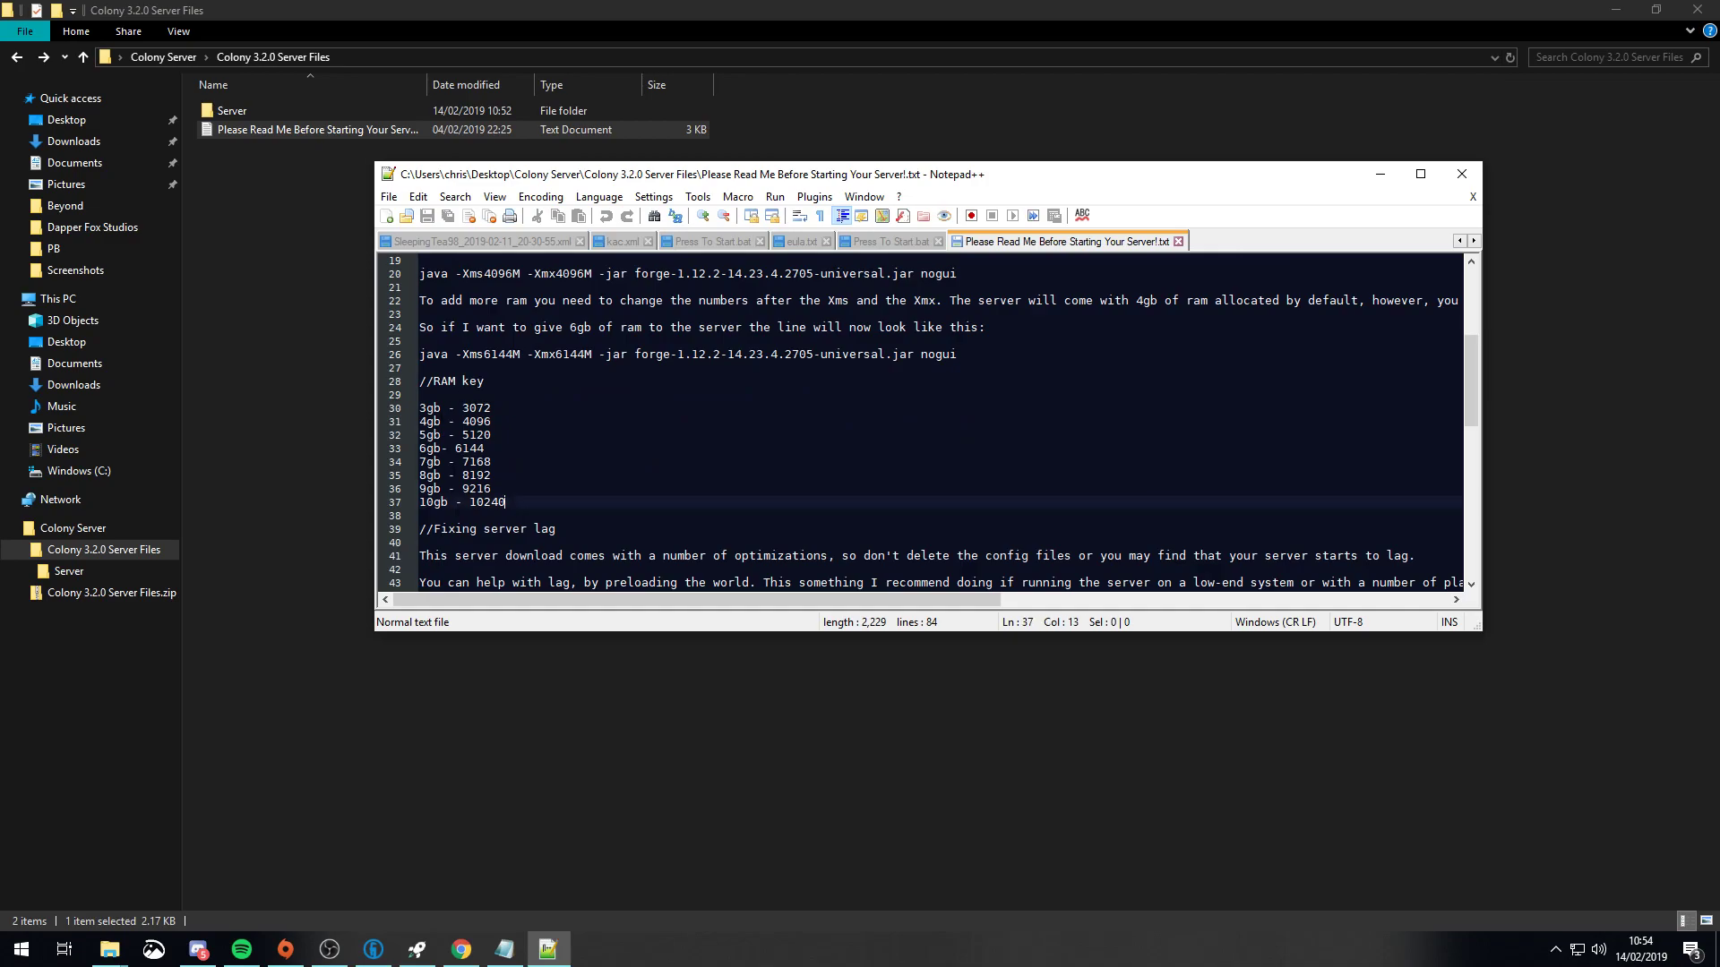
key(Up)
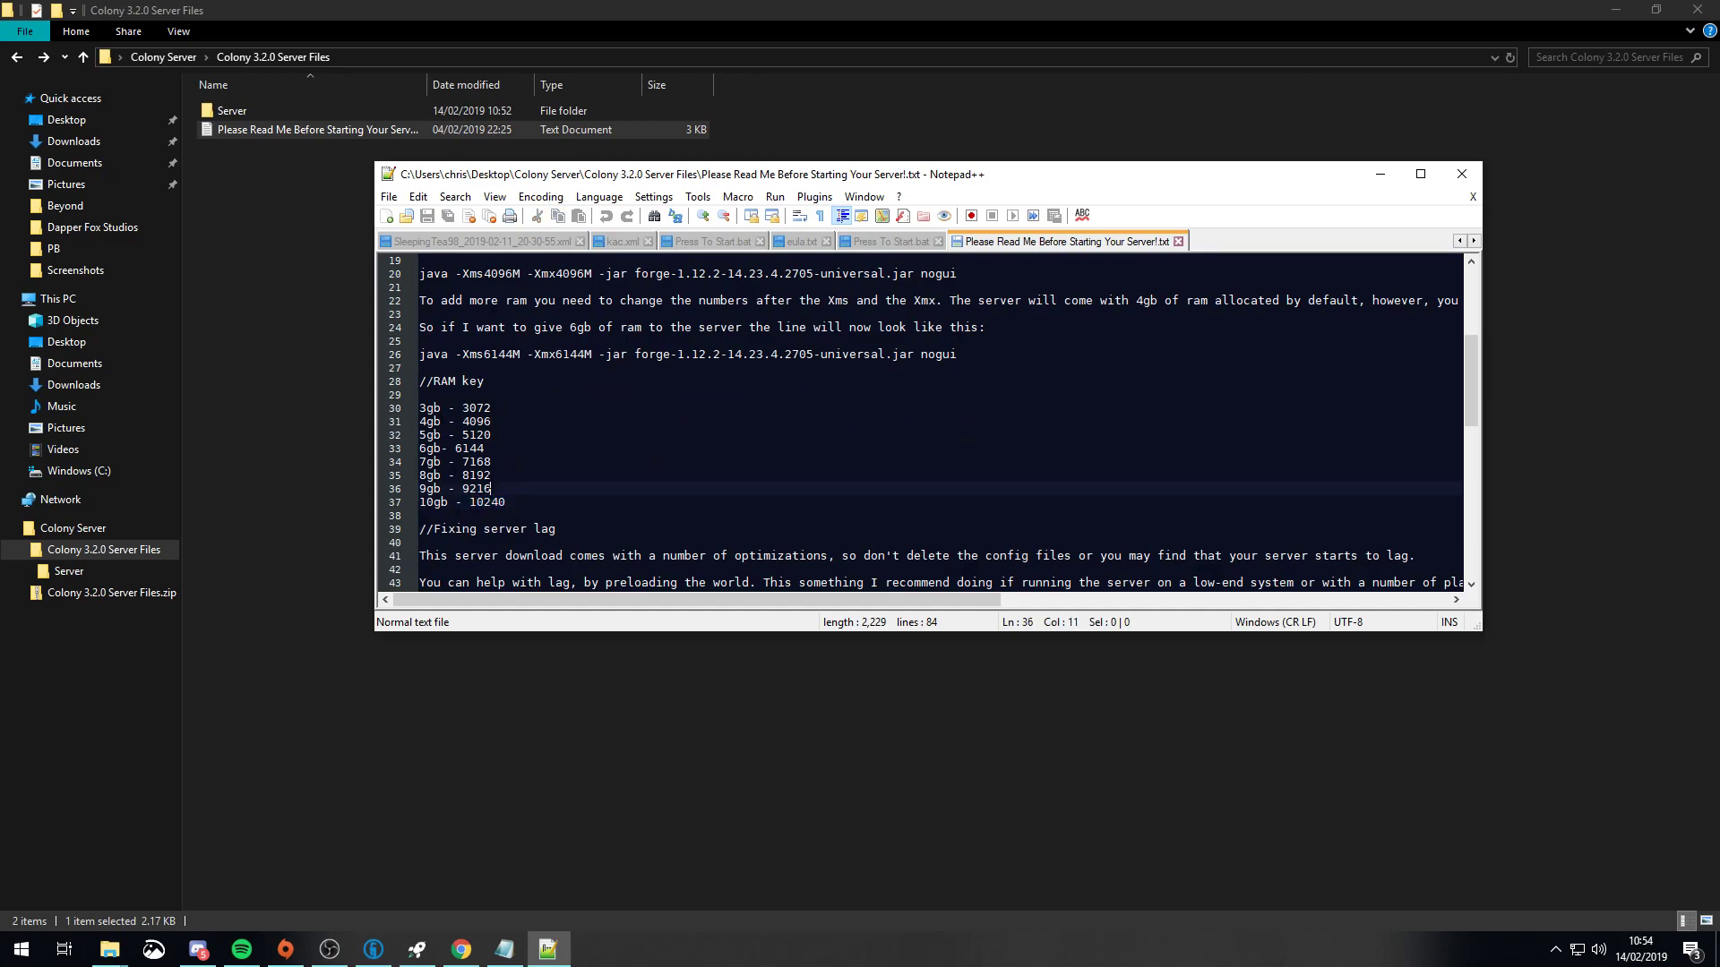
click(505, 950)
click(1409, 521)
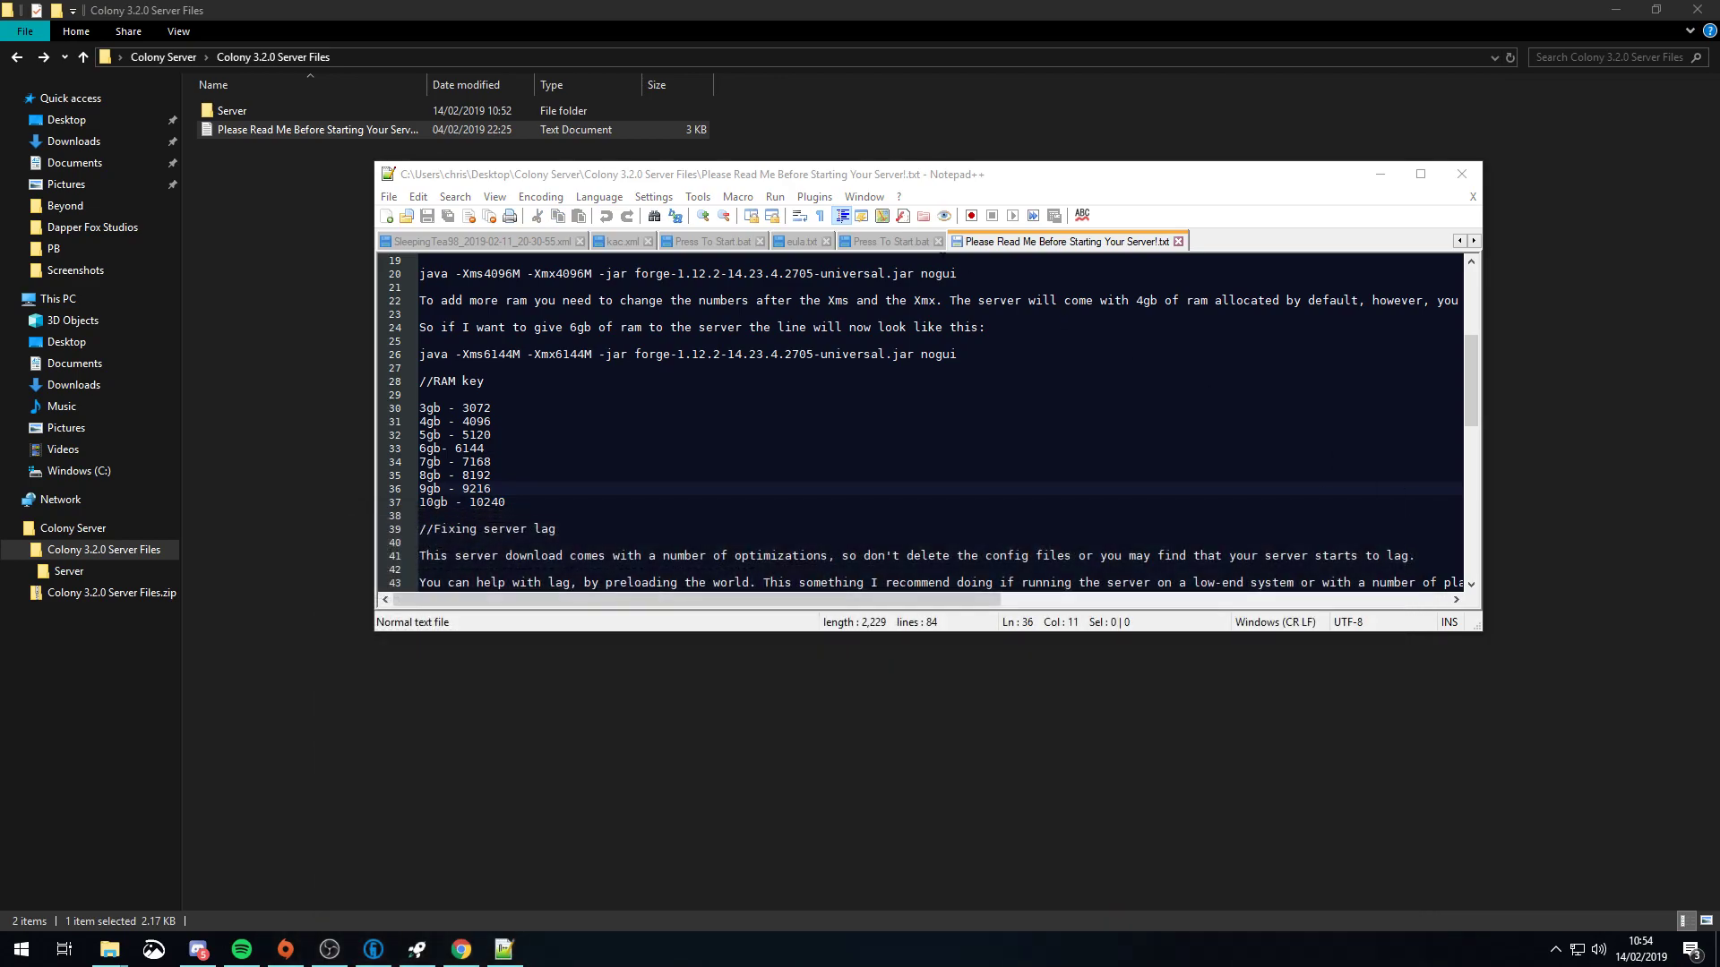
Inspect the 3072 -Xms and -Xmx memory values in Press To Start.bat.
click(891, 241)
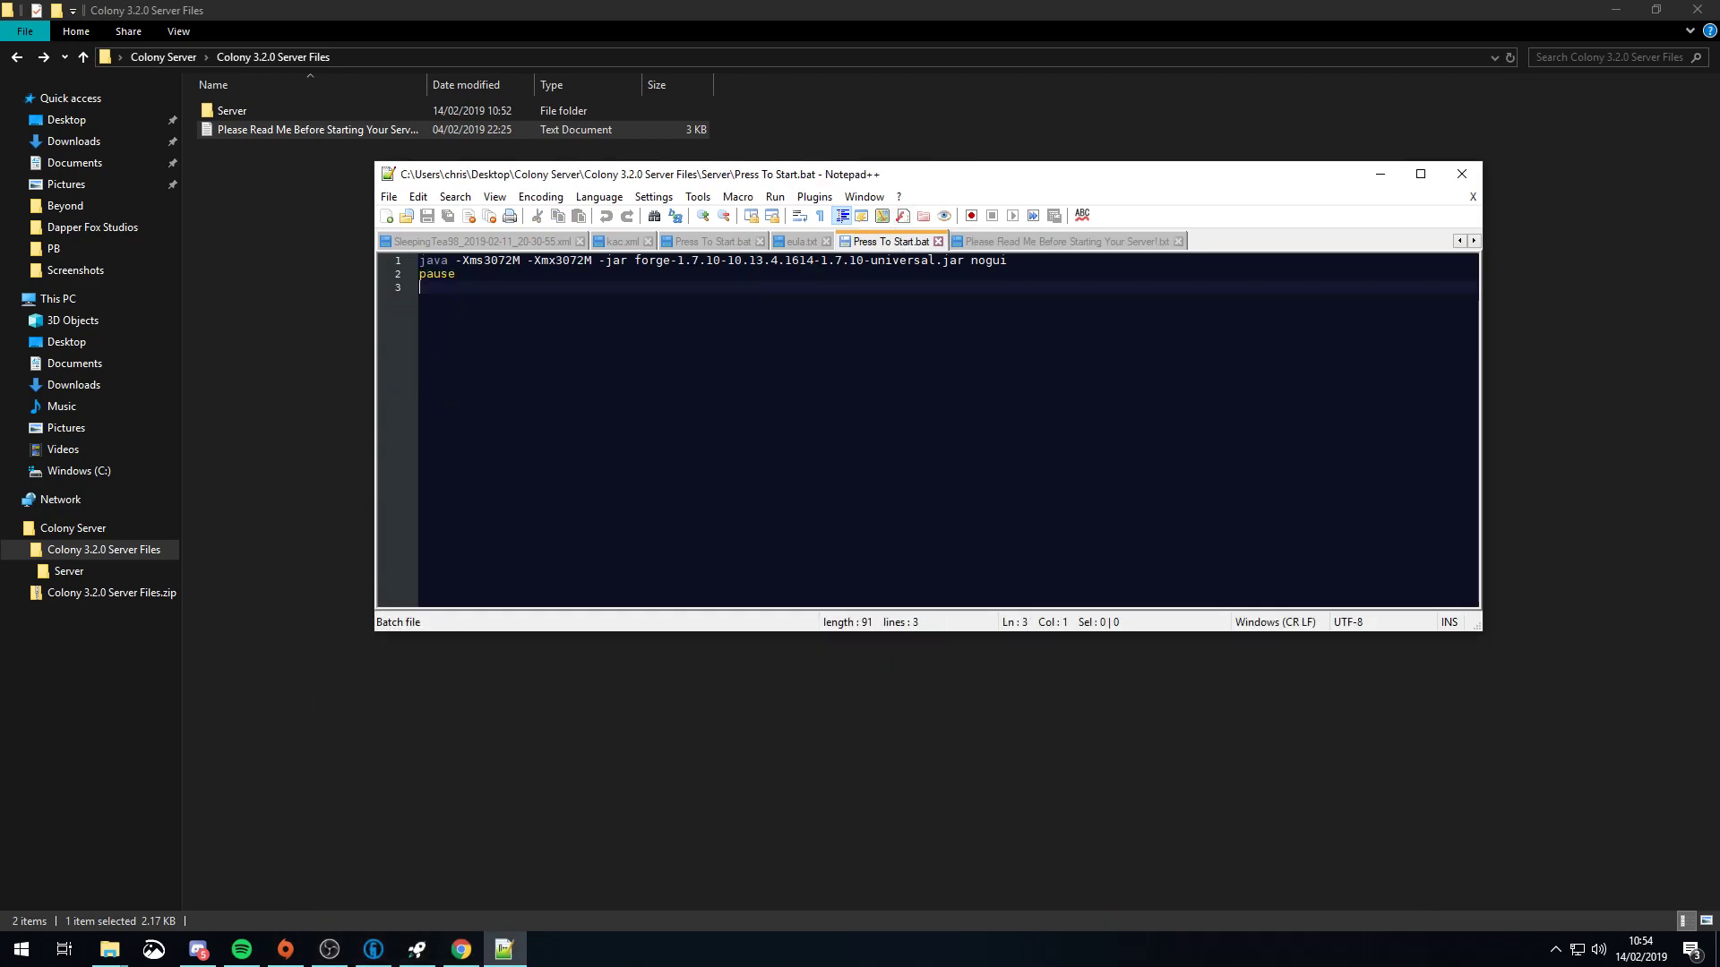
drag(511, 260, 484, 260)
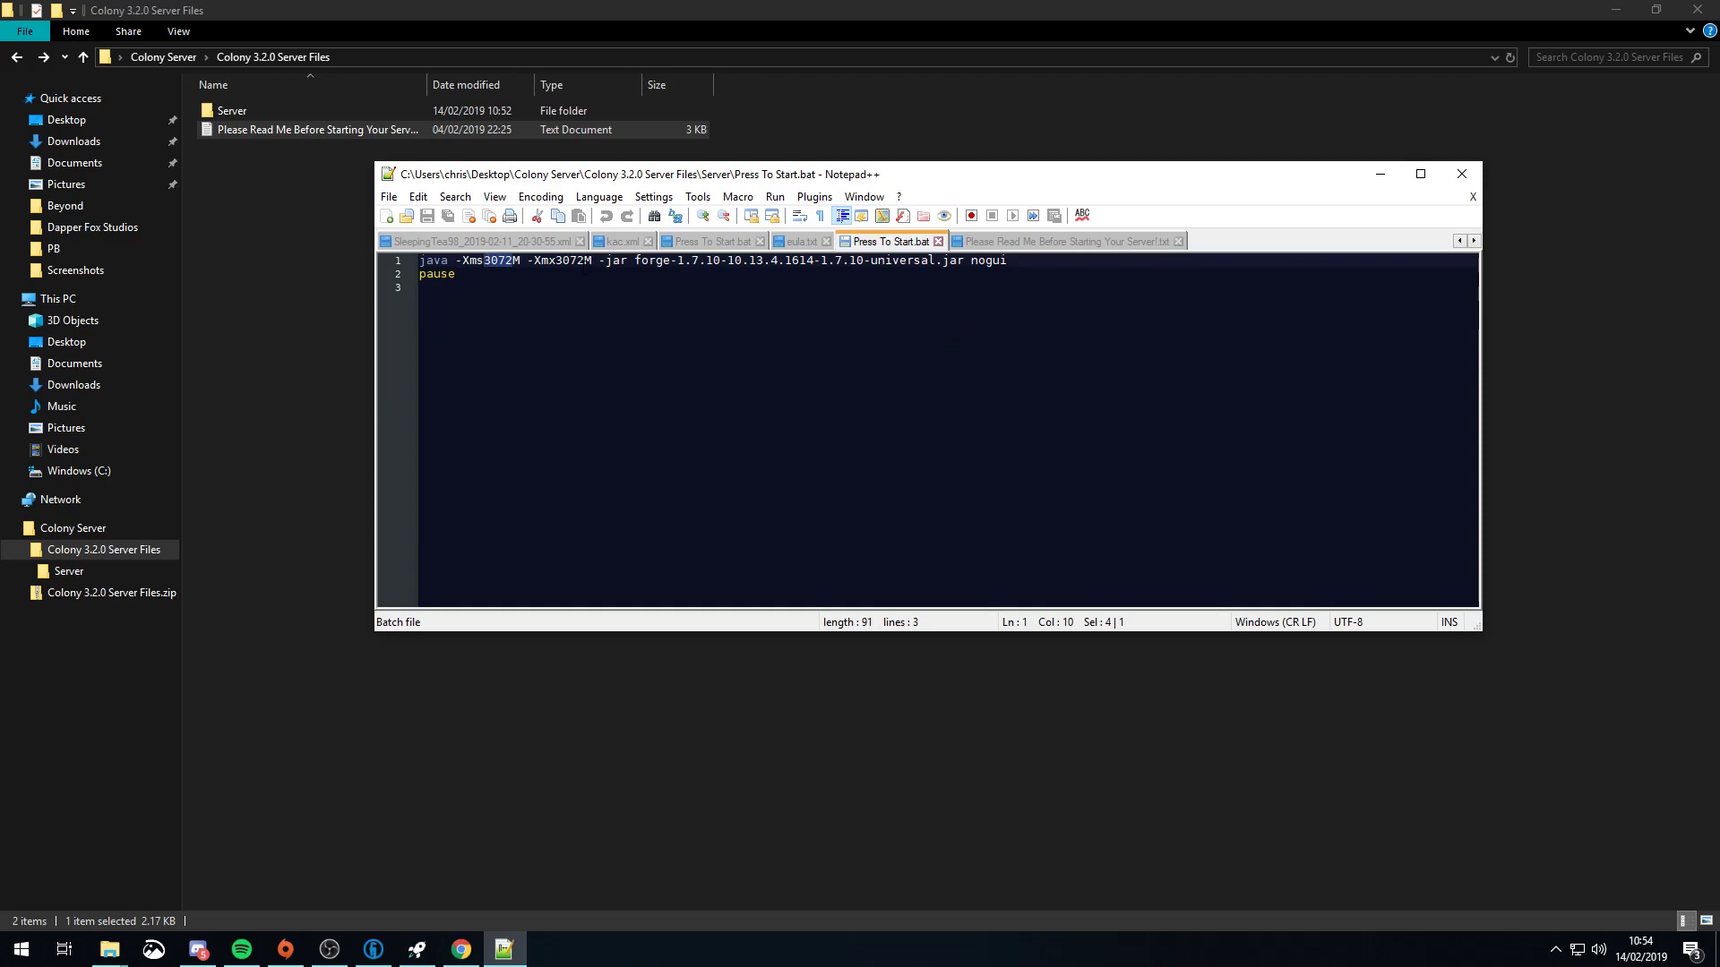
drag(591, 260, 563, 261)
click(618, 419)
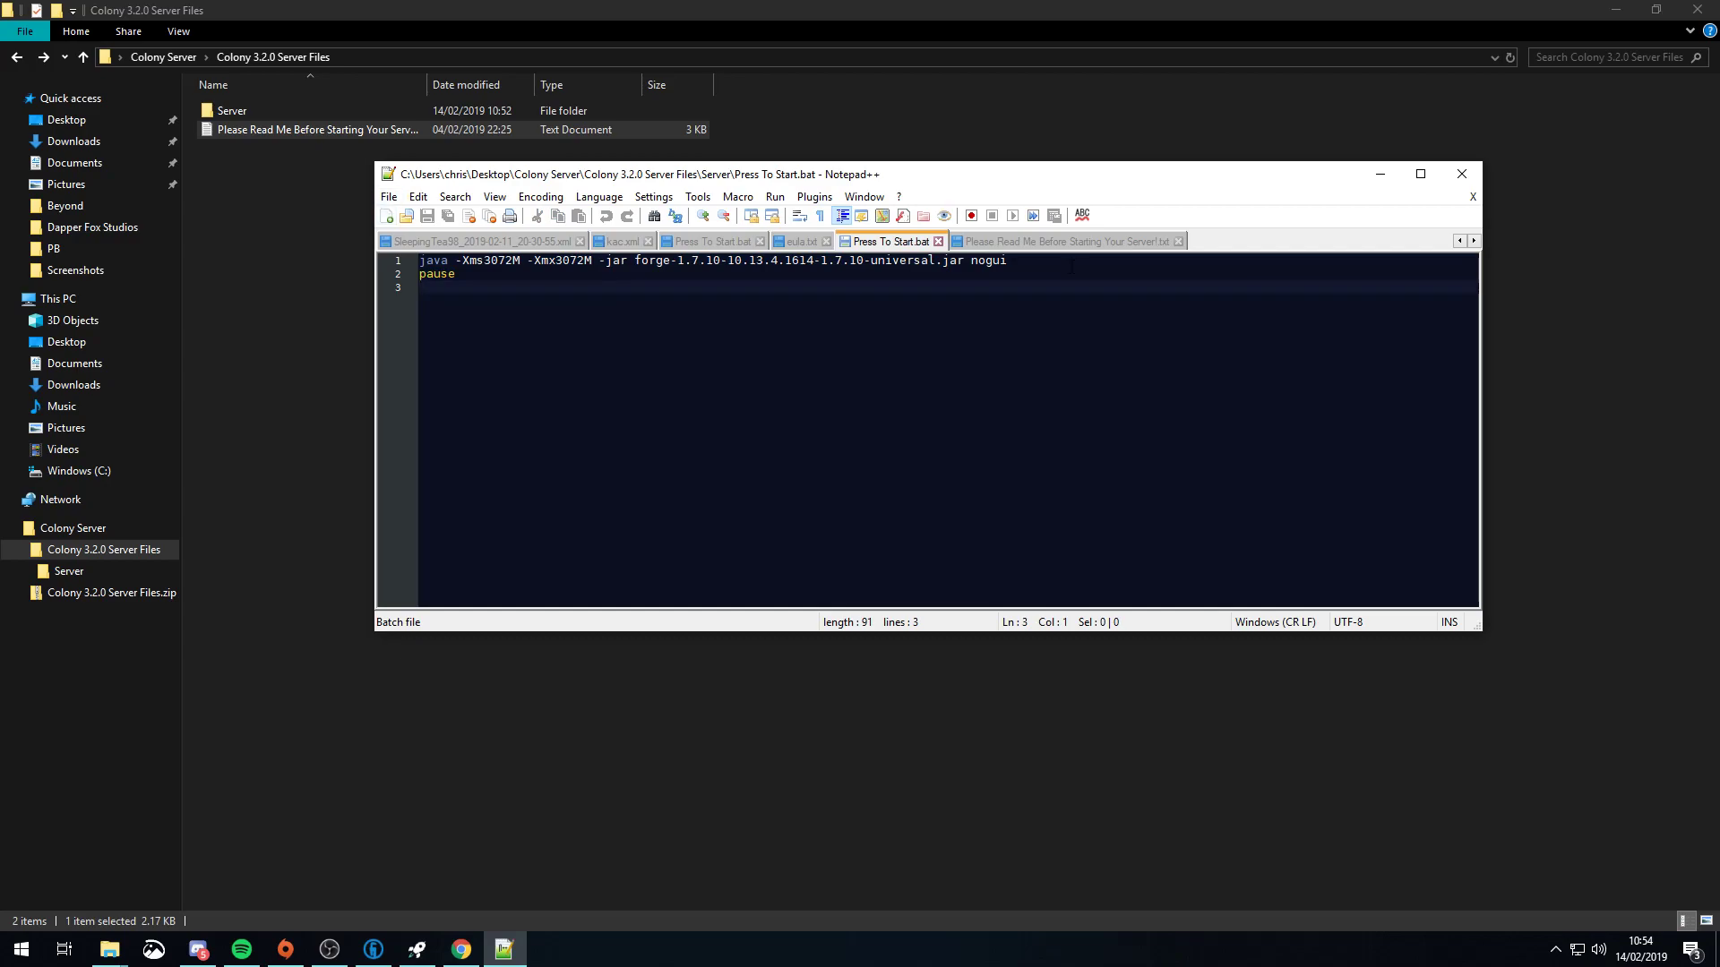
Close the xml, eula.txt and kac.xml tabs in Notepad++.
middle_click(542, 242)
middle_click(542, 242)
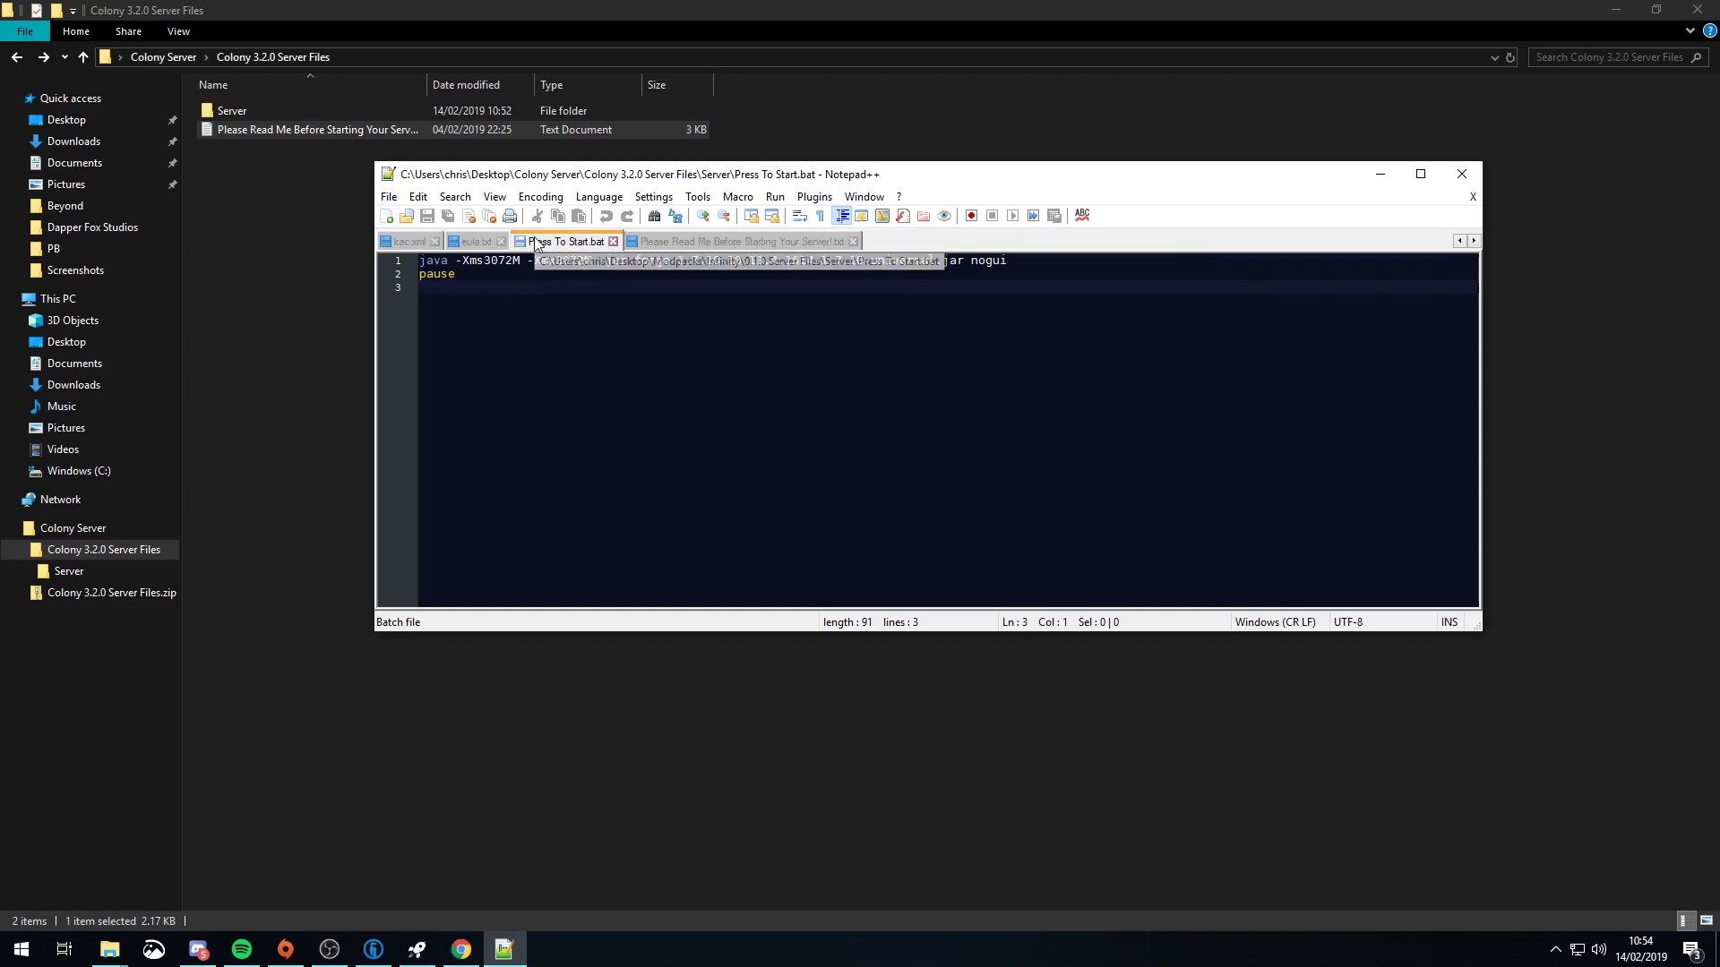
middle_click(464, 243)
middle_click(407, 242)
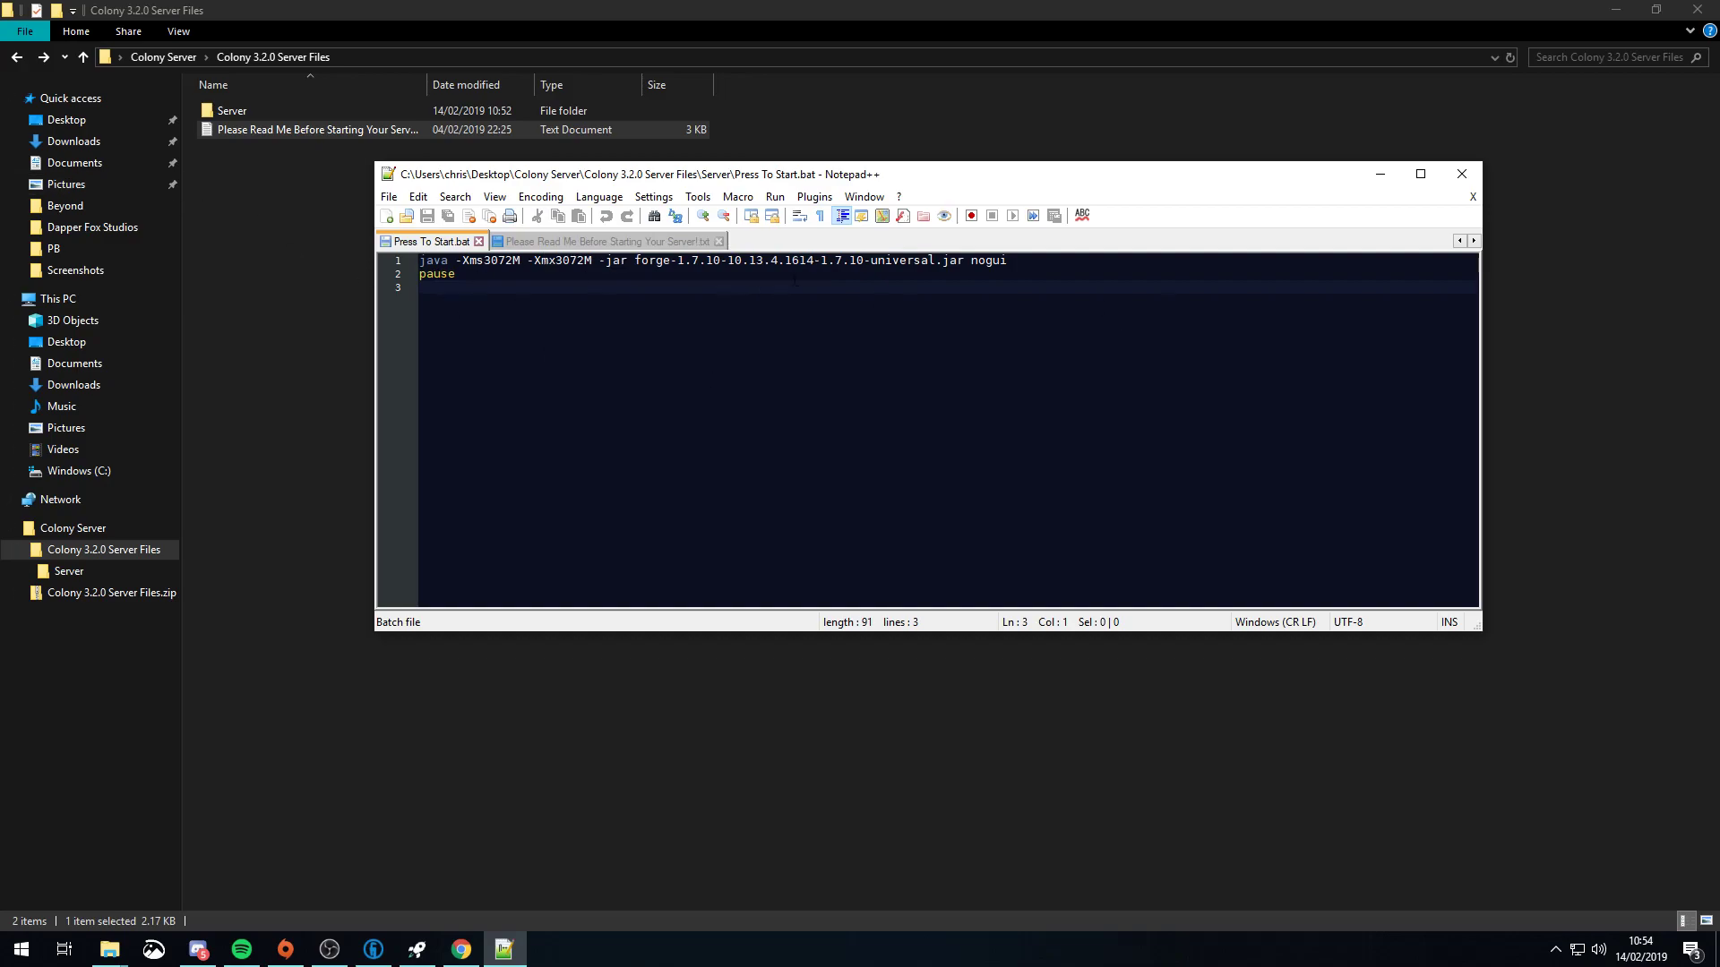
Scroll through the server readme down to the Links section with the Thermos download link and back to the top.
click(565, 242)
scroll(781, 514, down, 3)
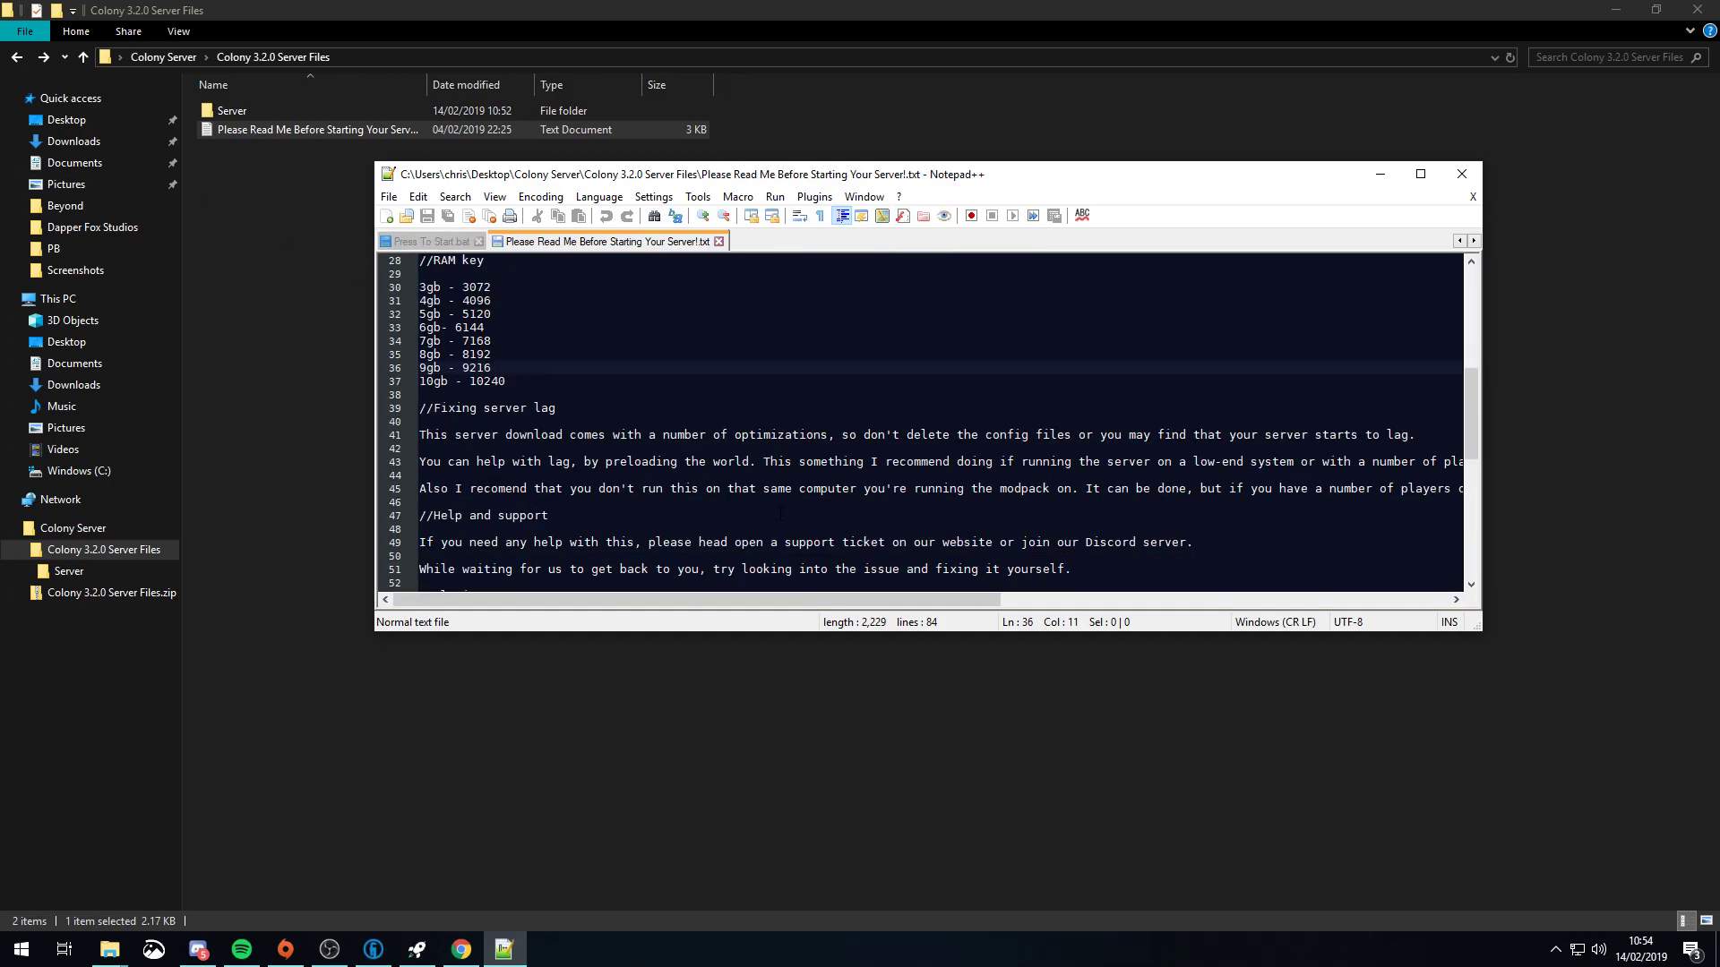
scroll(826, 508, down, 2)
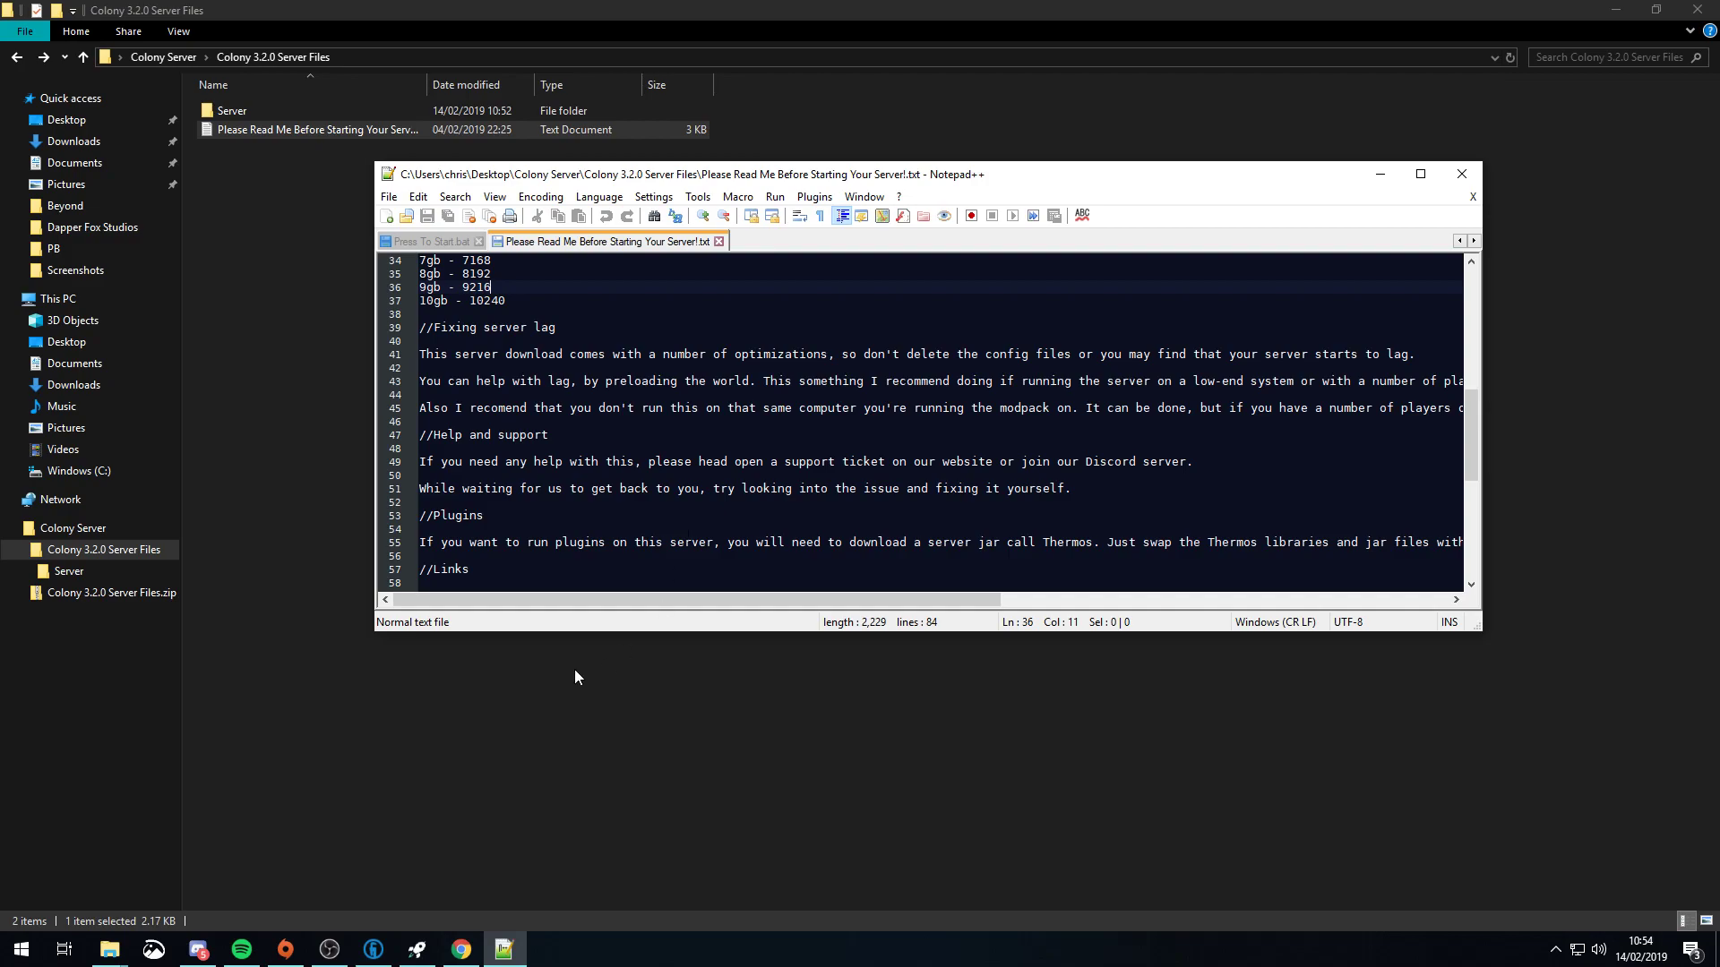
scroll(964, 541, down, 1)
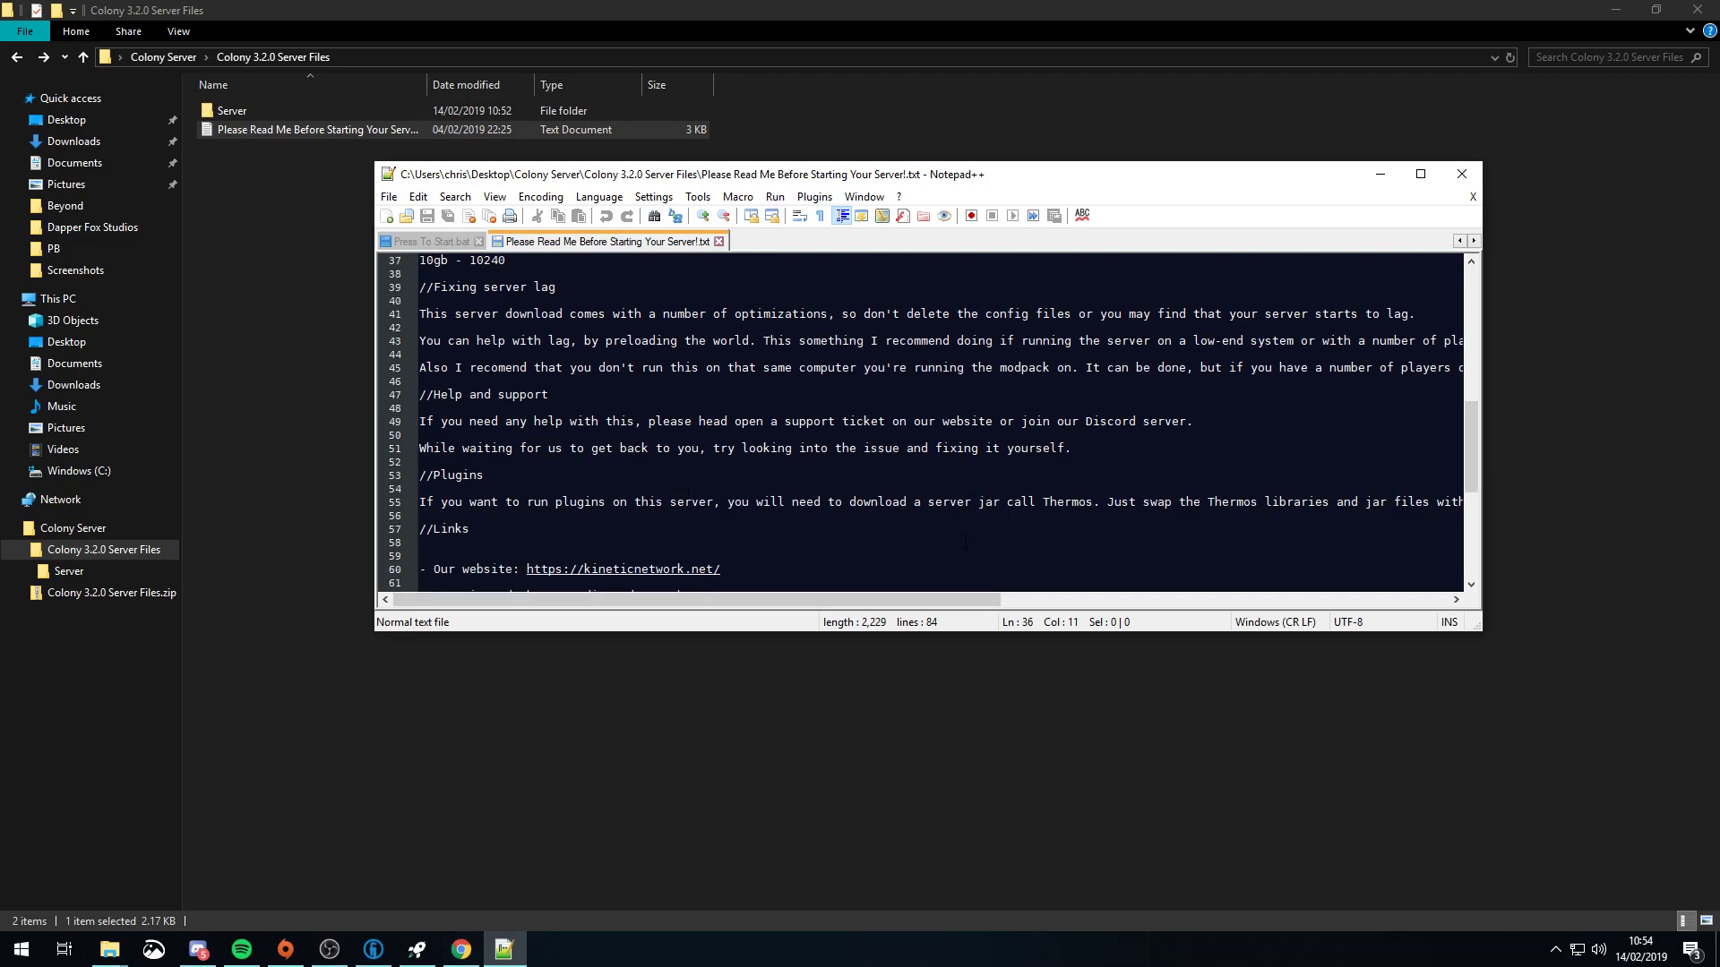
scroll(977, 542, up, 1)
scroll(959, 553, down, 1)
scroll(1021, 412, down, 3)
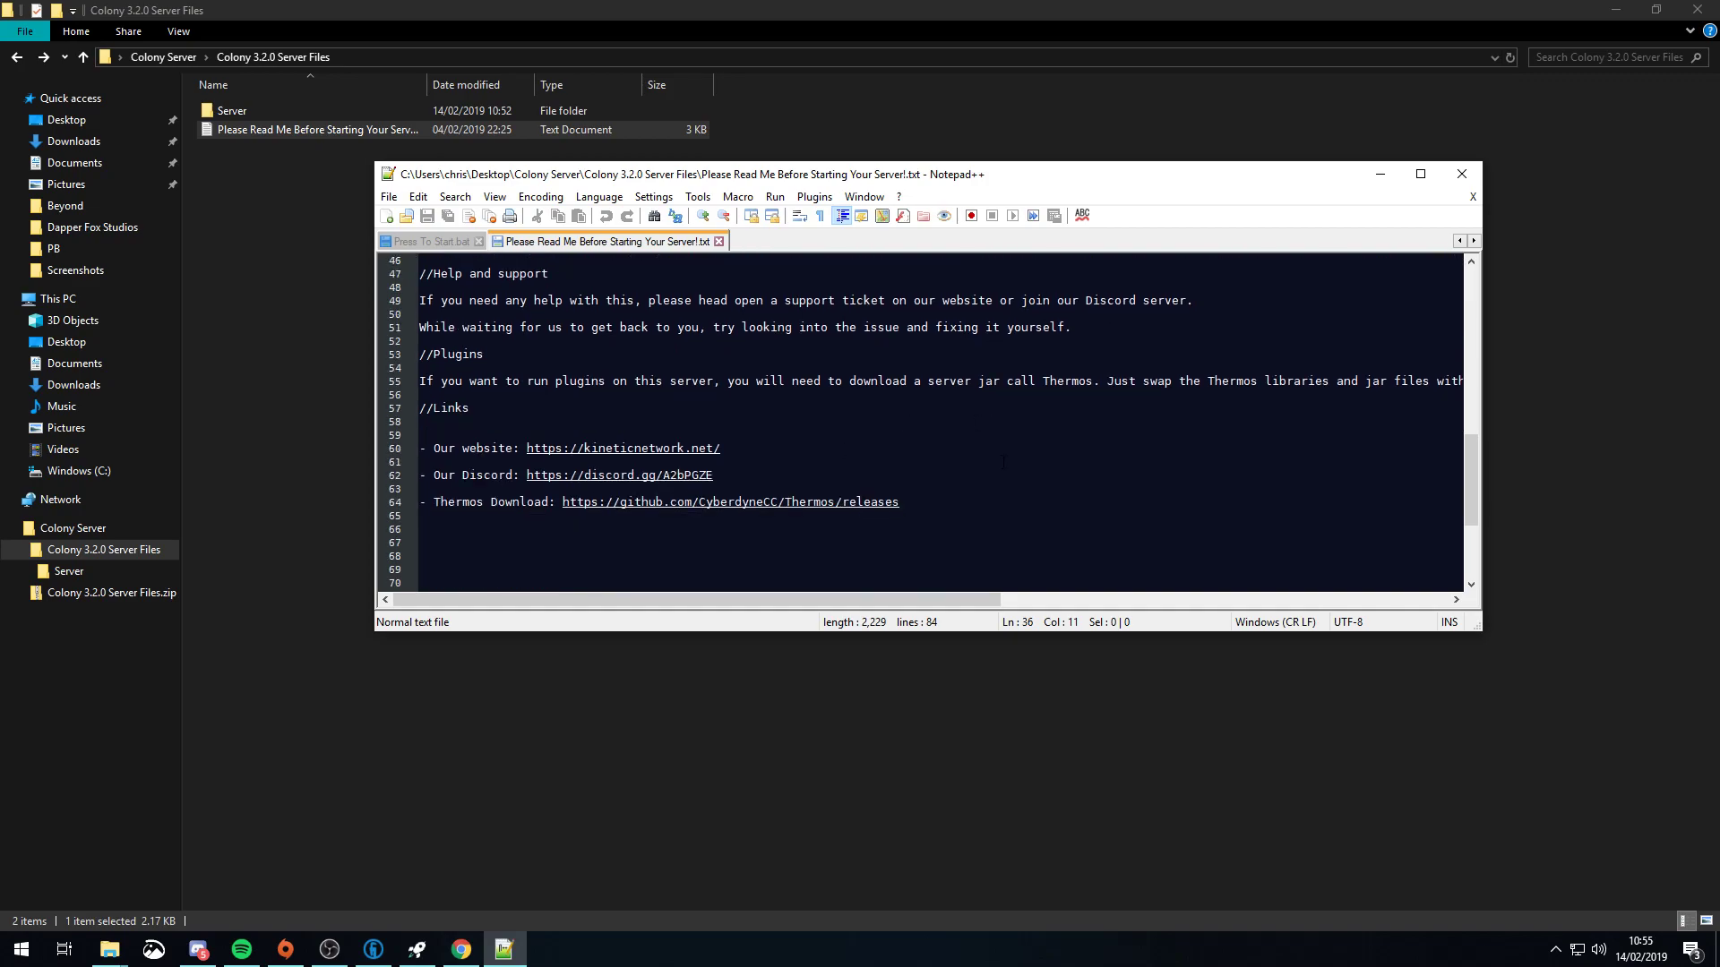
scroll(1003, 463, up, 14)
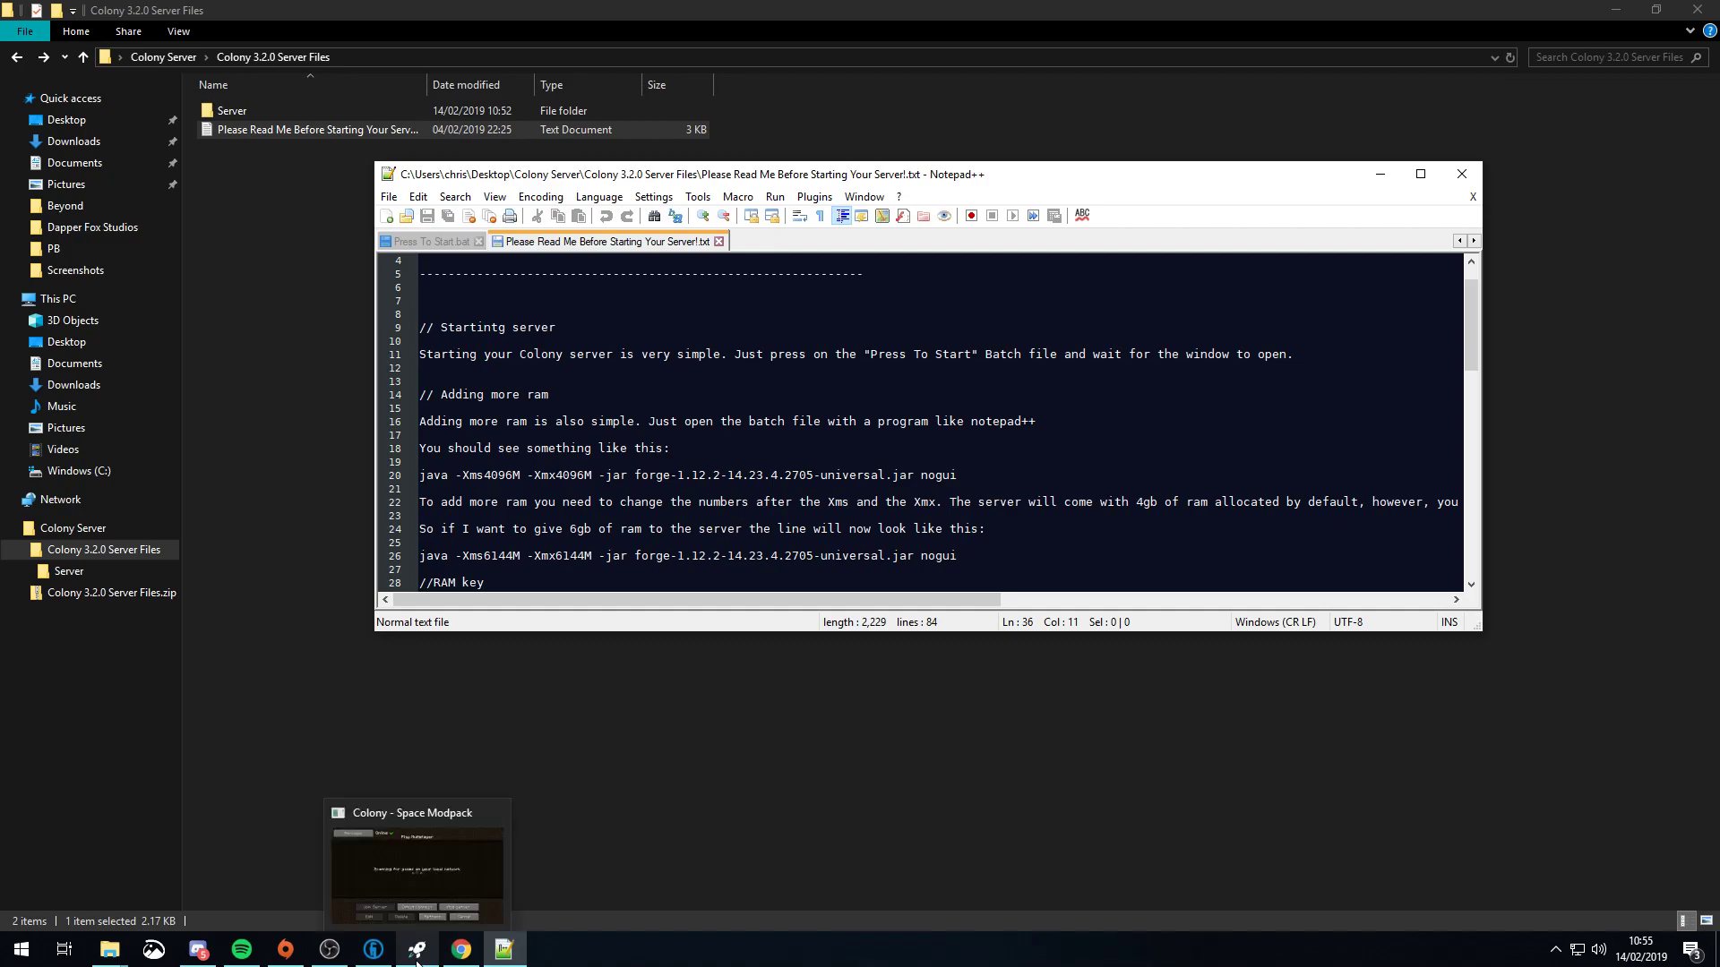
Relaunch the server with Press To Start.bat from the Server folder and return to the Colony game window.
double_click(231, 110)
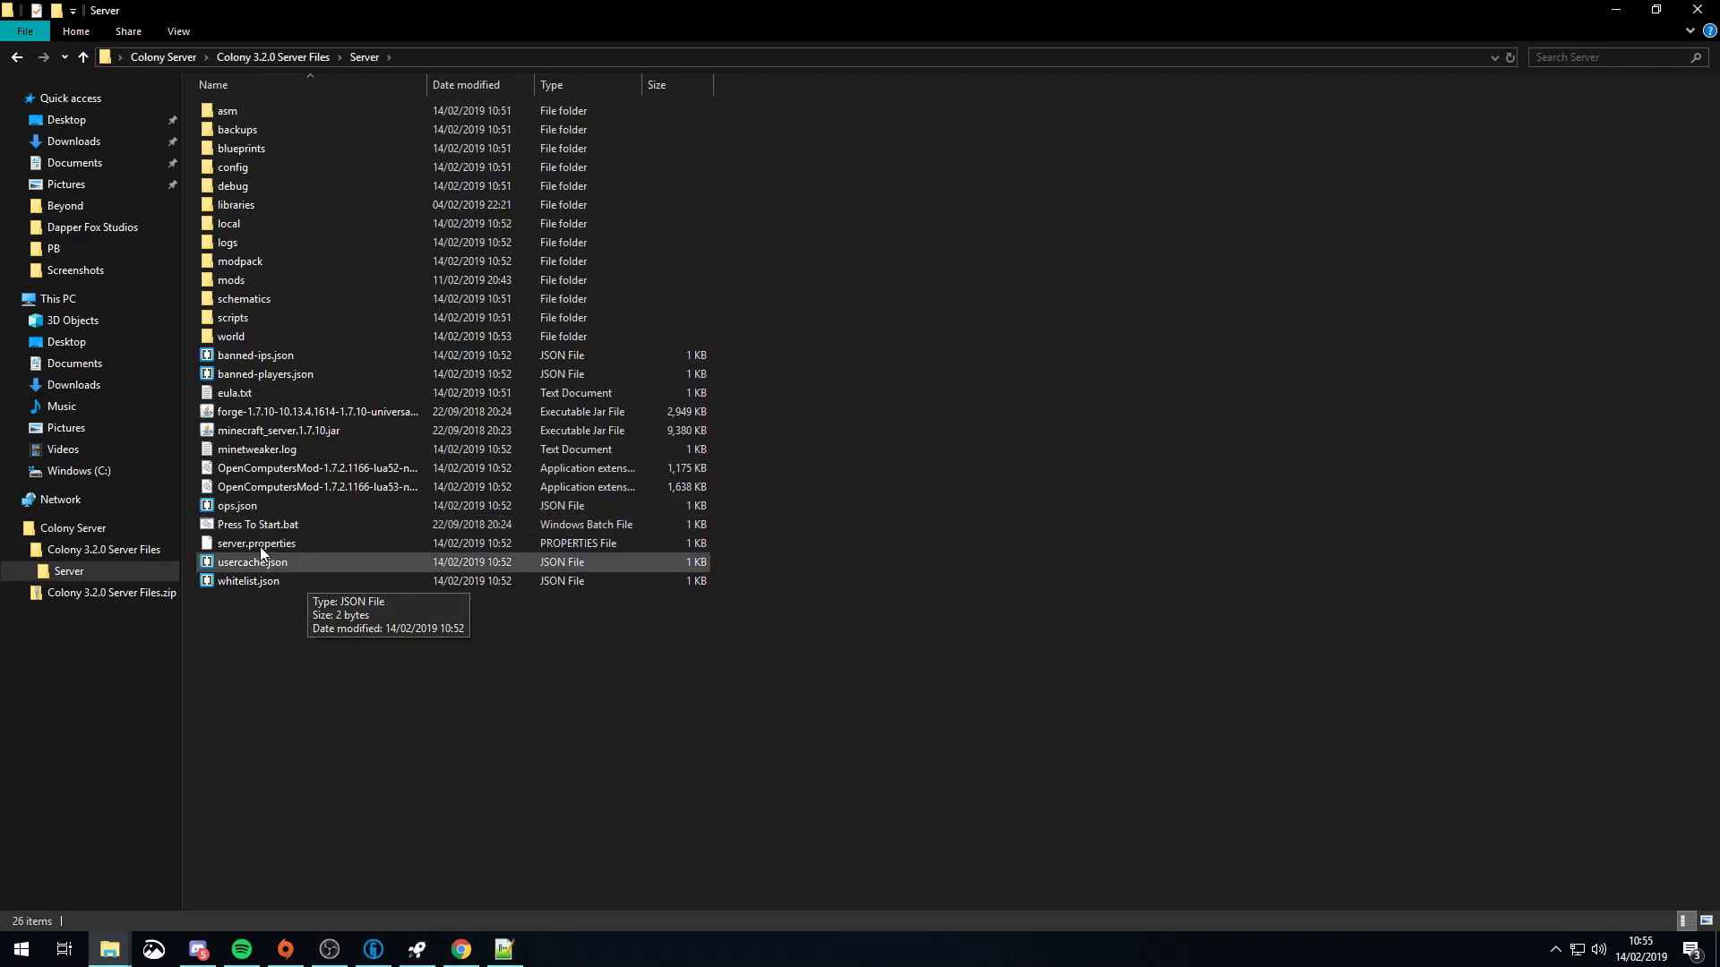
double_click(272, 524)
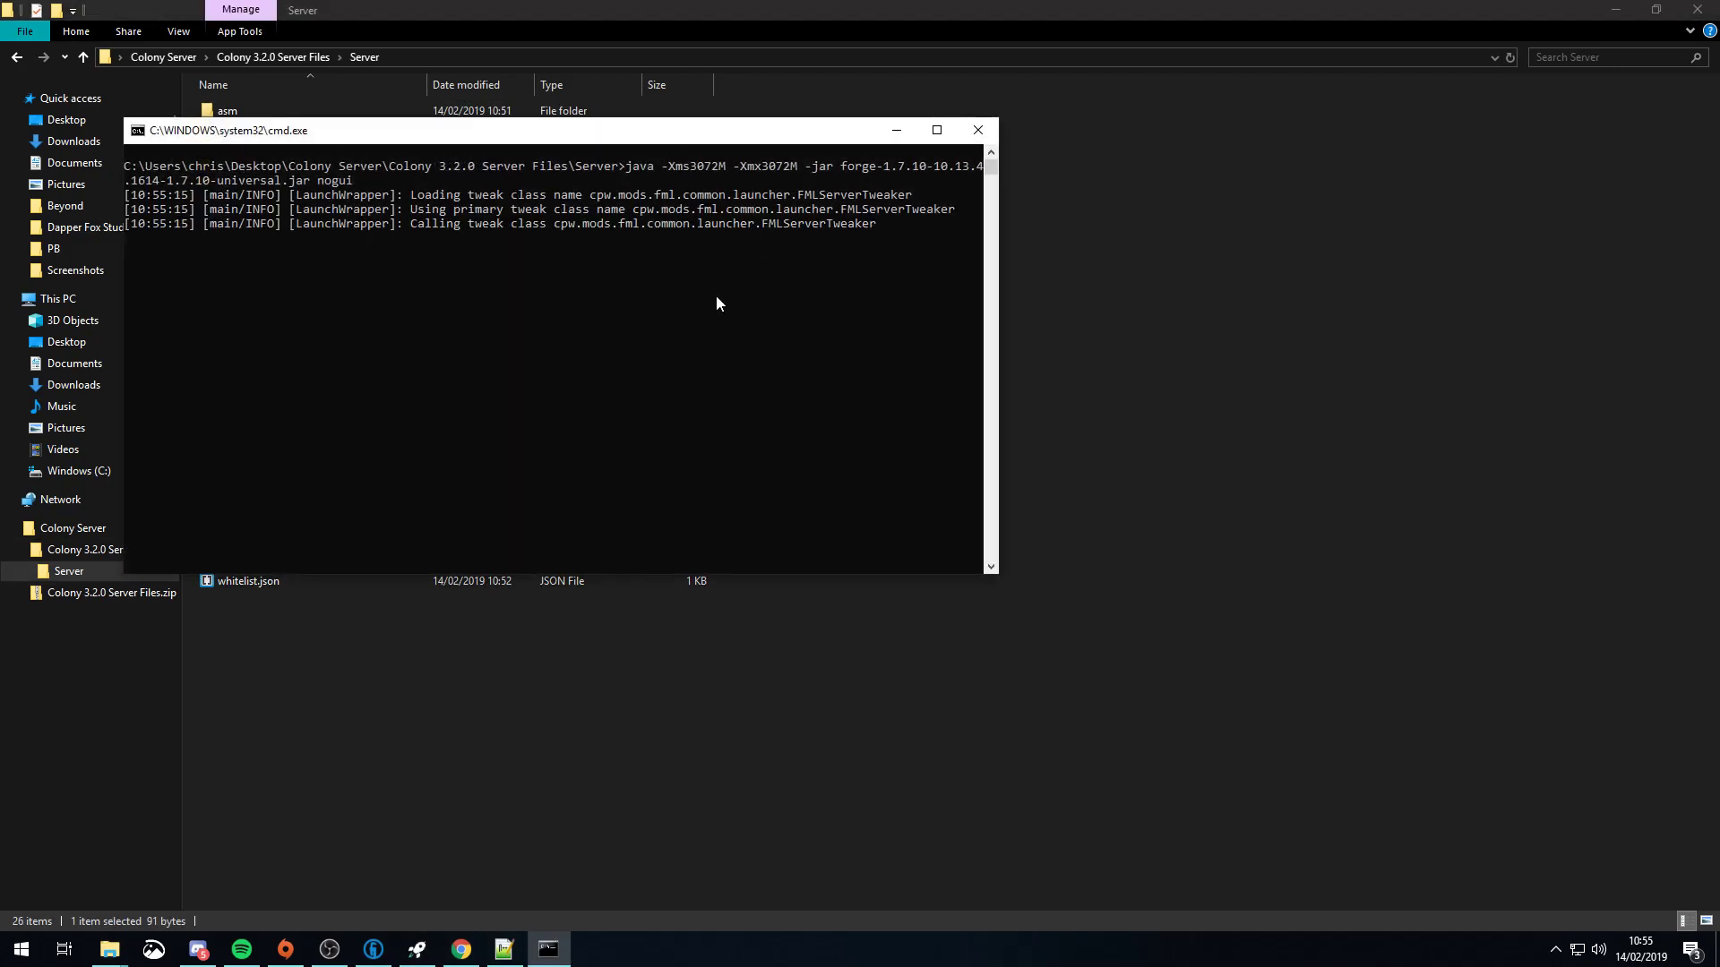
click(417, 948)
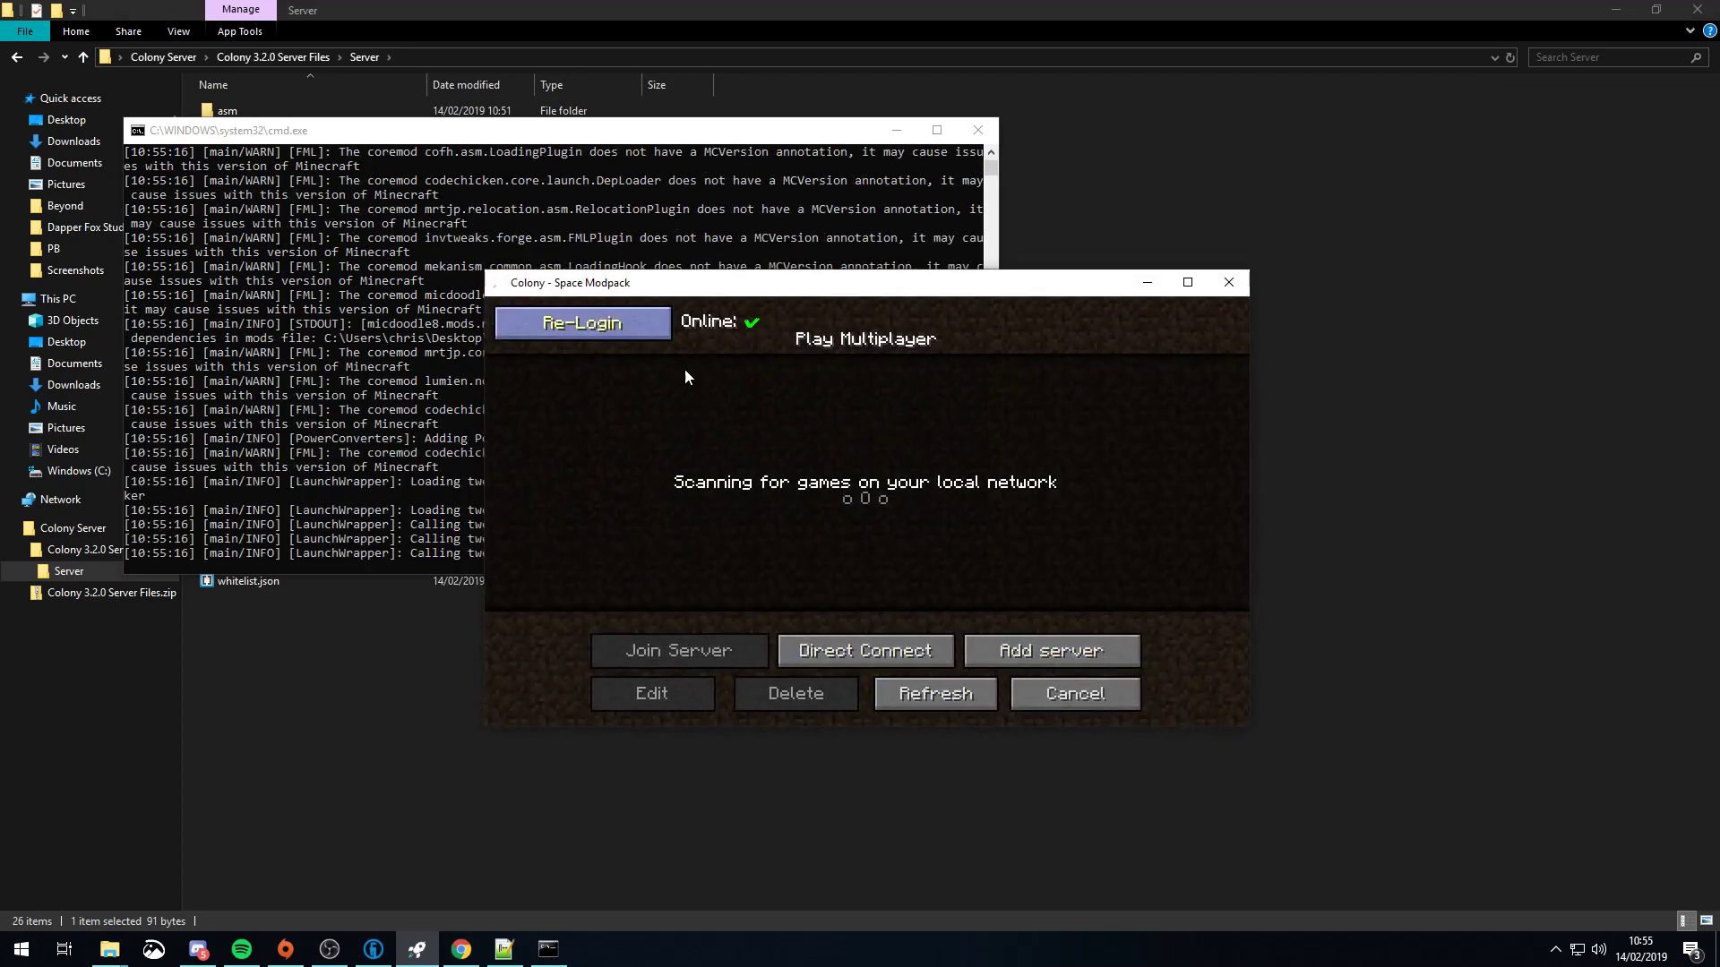
Add a Minecraft Server entry with address localhost to the multiplayer list and select it.
click(1075, 694)
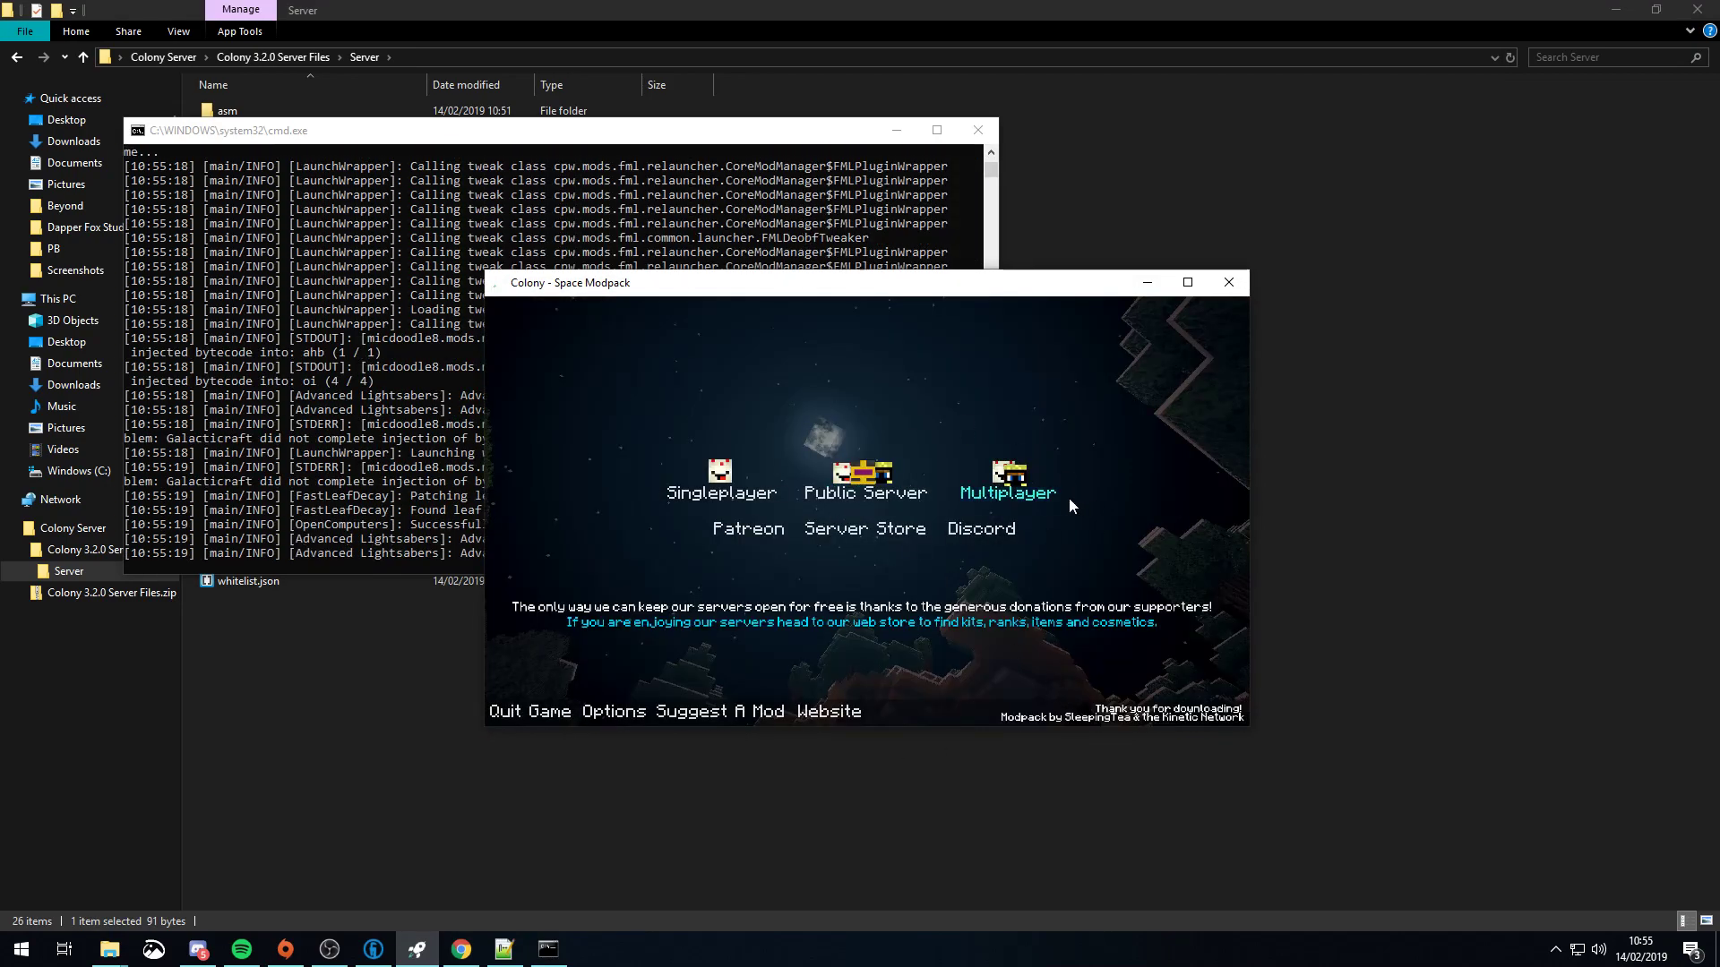
click(1006, 492)
click(1030, 651)
click(729, 492)
text(local)
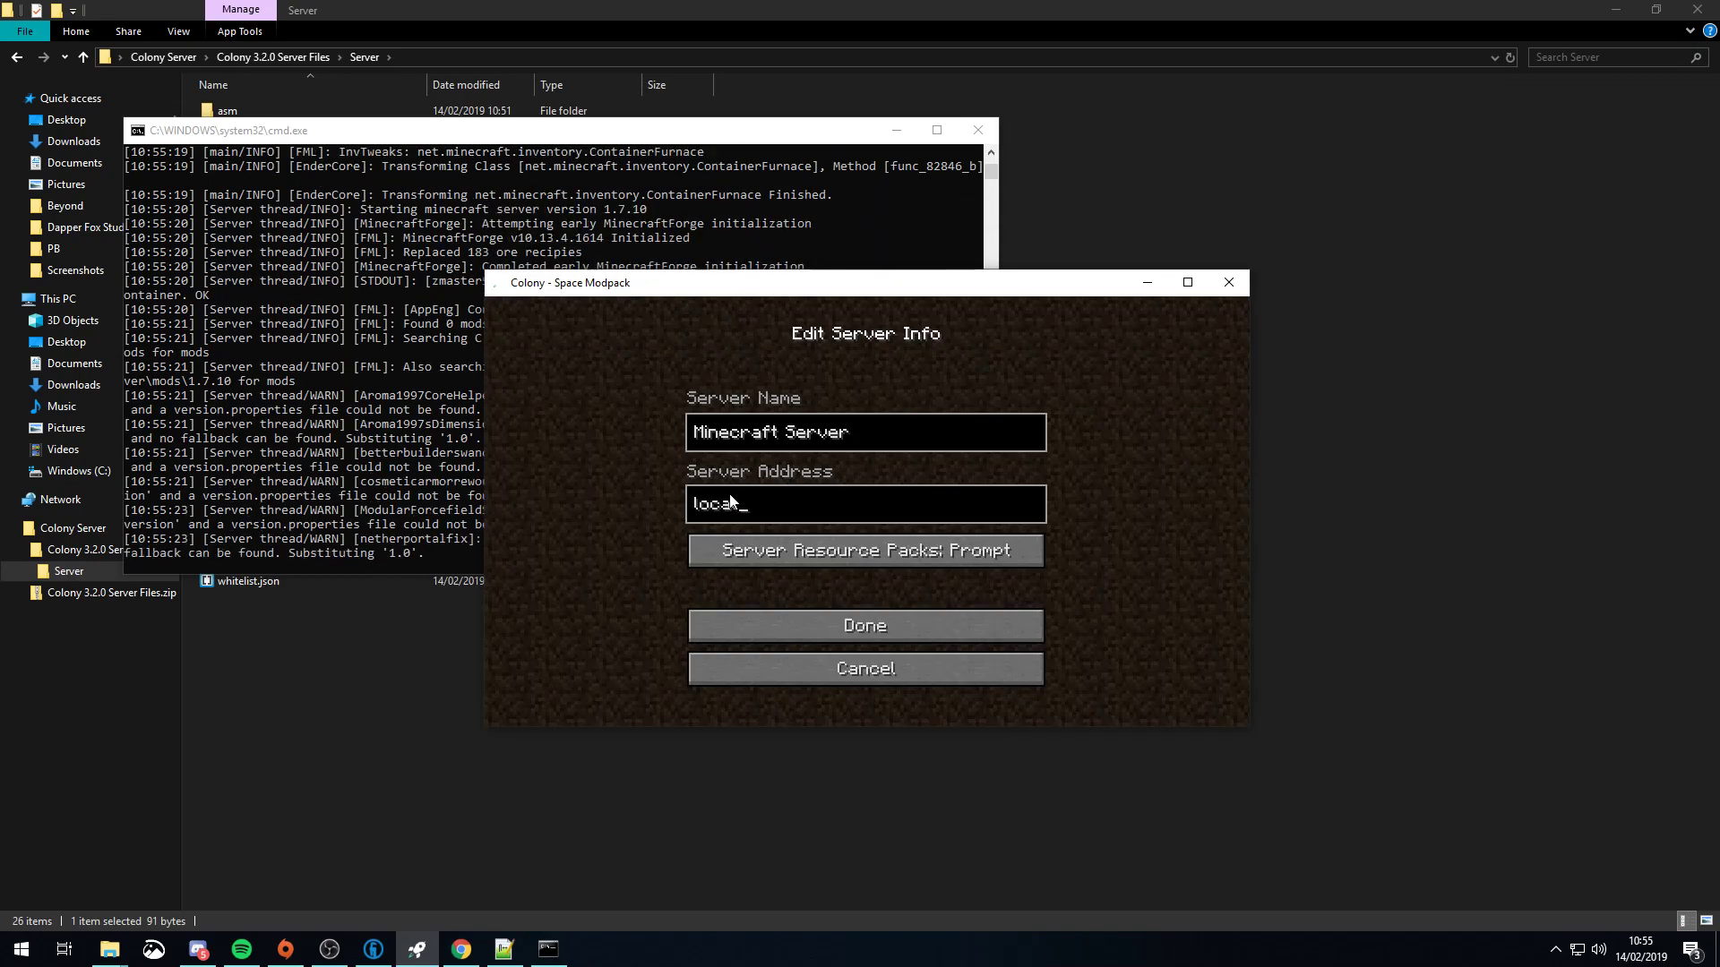
text(host)
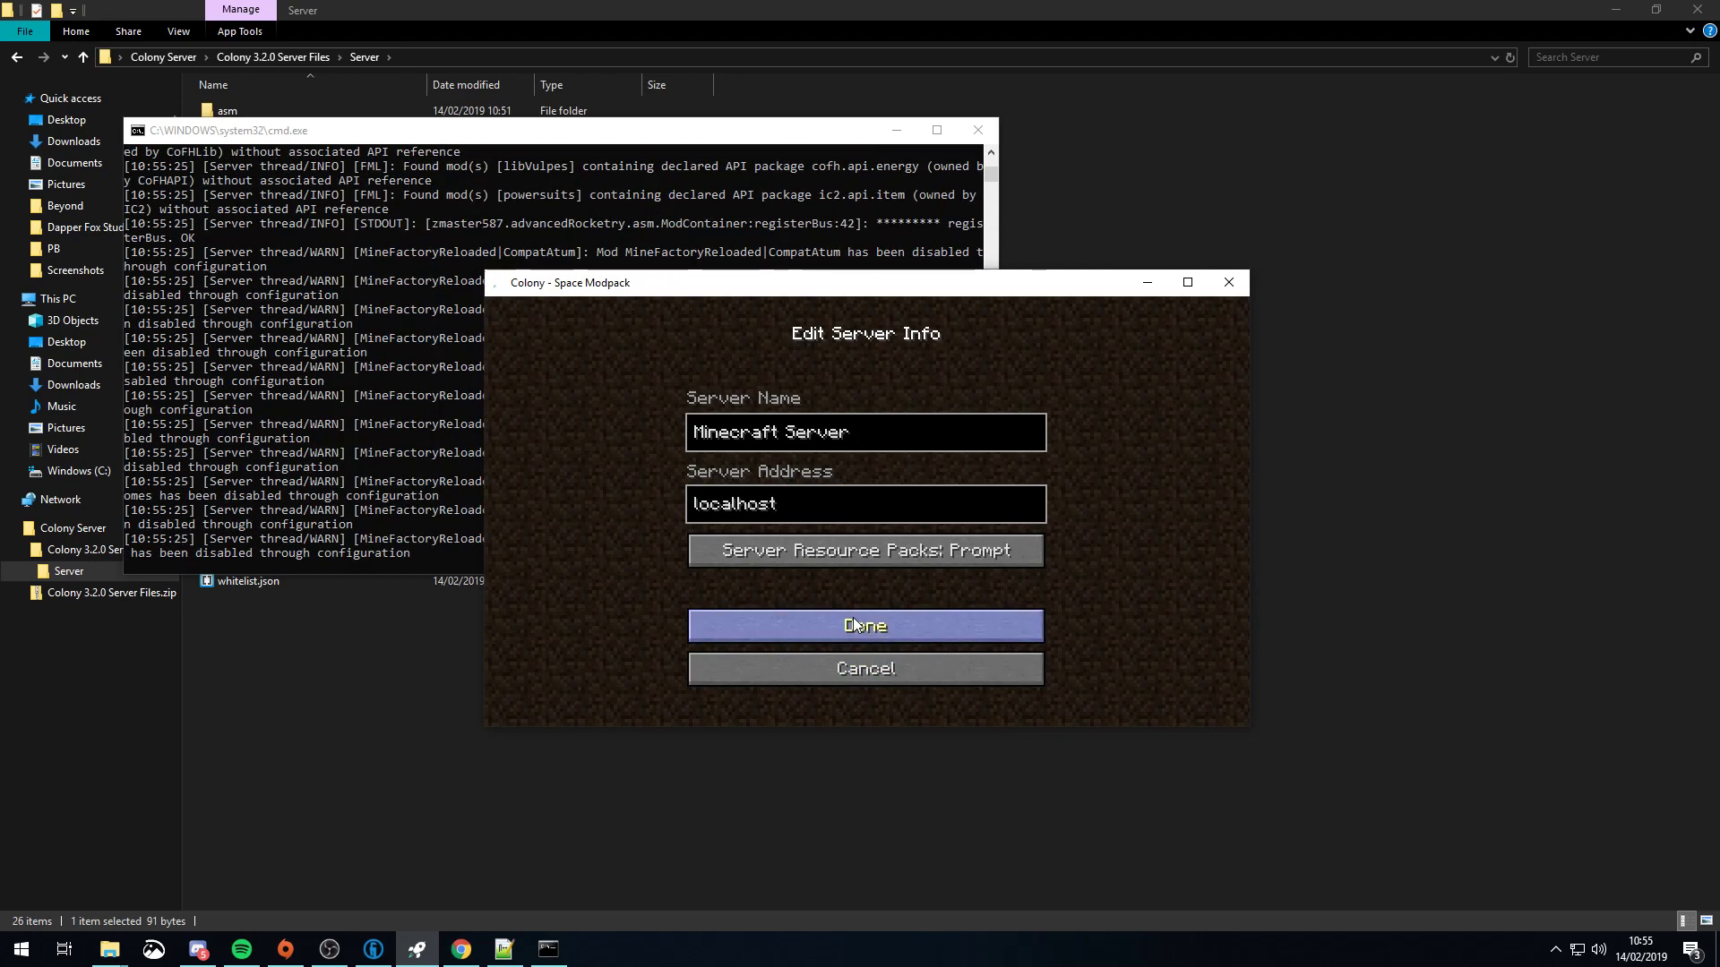
click(855, 626)
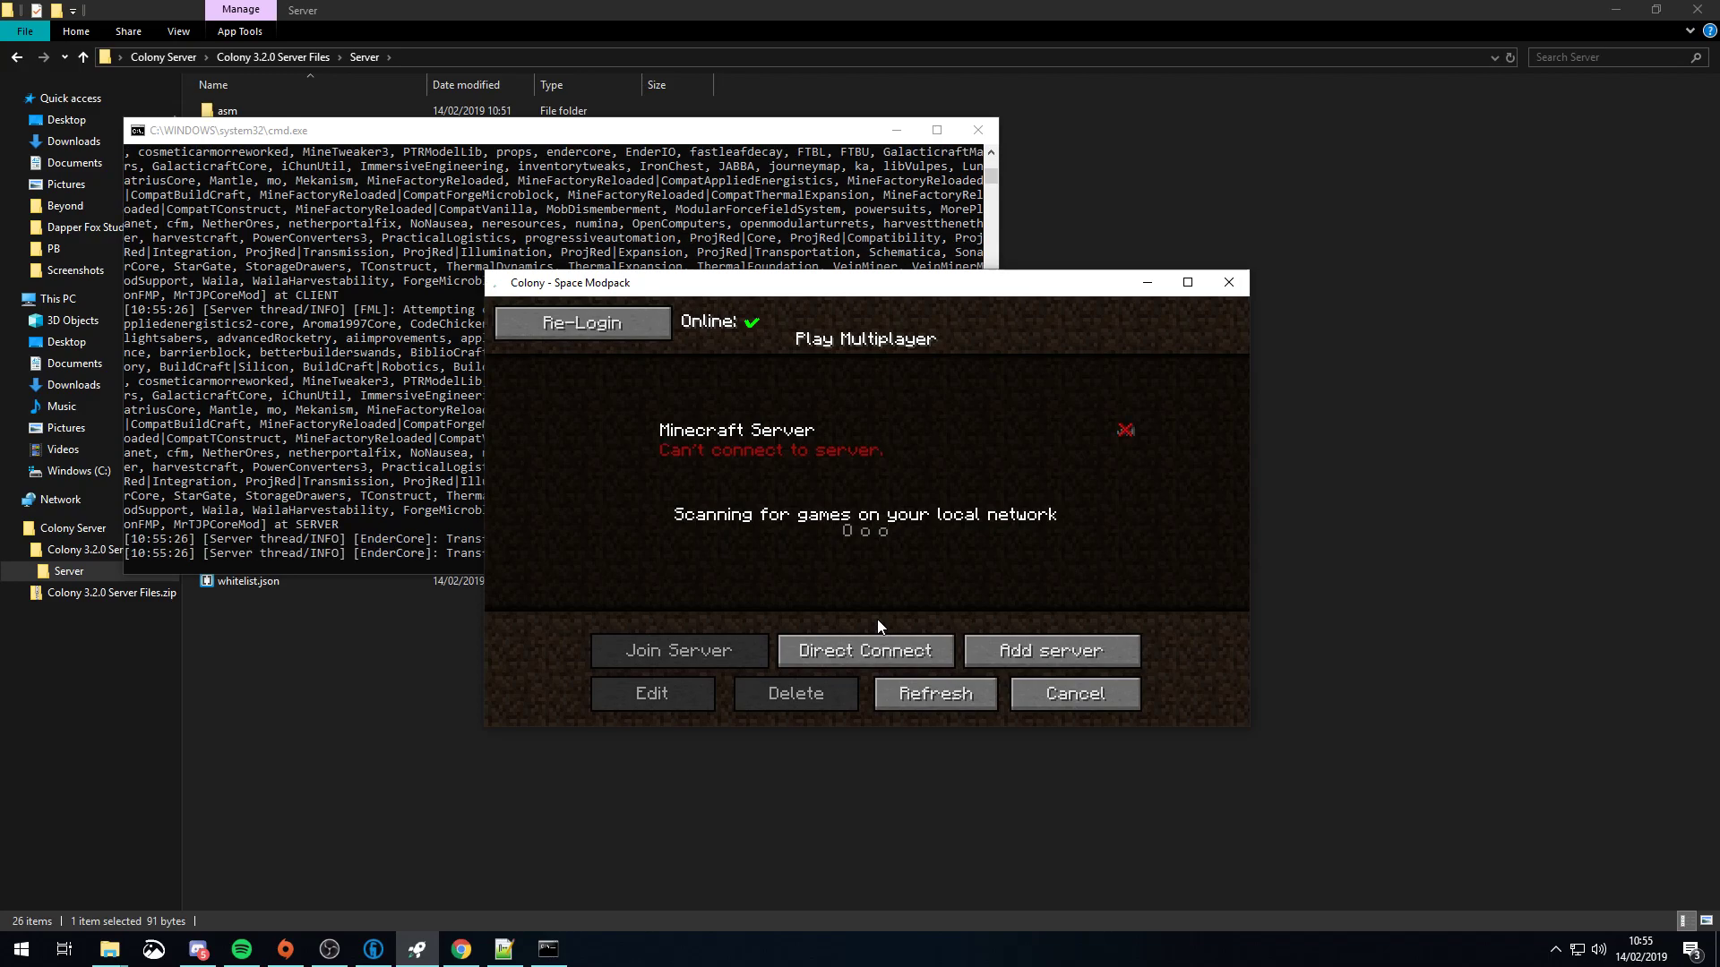
click(736, 481)
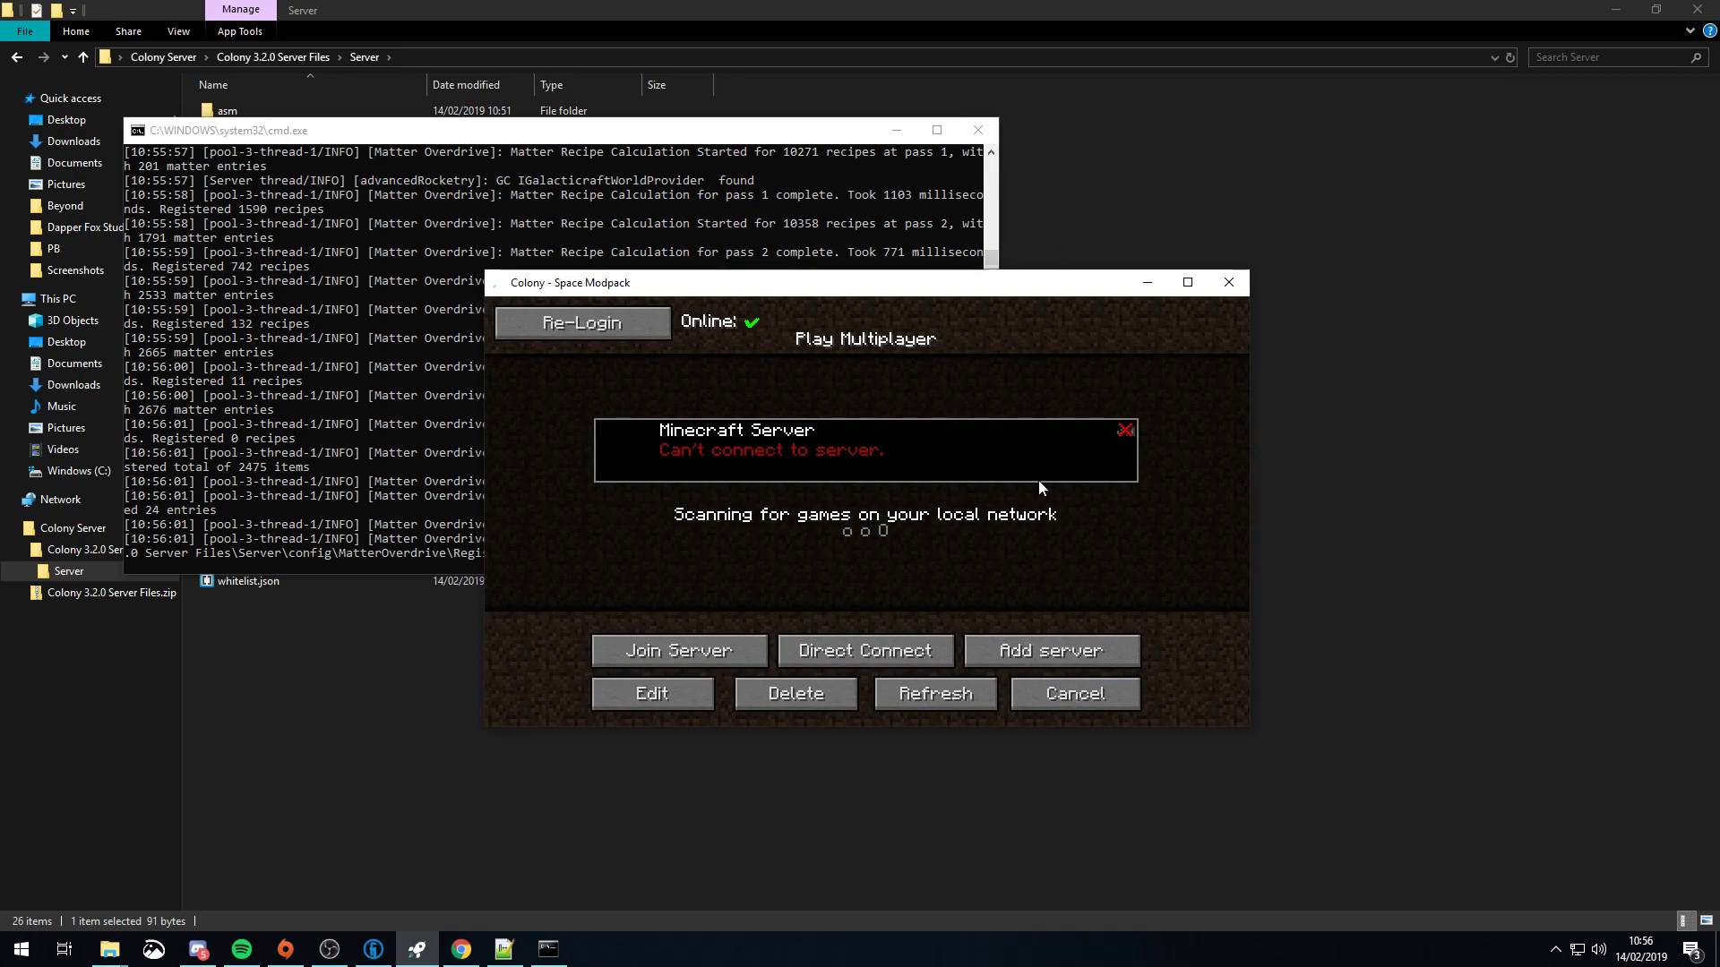
Refresh the server list until it shows A Colony Server 0/20, then join it.
click(953, 685)
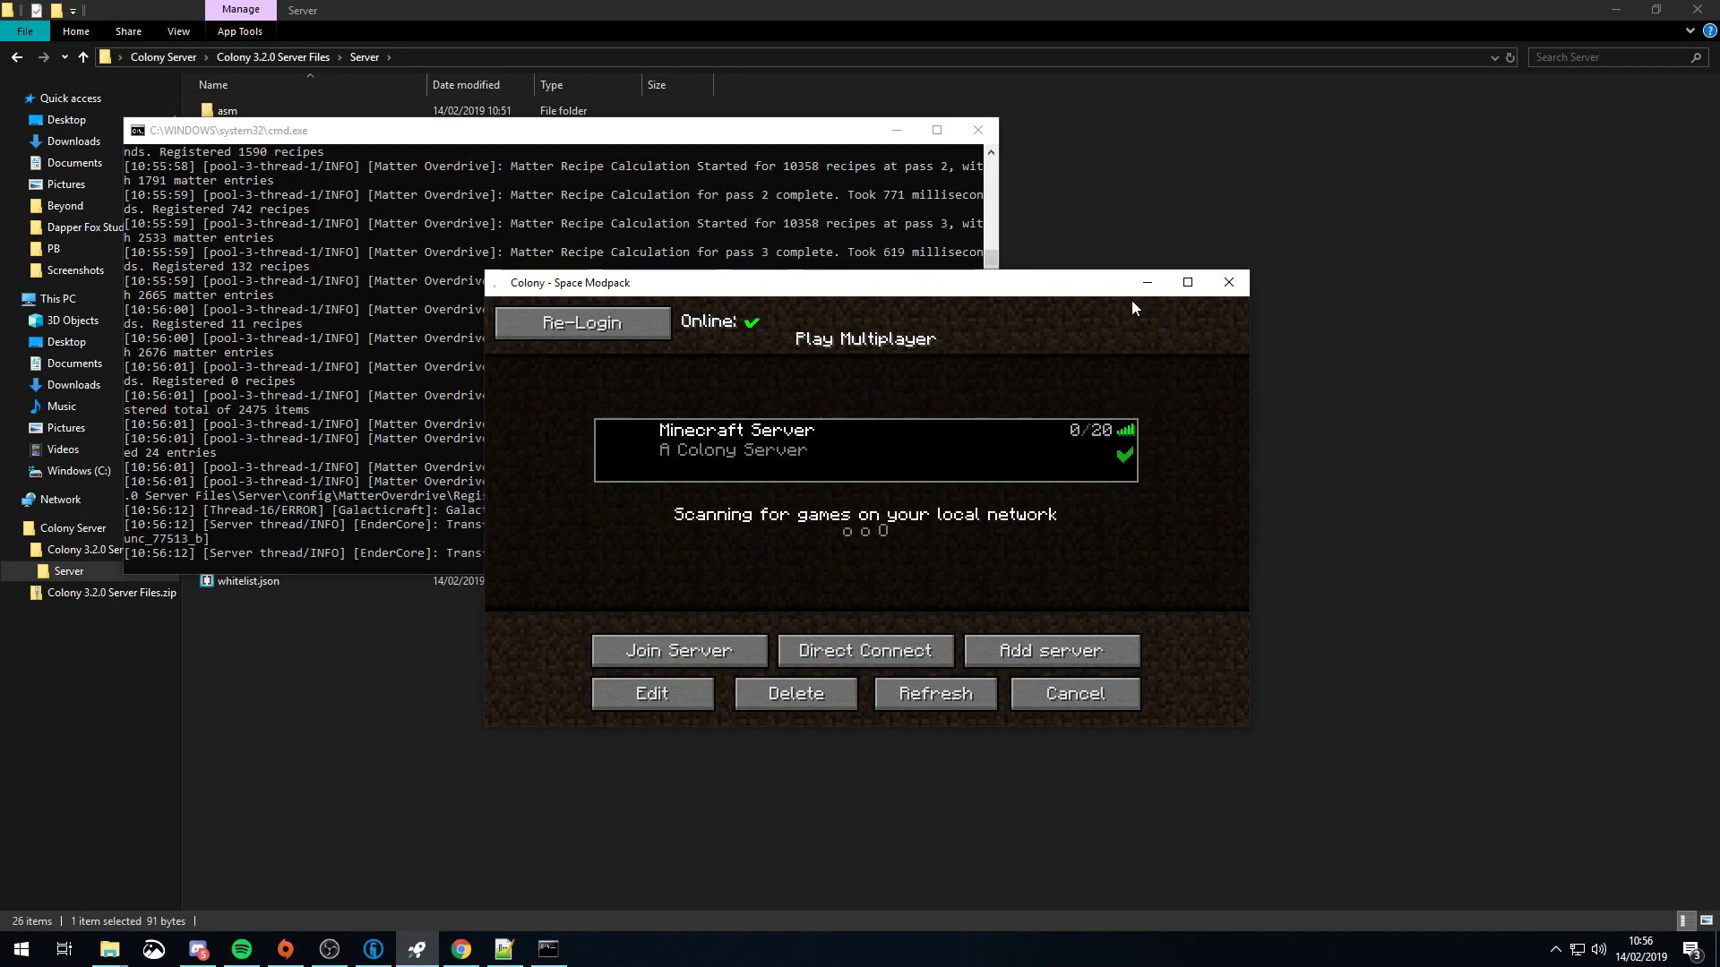
click(636, 654)
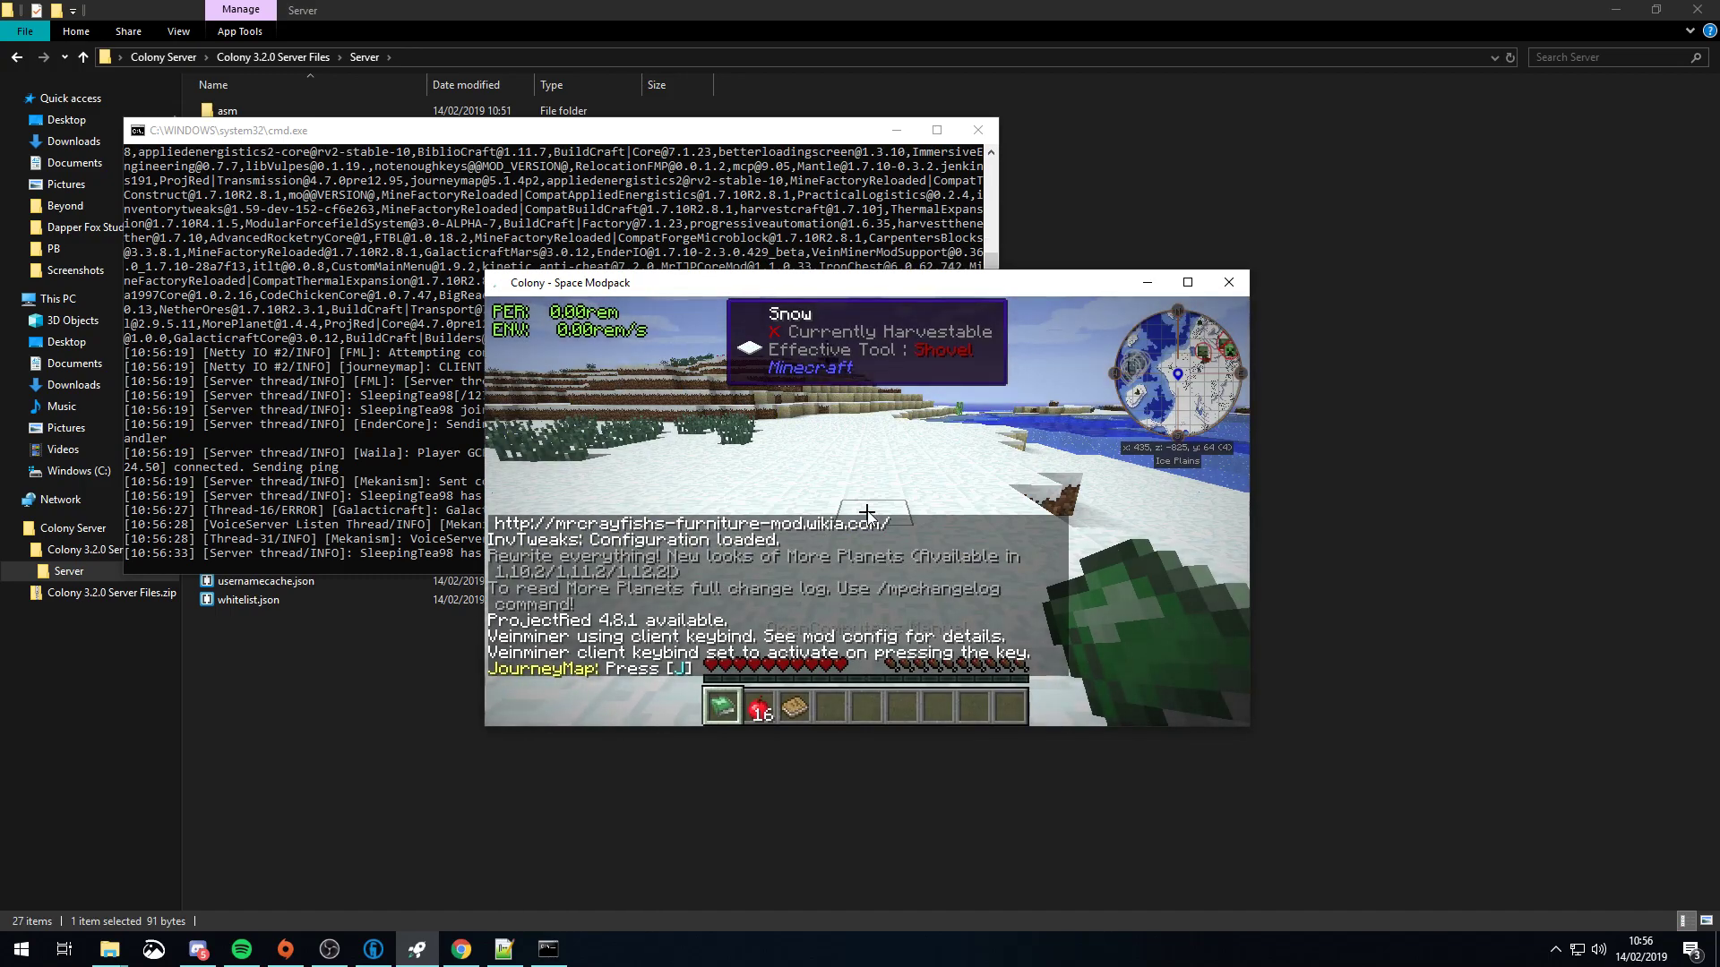
Close Minecraft, stop the Colony server with the stop command, and close its console window.
key(e)
click(1228, 282)
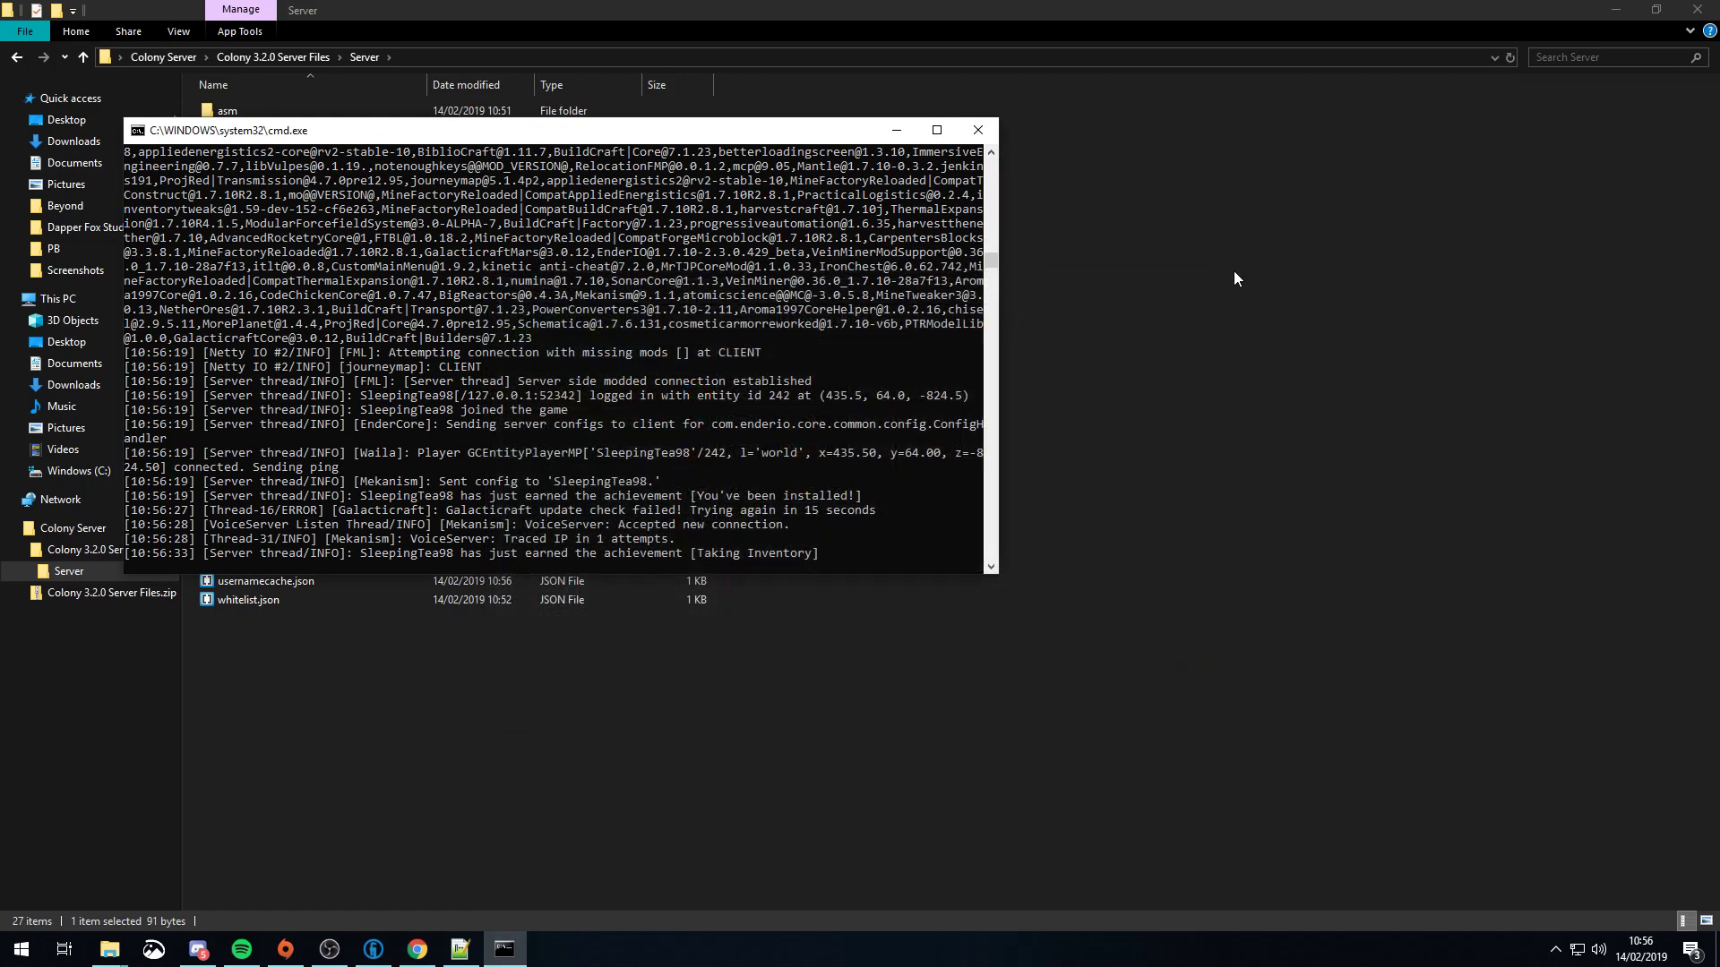
click(505, 565)
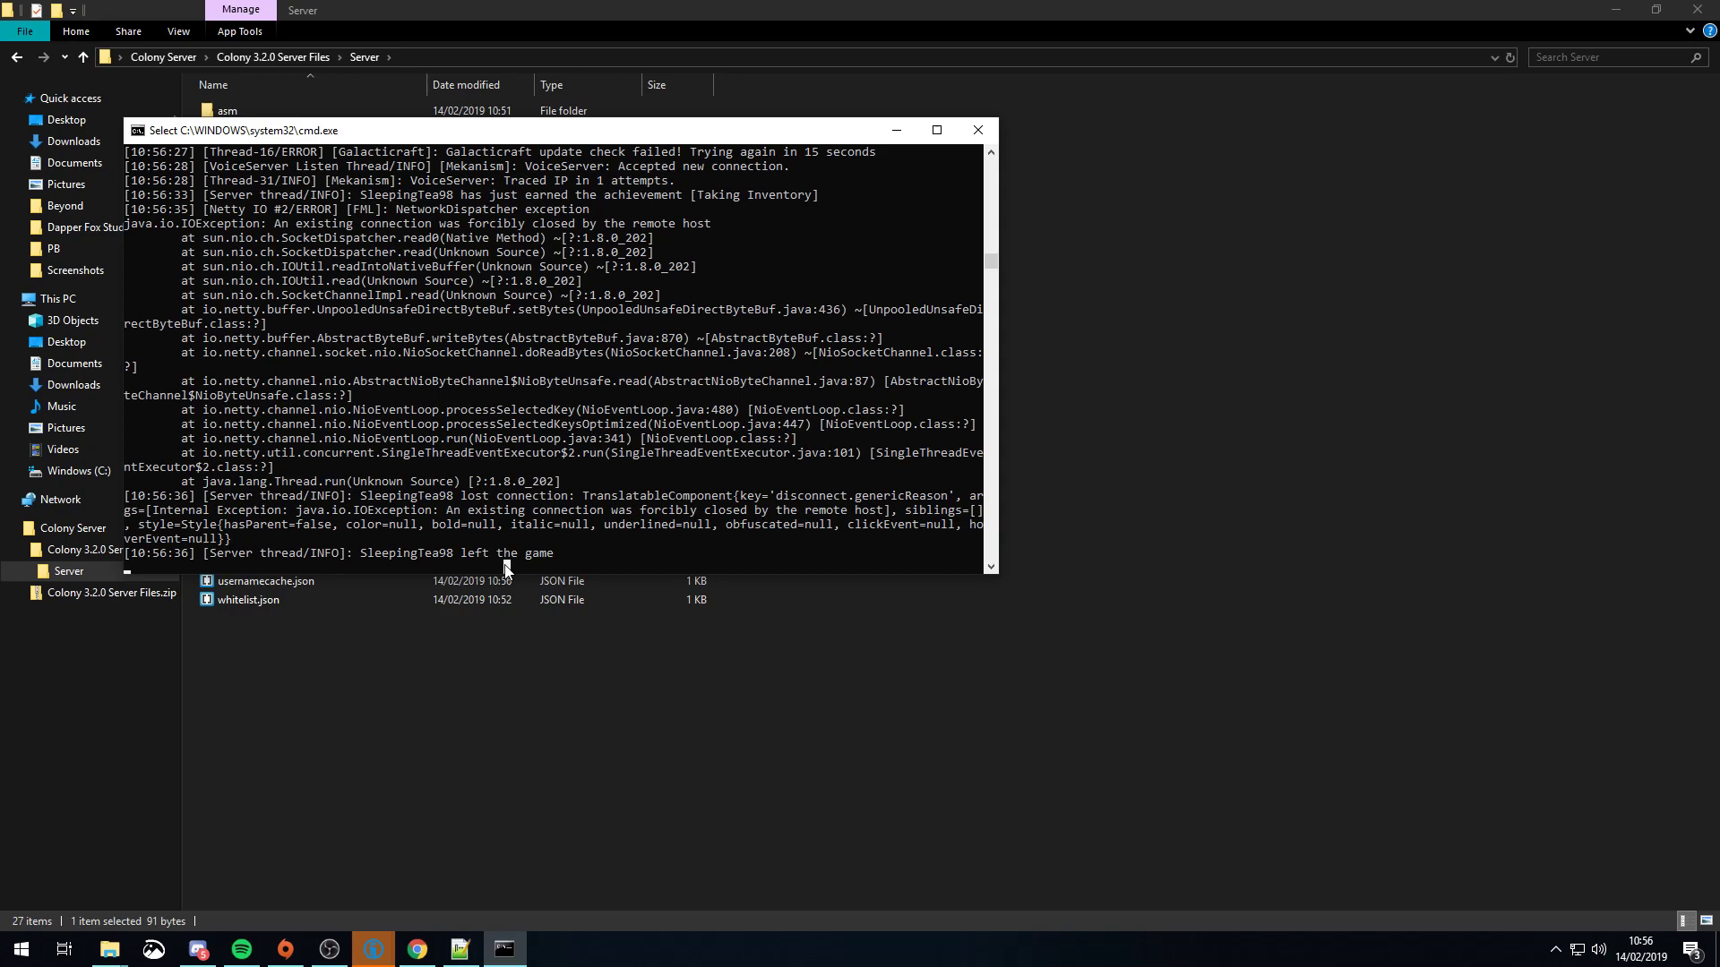
text(stop)
key(Return)
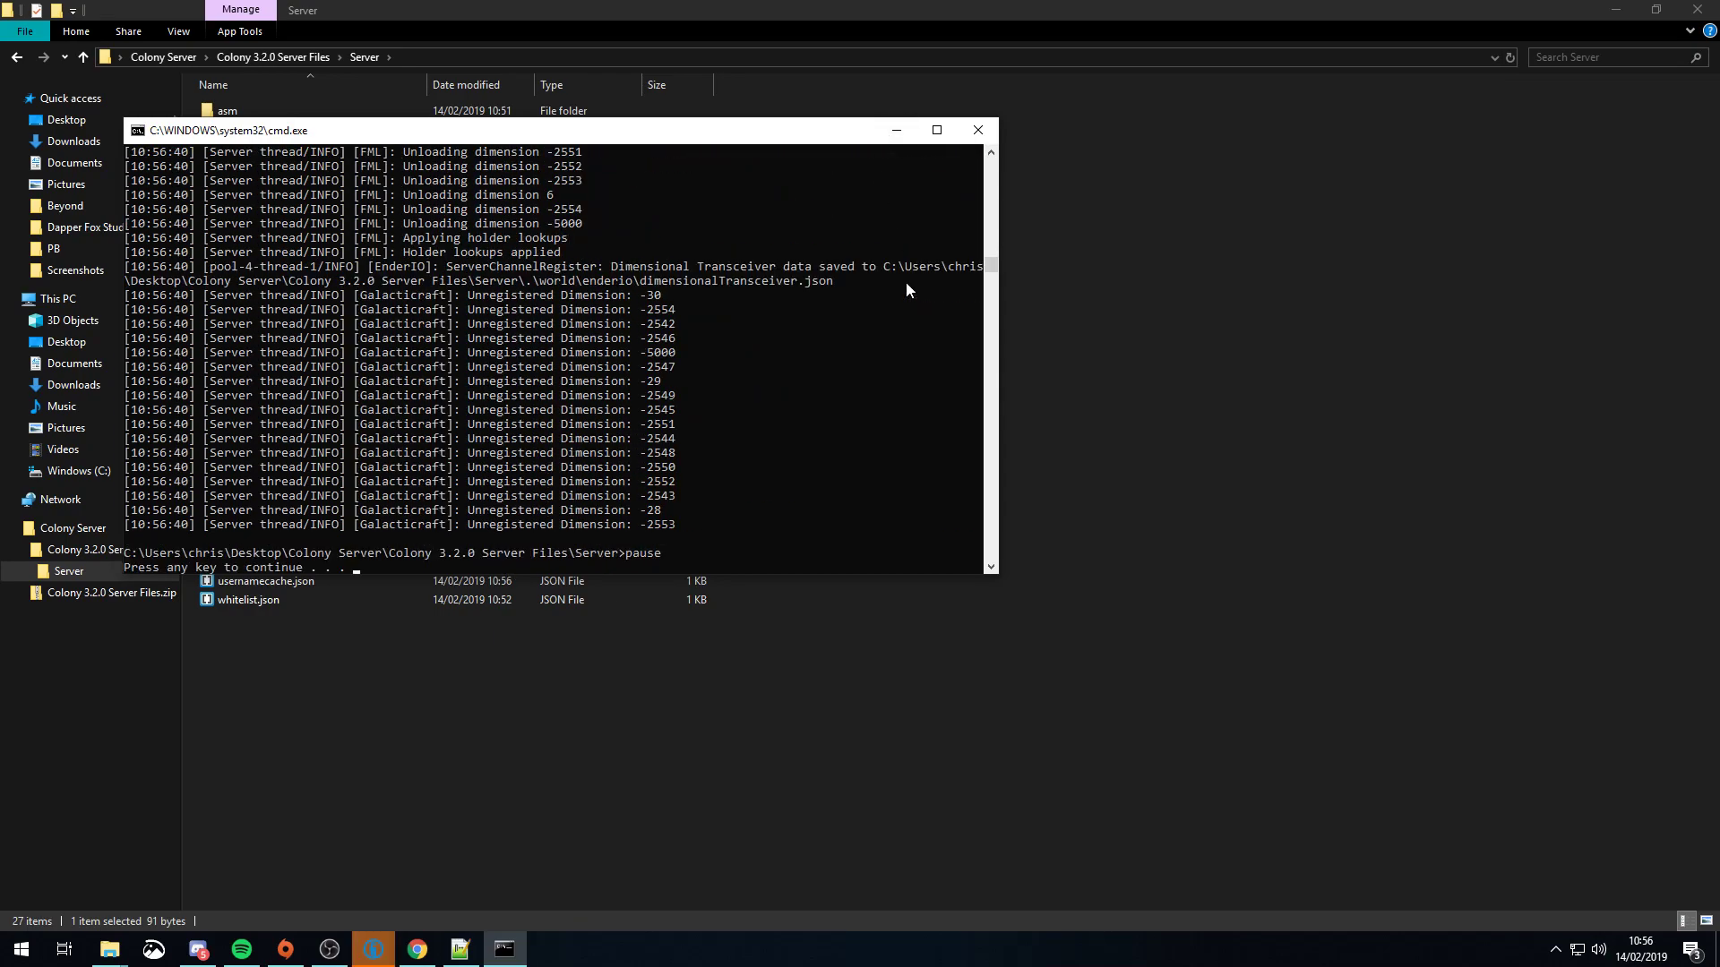
key(Return)
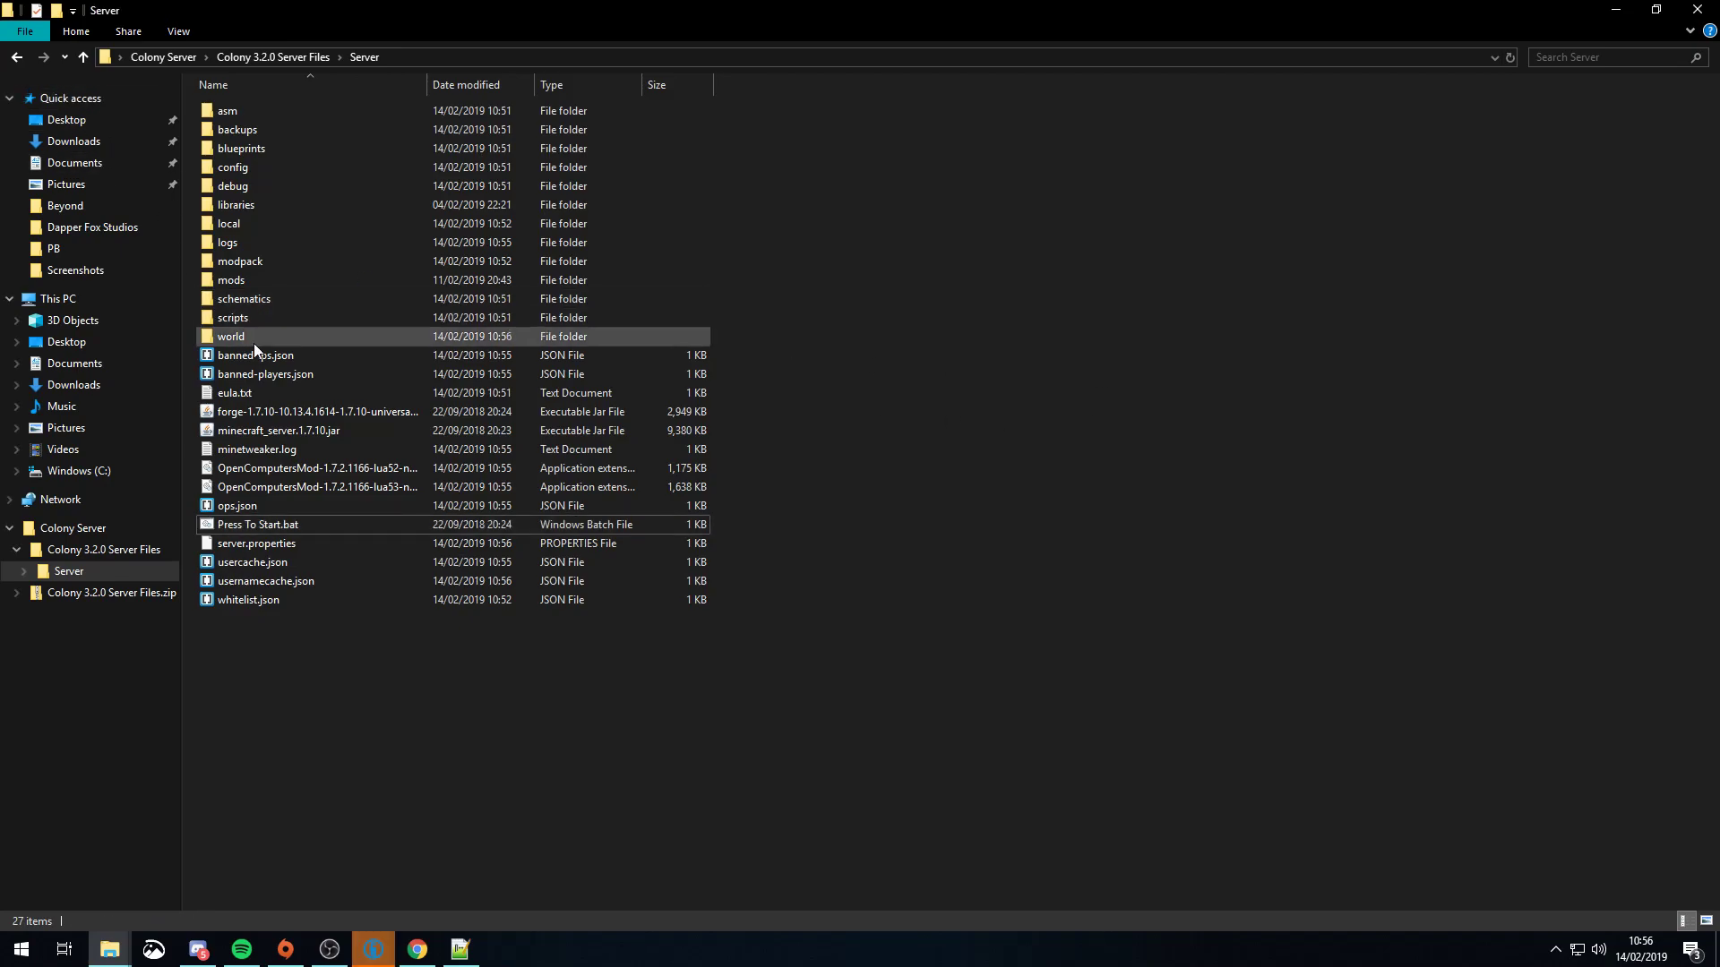
Delete minecraft_server.1.7.10.jar and the Forge jar, select the libraries folder for deletion, then switch to Chrome.
click(264, 428)
shift+click(273, 414)
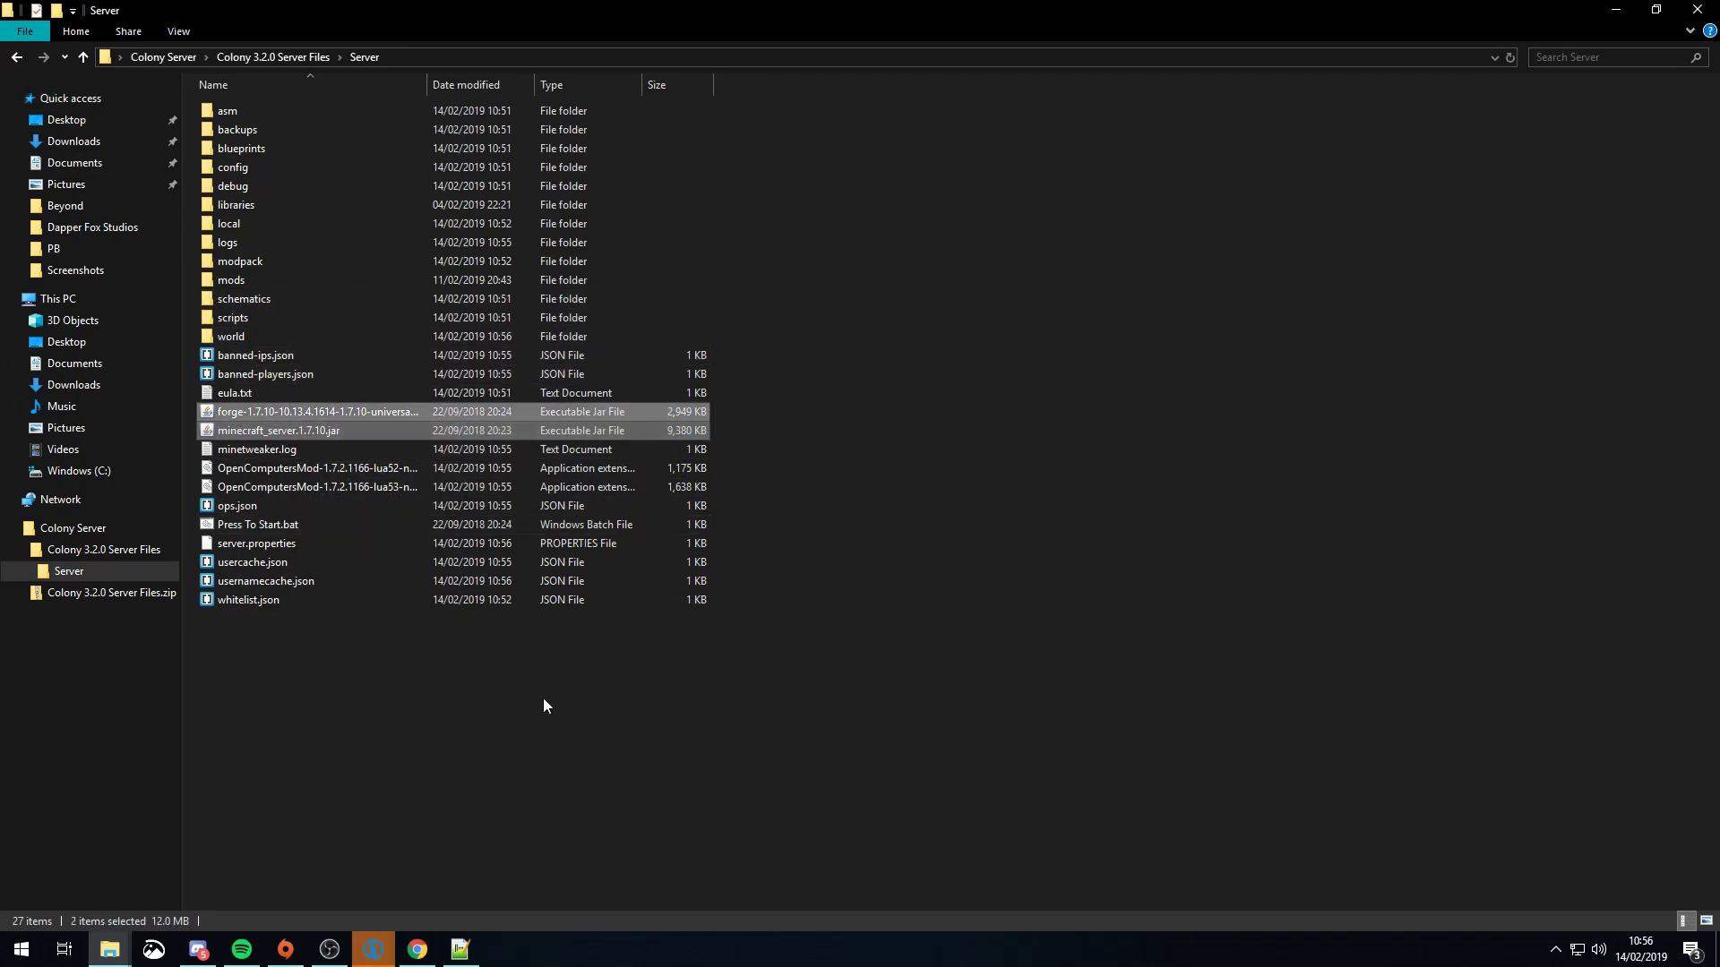
key(Delete)
click(244, 206)
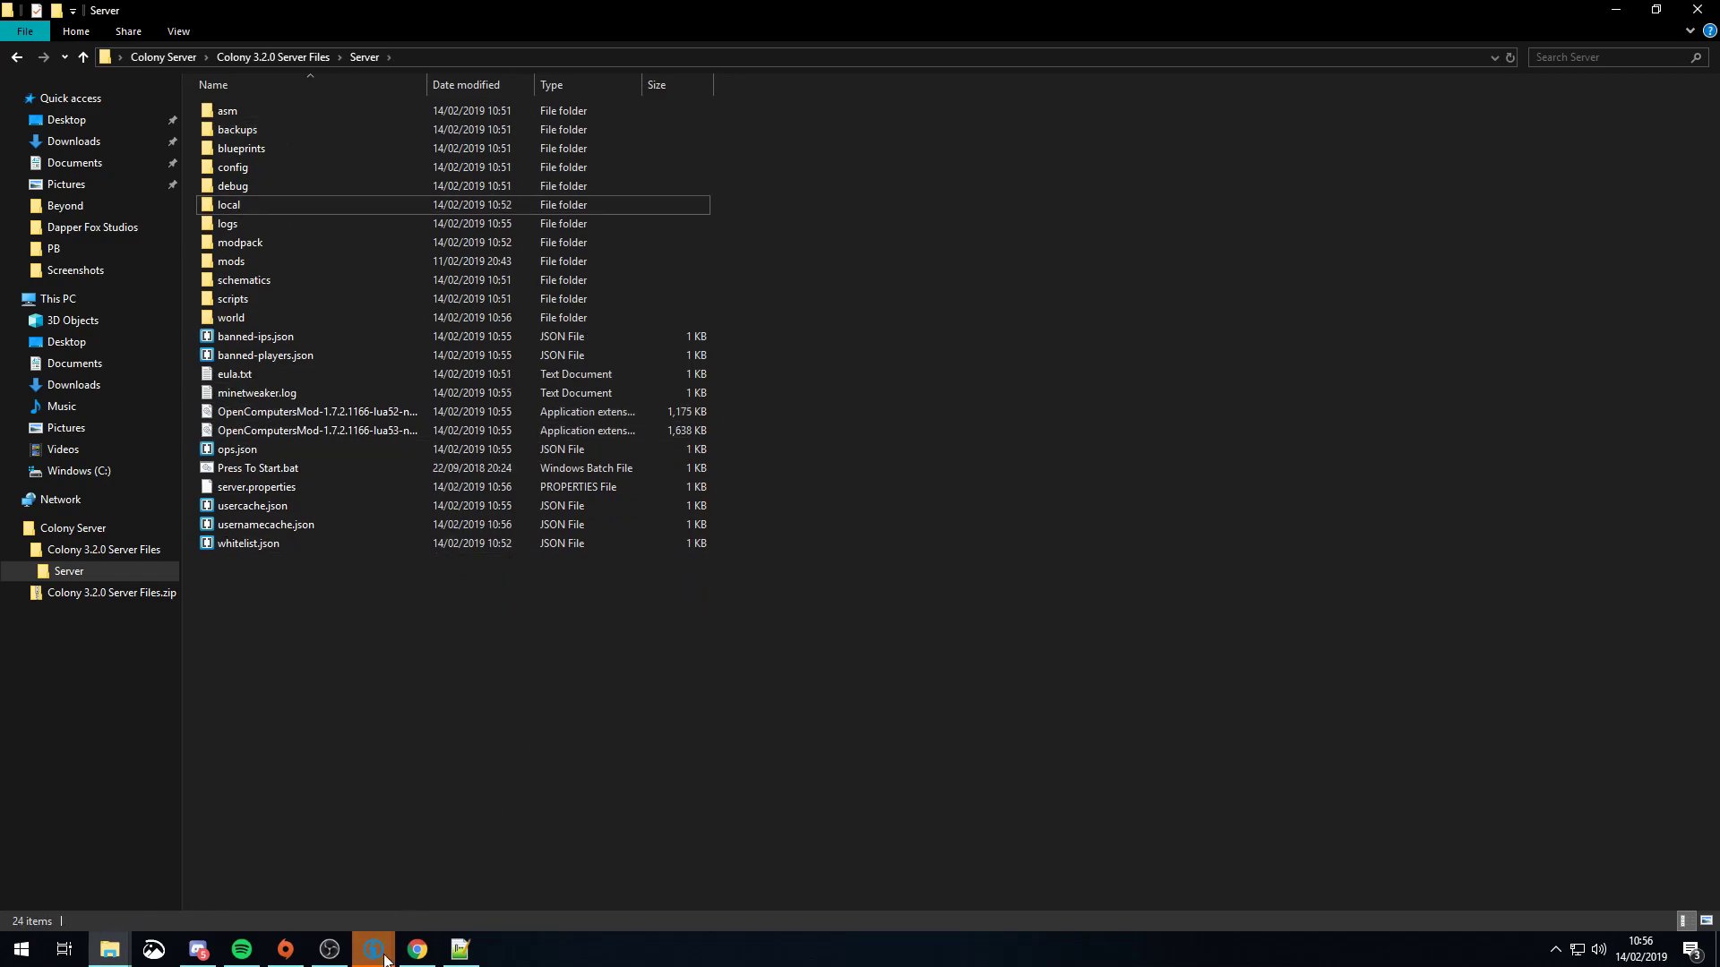
click(417, 949)
Search the web for 'thermos download' in a new browser tab.
click(887, 15)
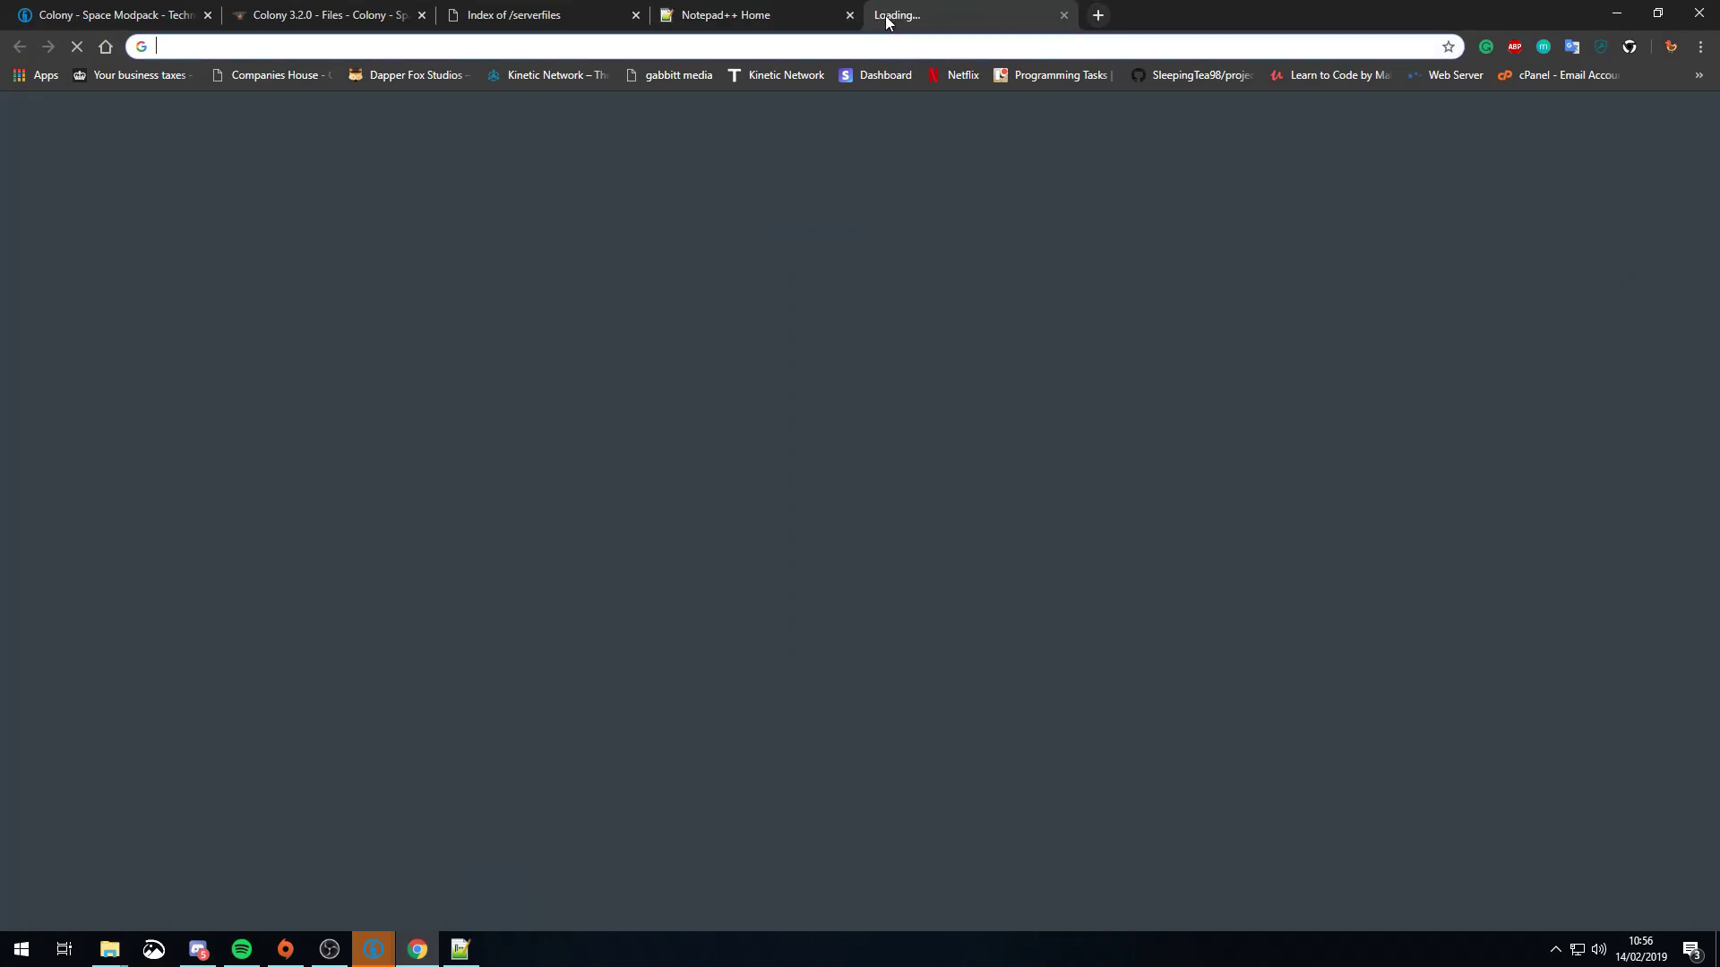
text(thermos download)
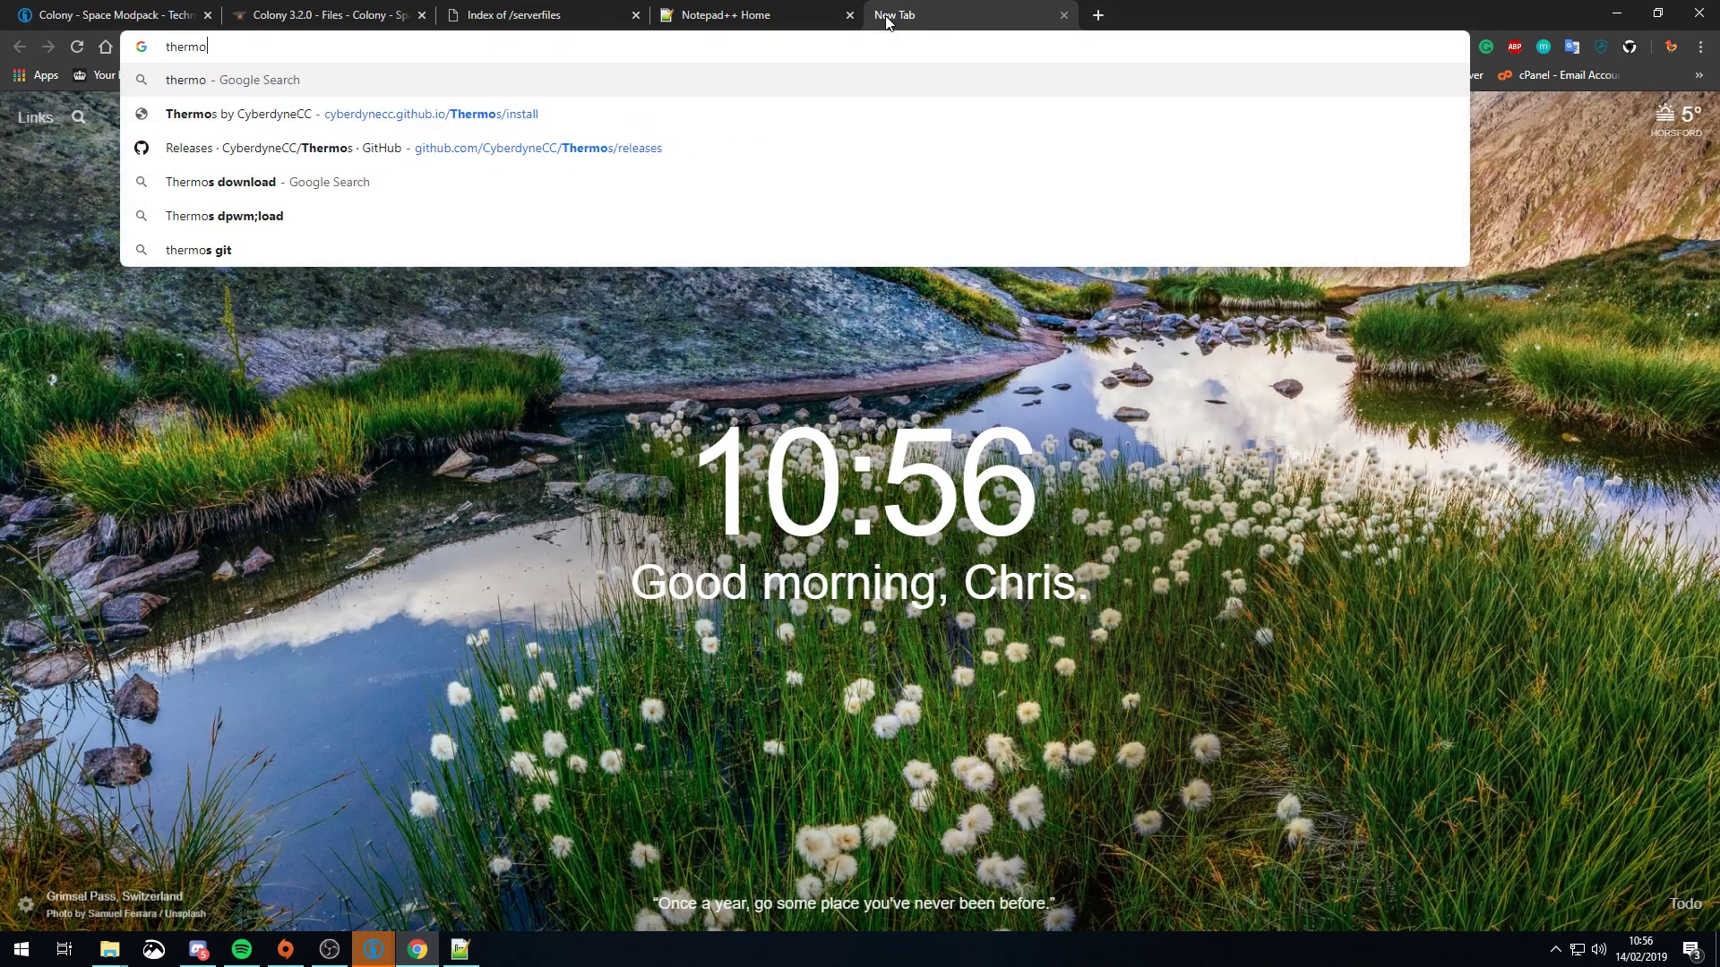
key(Return)
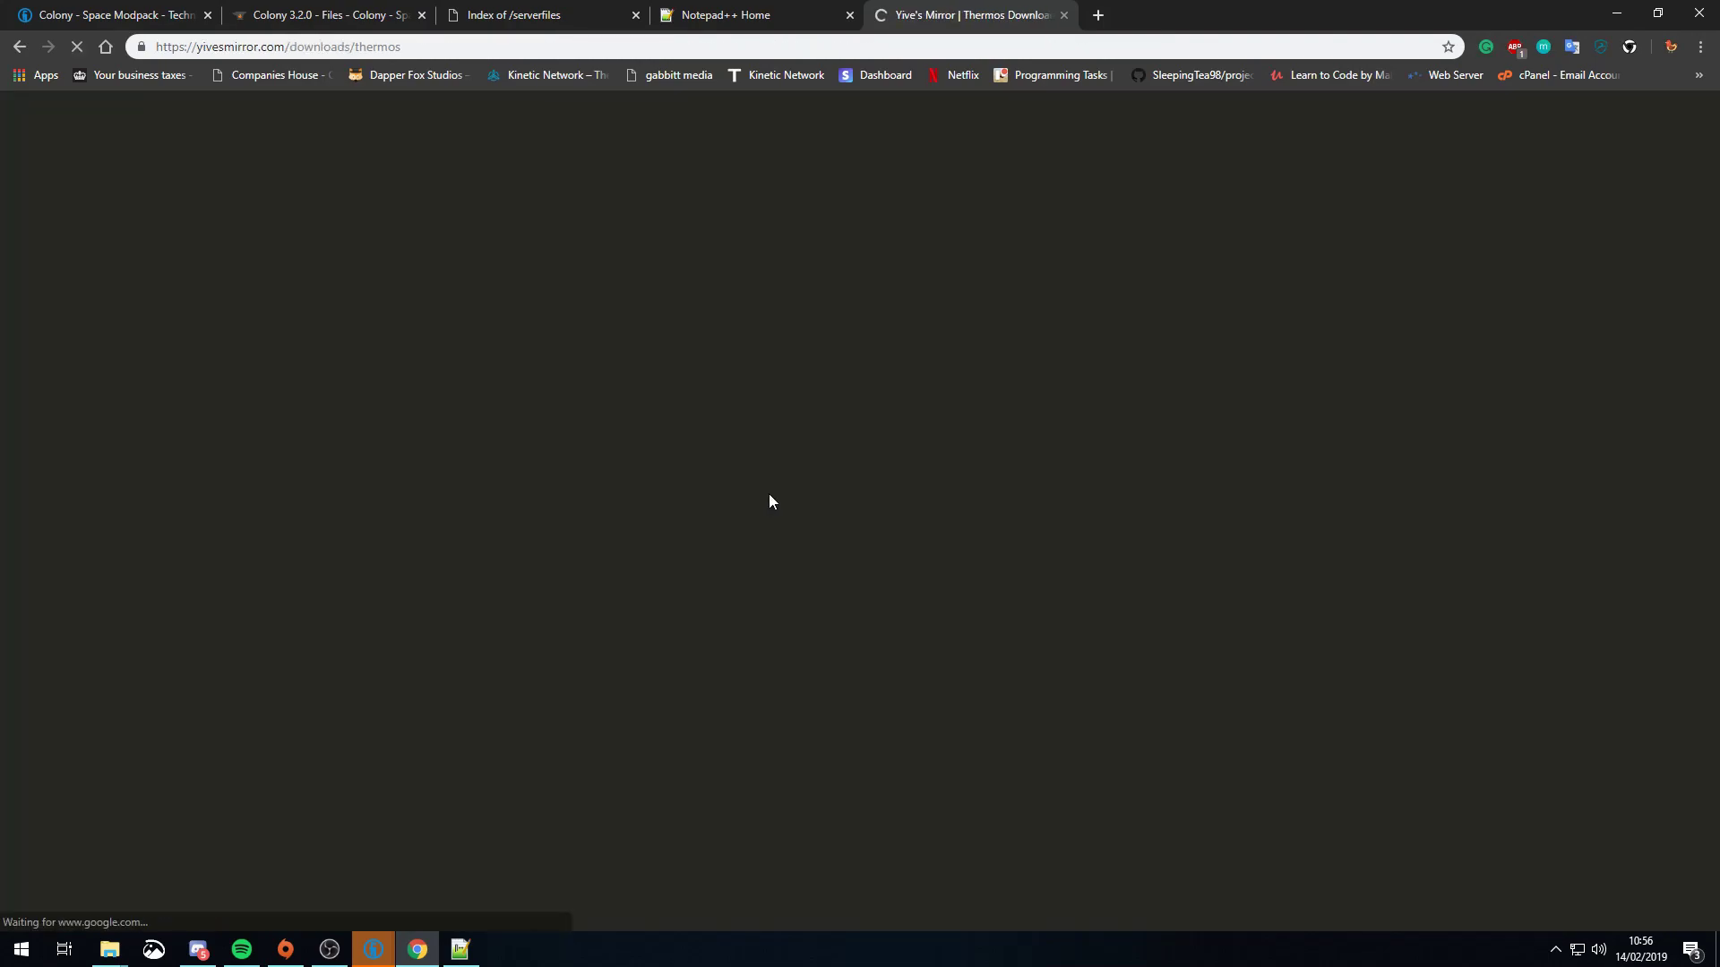
scroll(836, 472, down, 1)
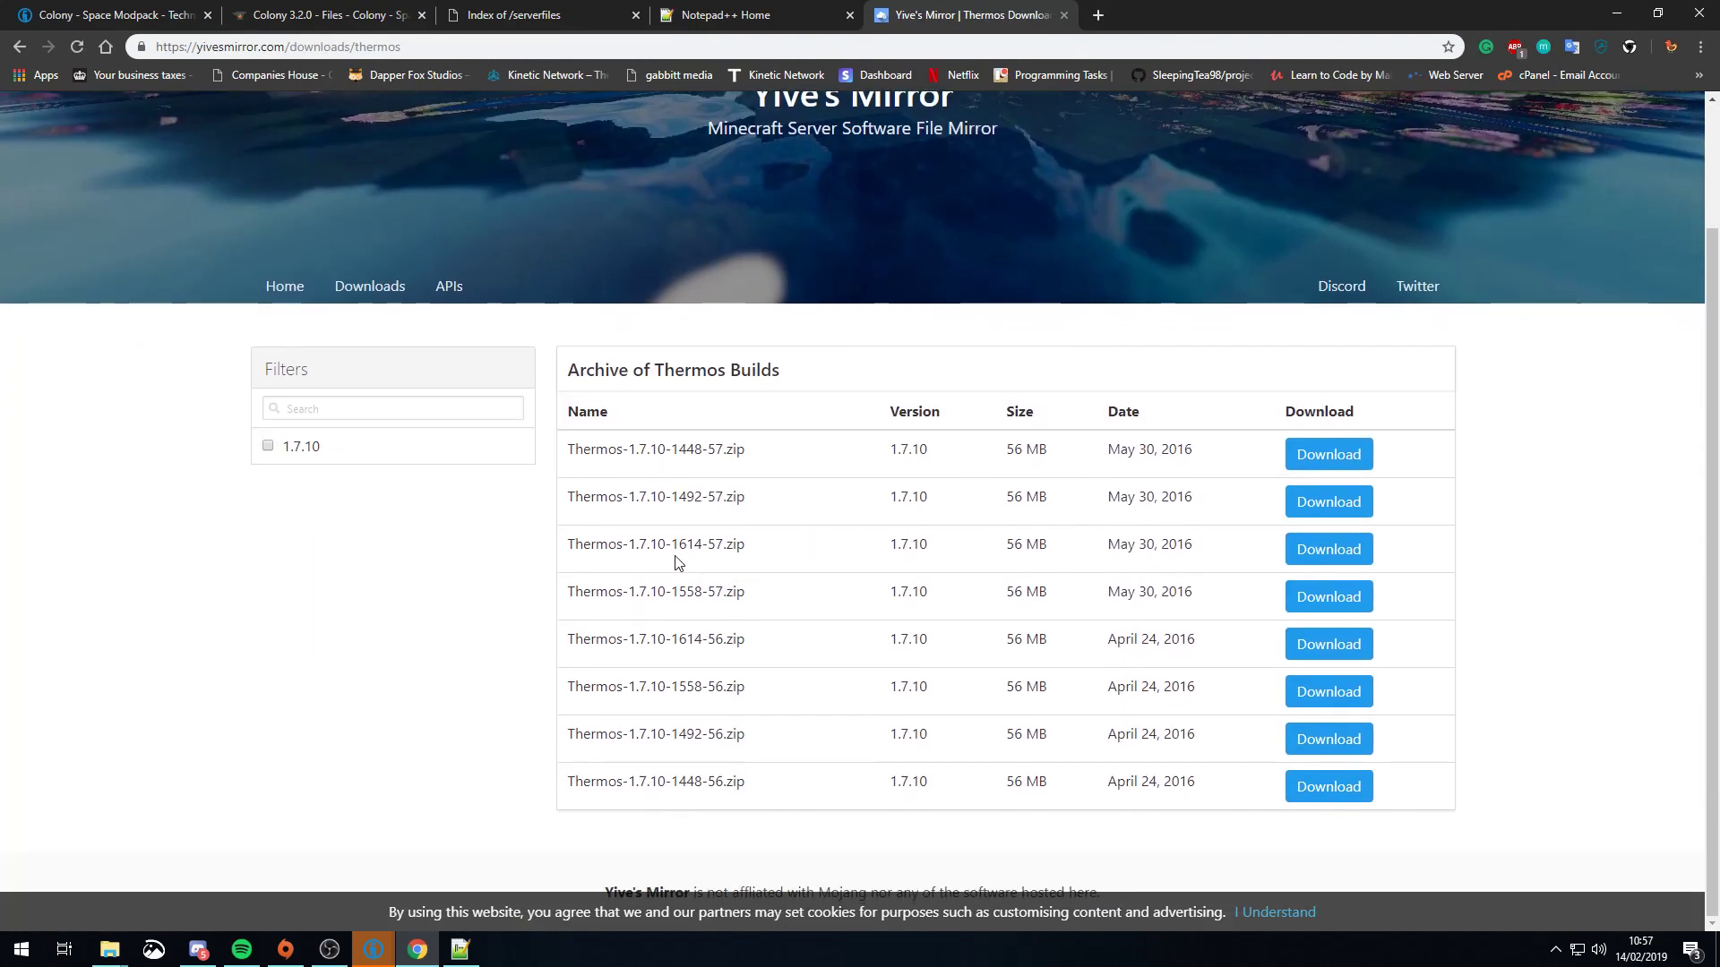
Download Thermos-1.7.10-1614-57.zip from Yive's Mirror.
drag(570, 546, 747, 548)
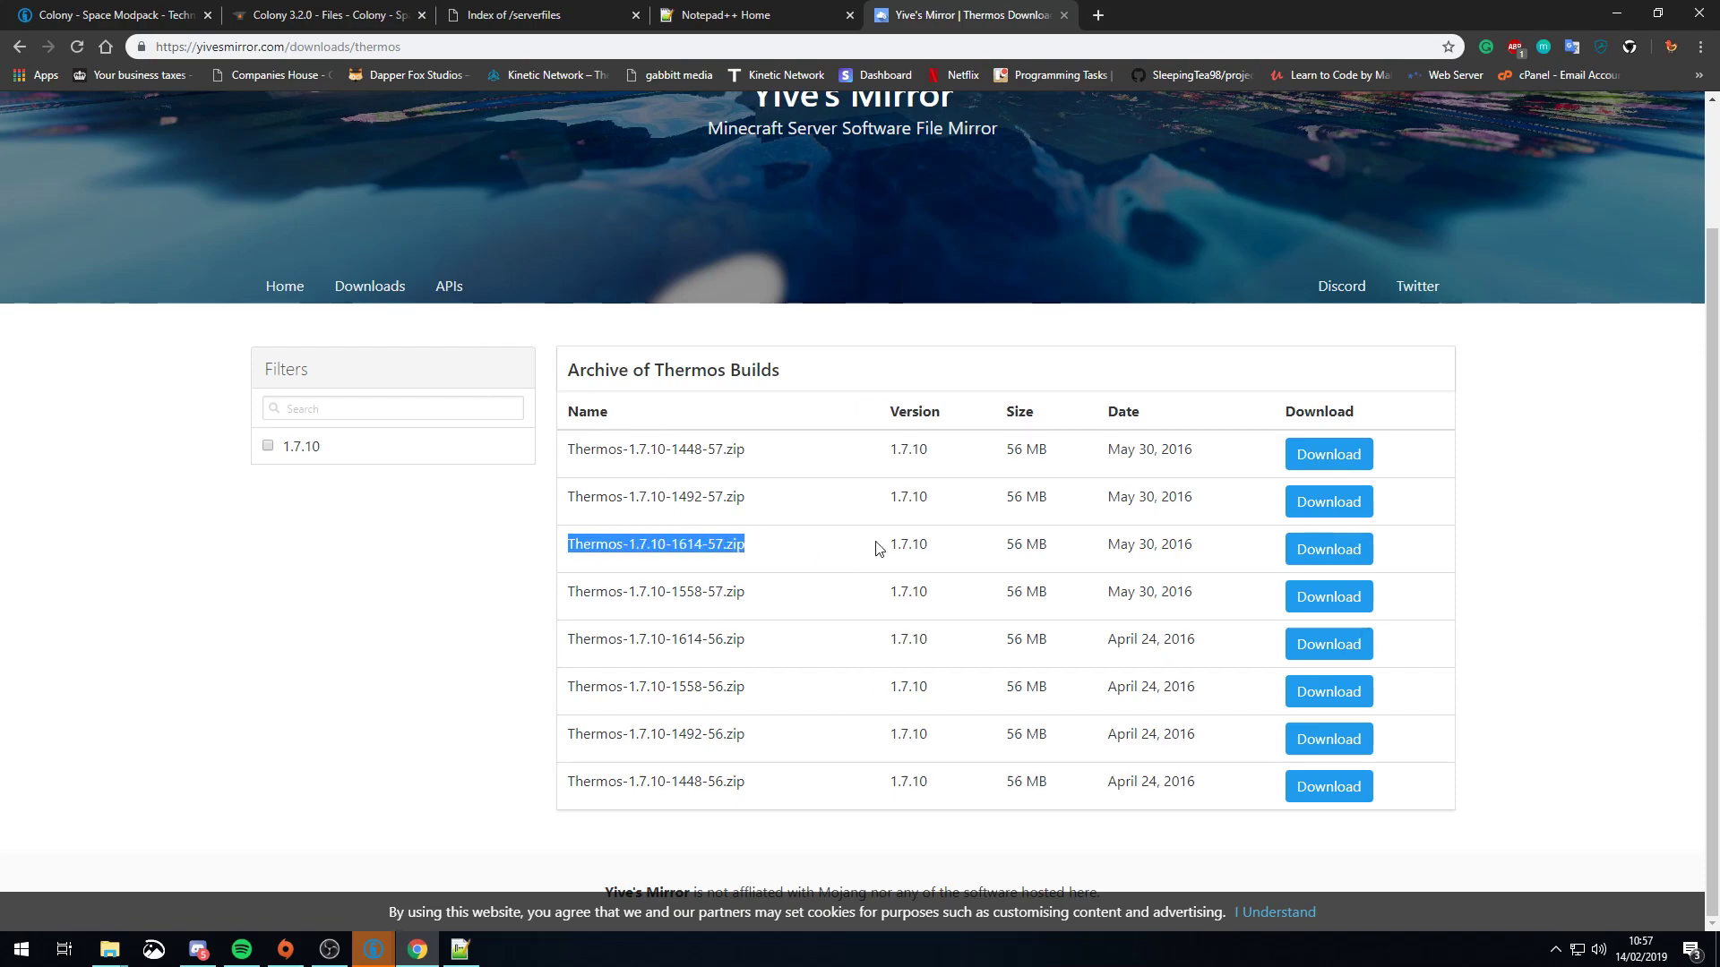
click(1335, 555)
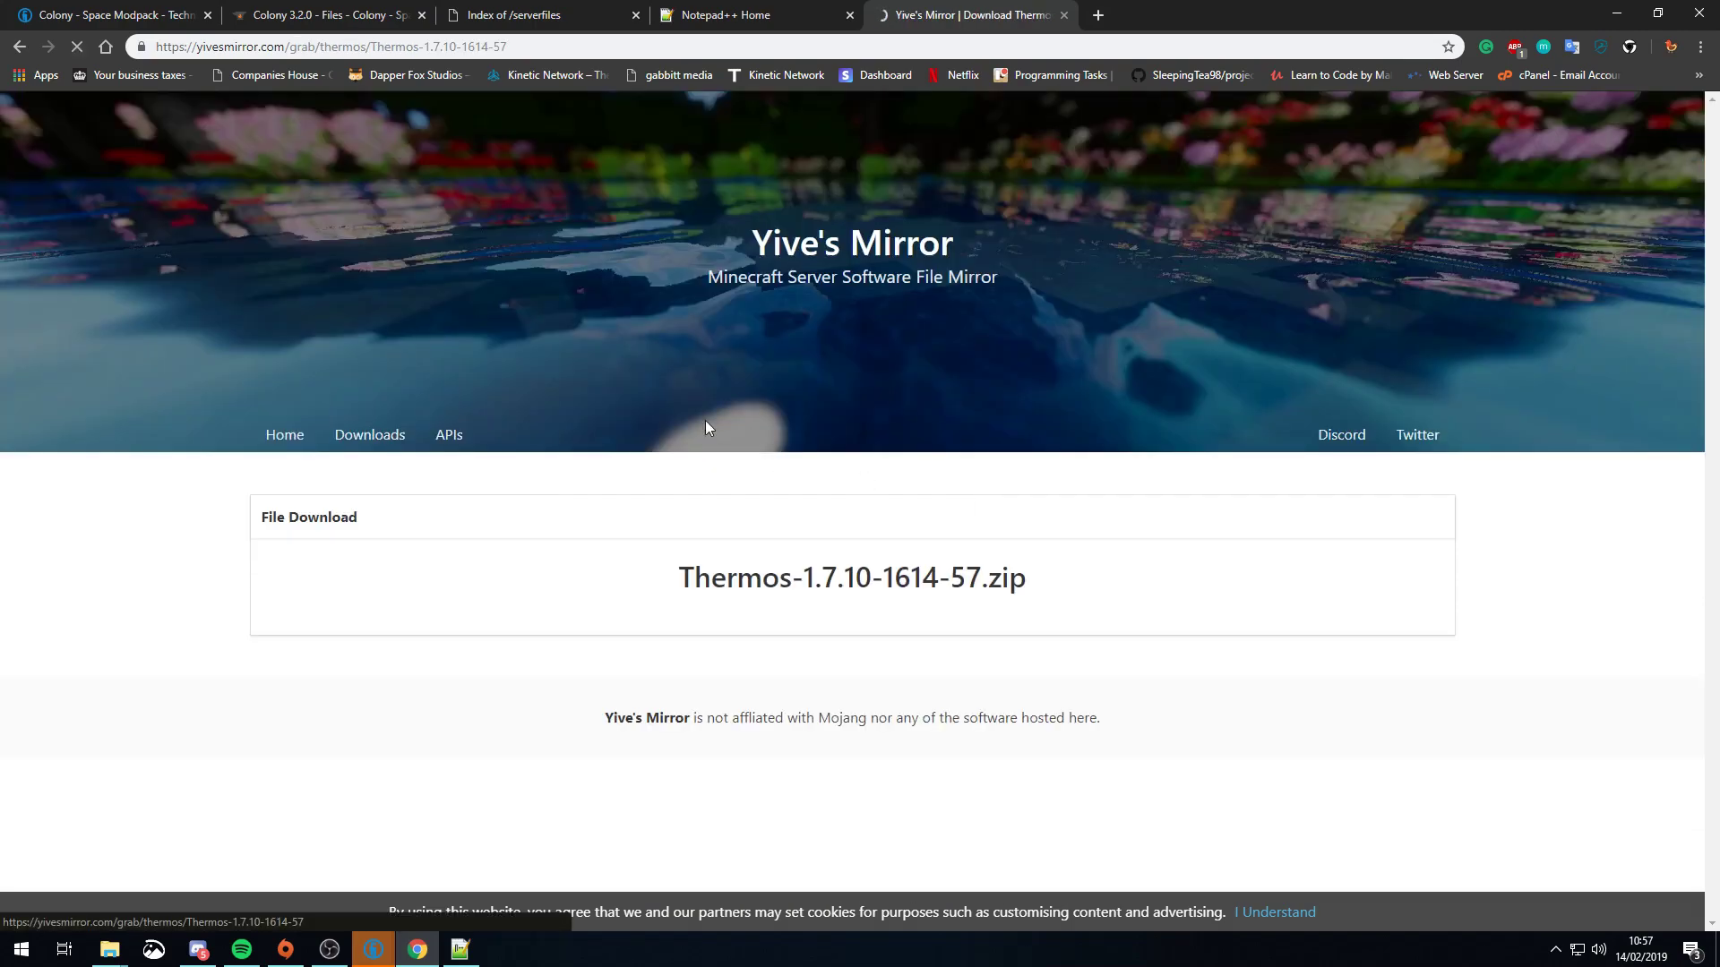
click(922, 586)
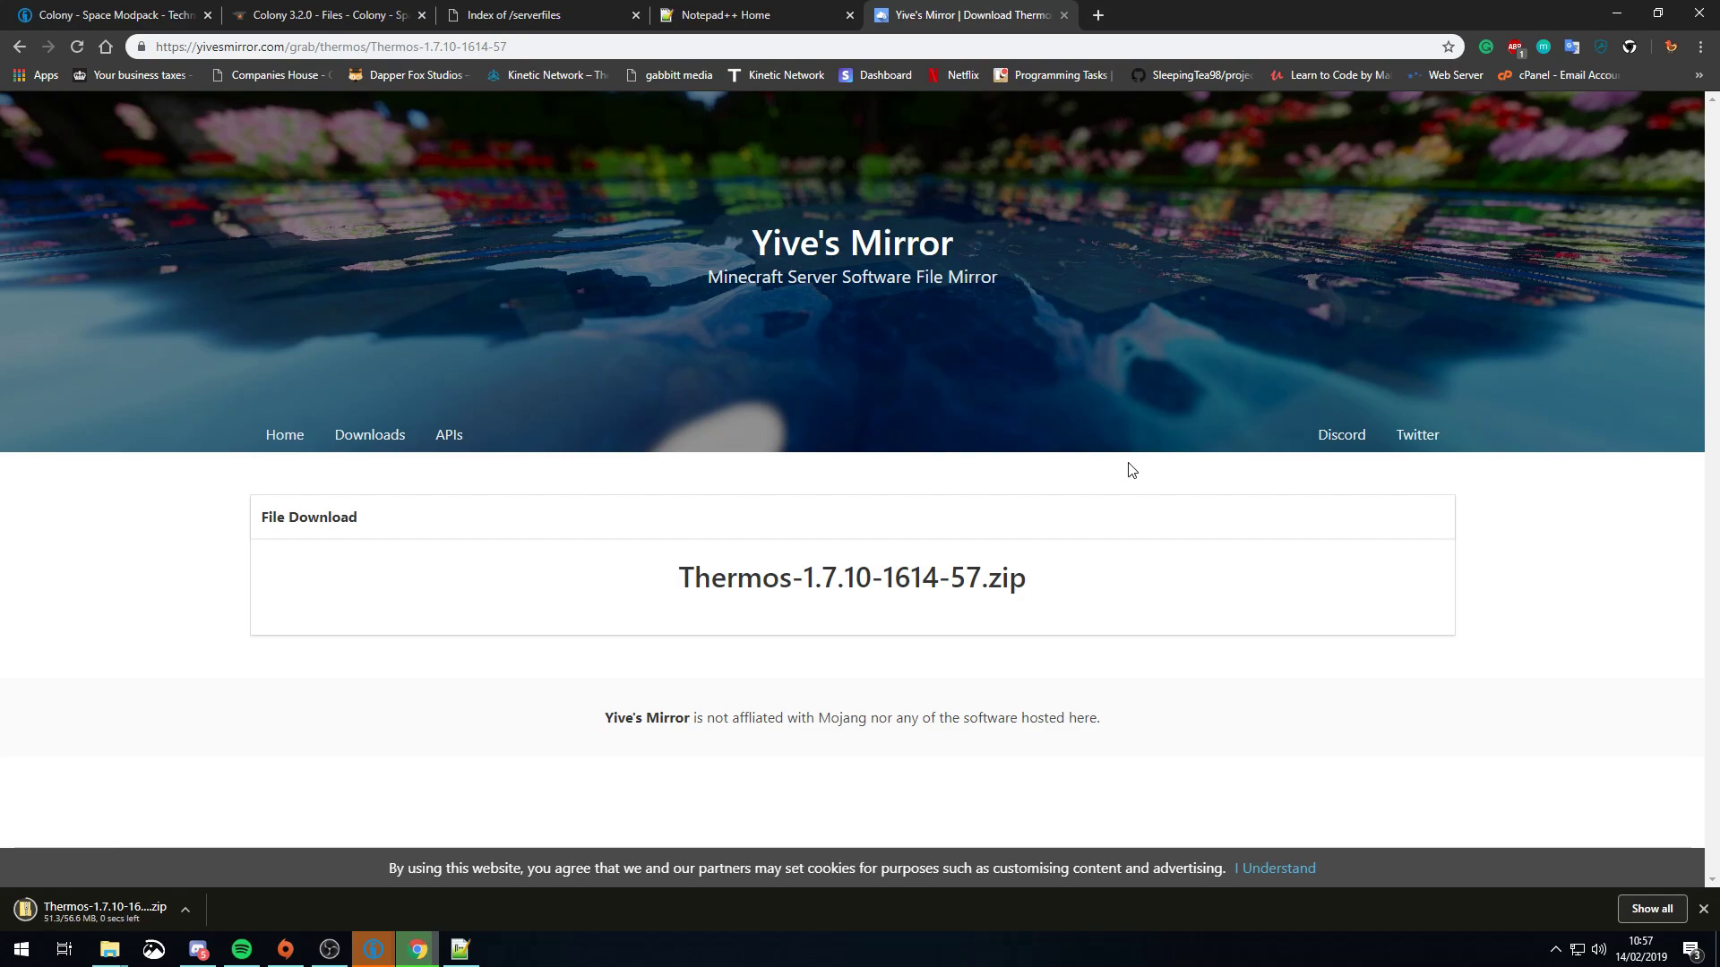
Locate Thermos-1.7.10-1614-57.zip in the Downloads folder and open the archive.
click(184, 914)
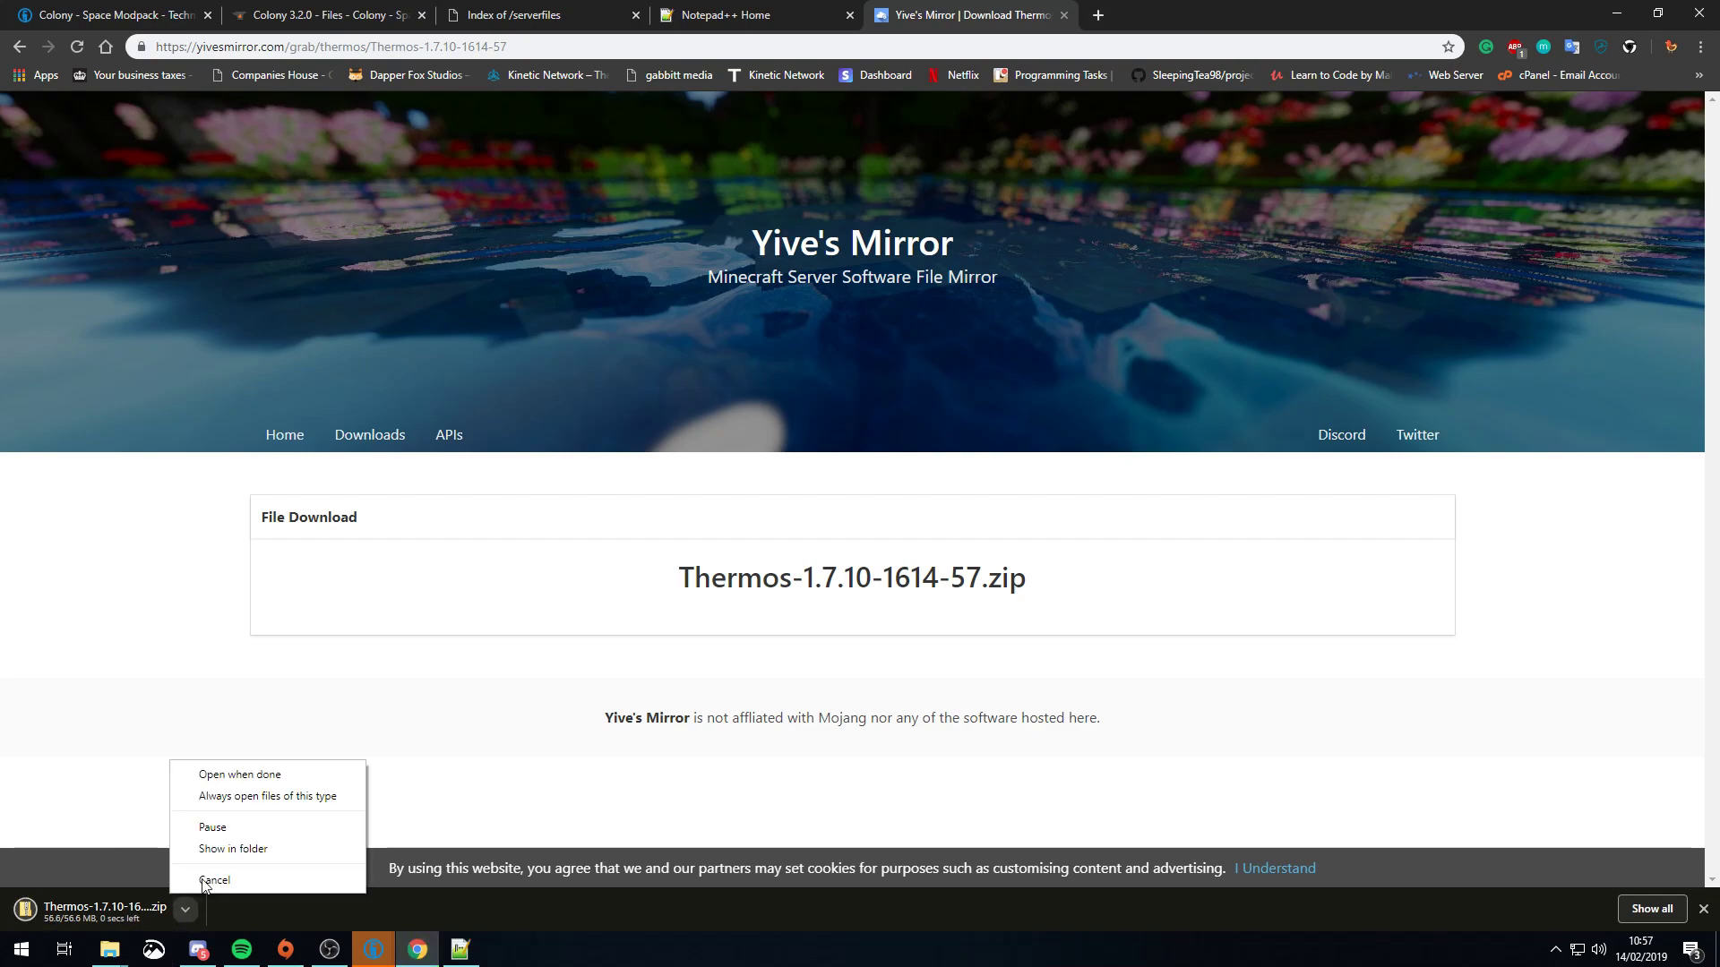
click(231, 849)
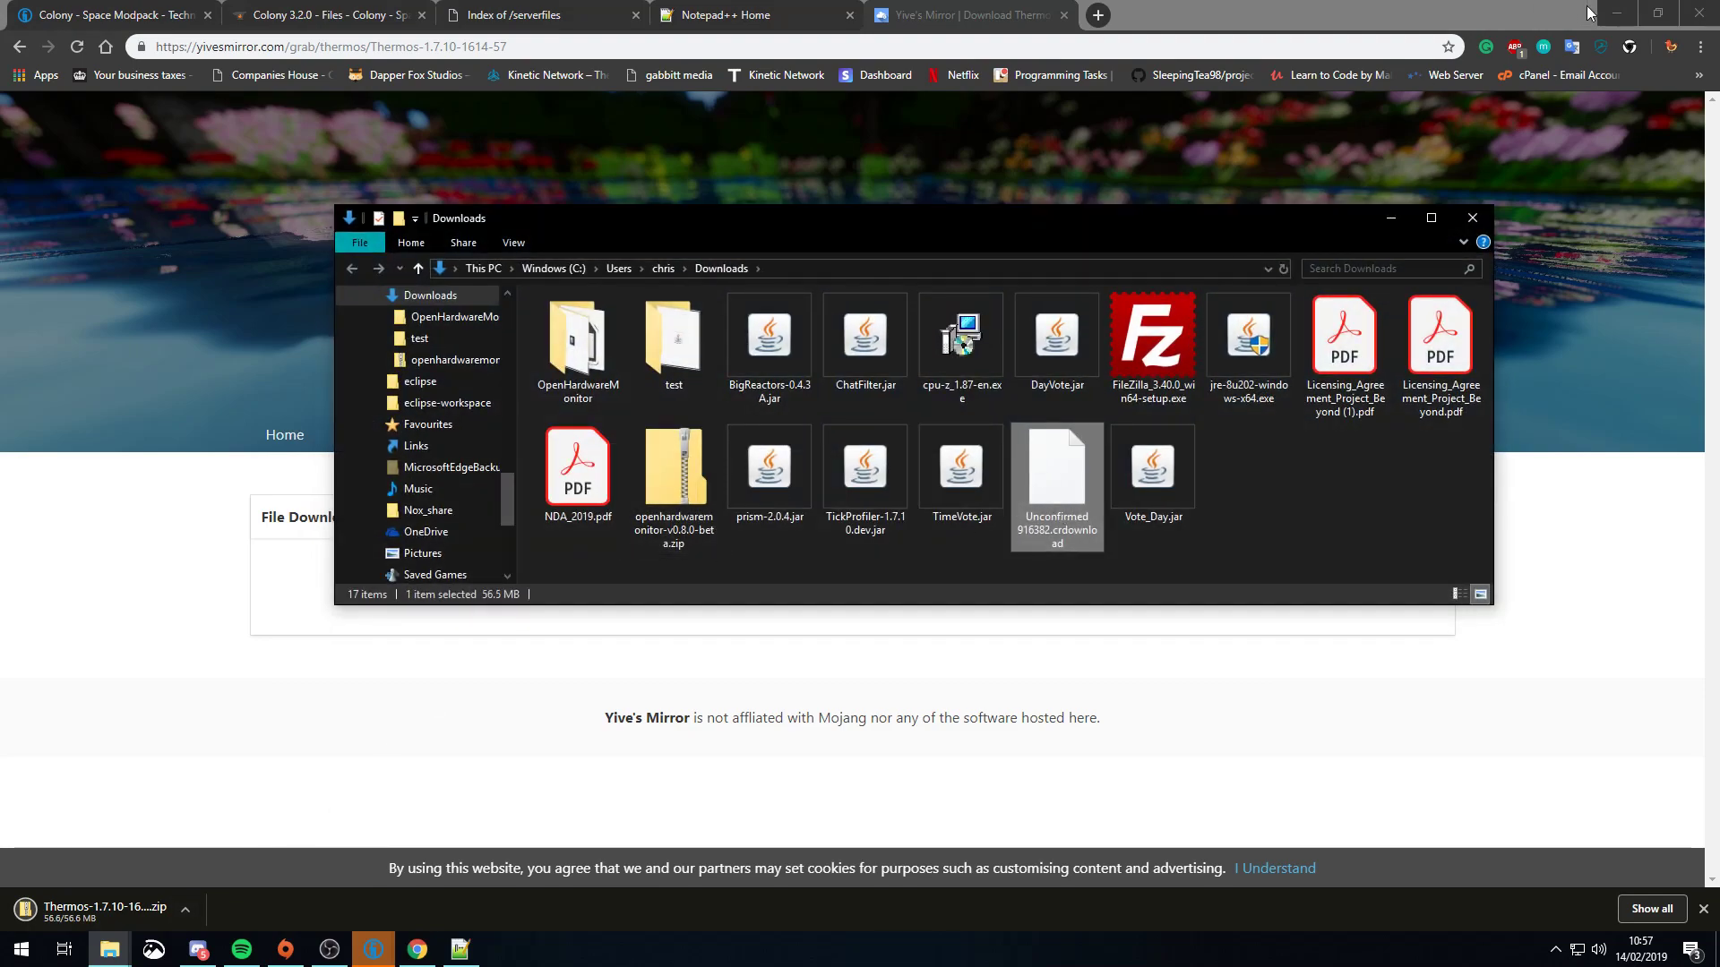
click(1617, 12)
double_click(1117, 518)
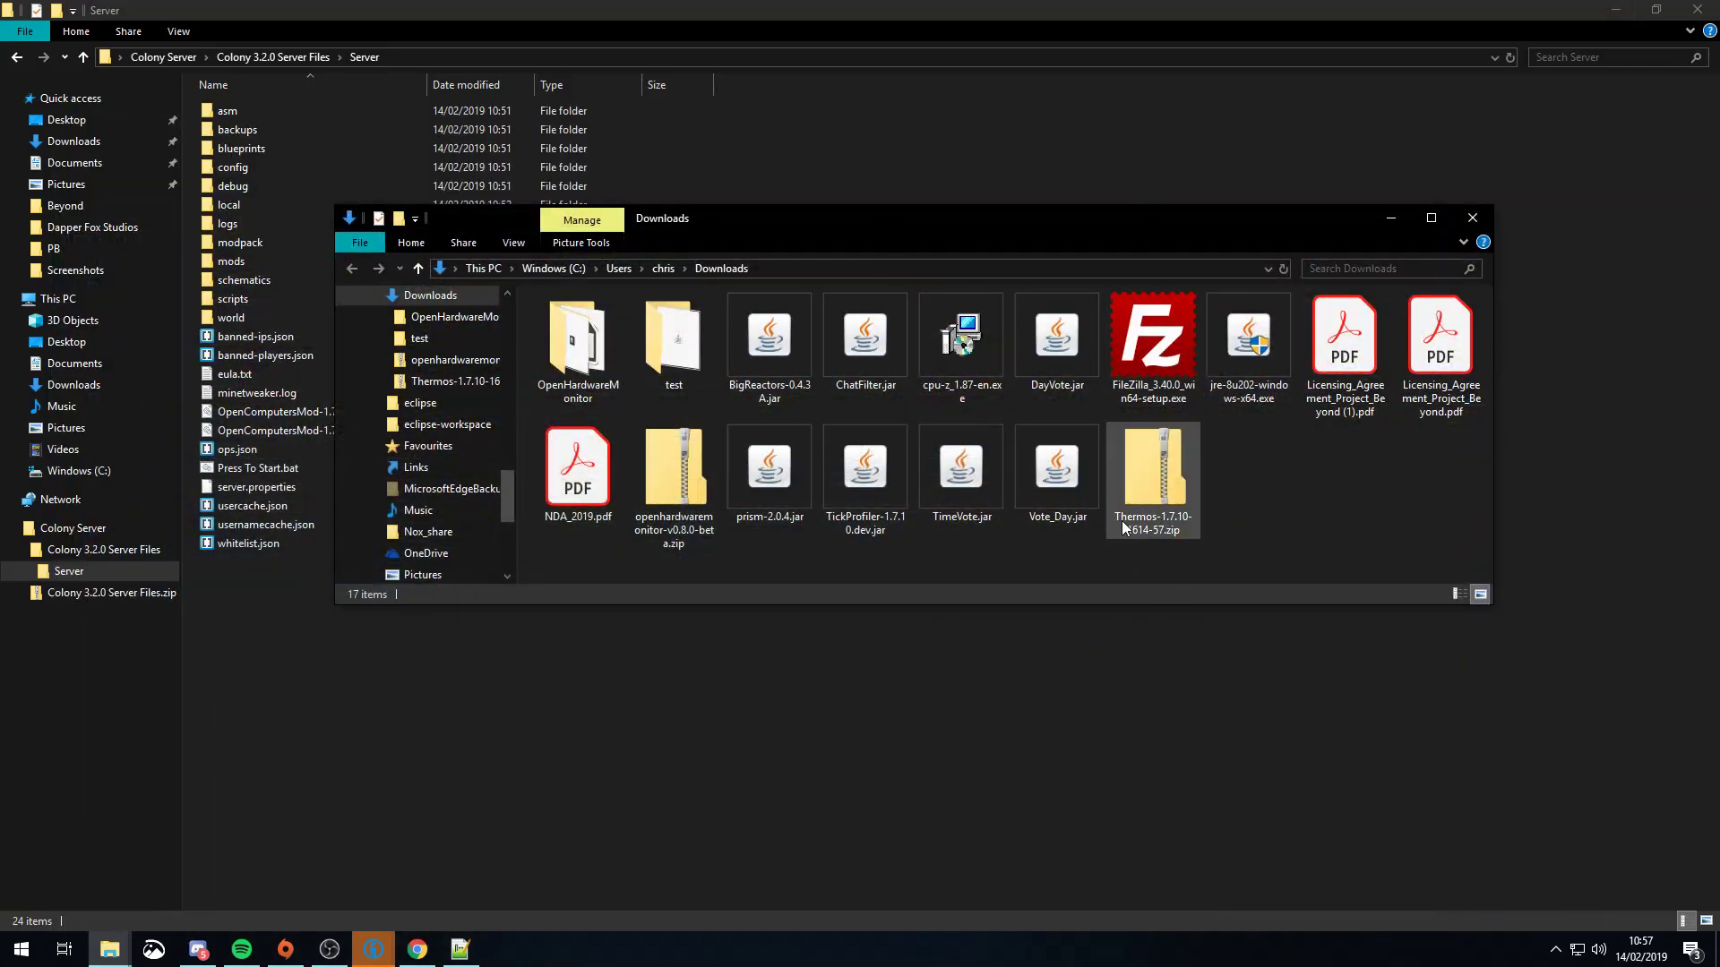